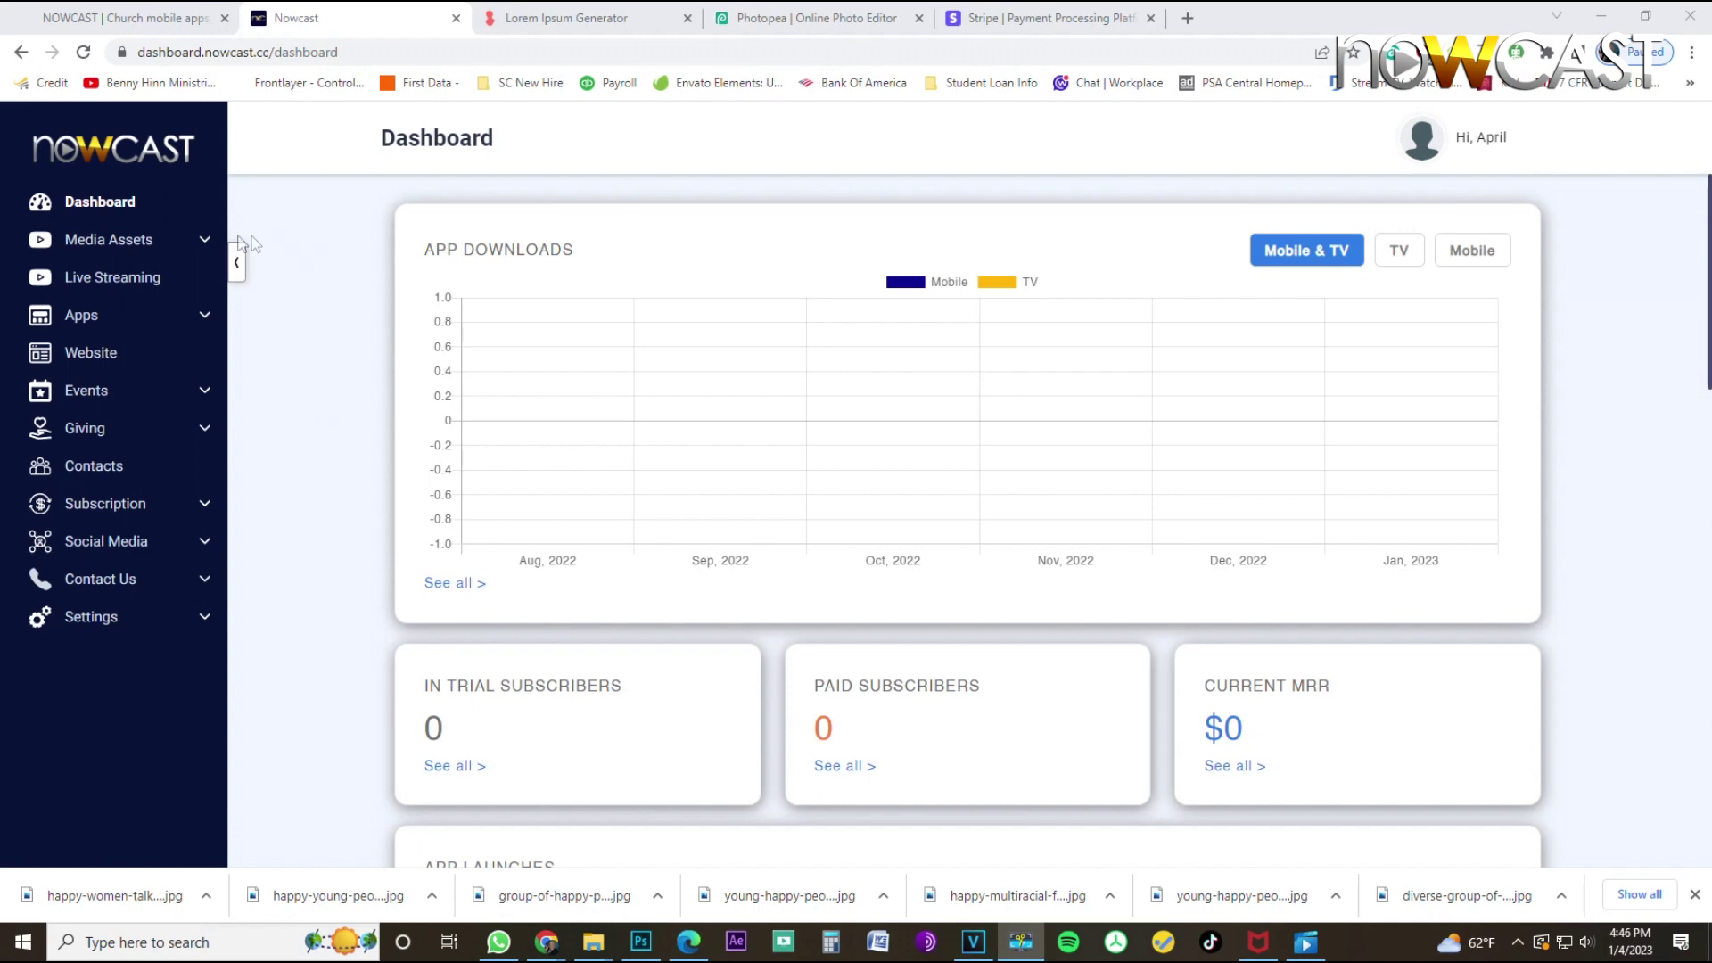
Open Media Assets > Videos, check the Video Series list, and return to the single-video upload area.
left_click(113, 245)
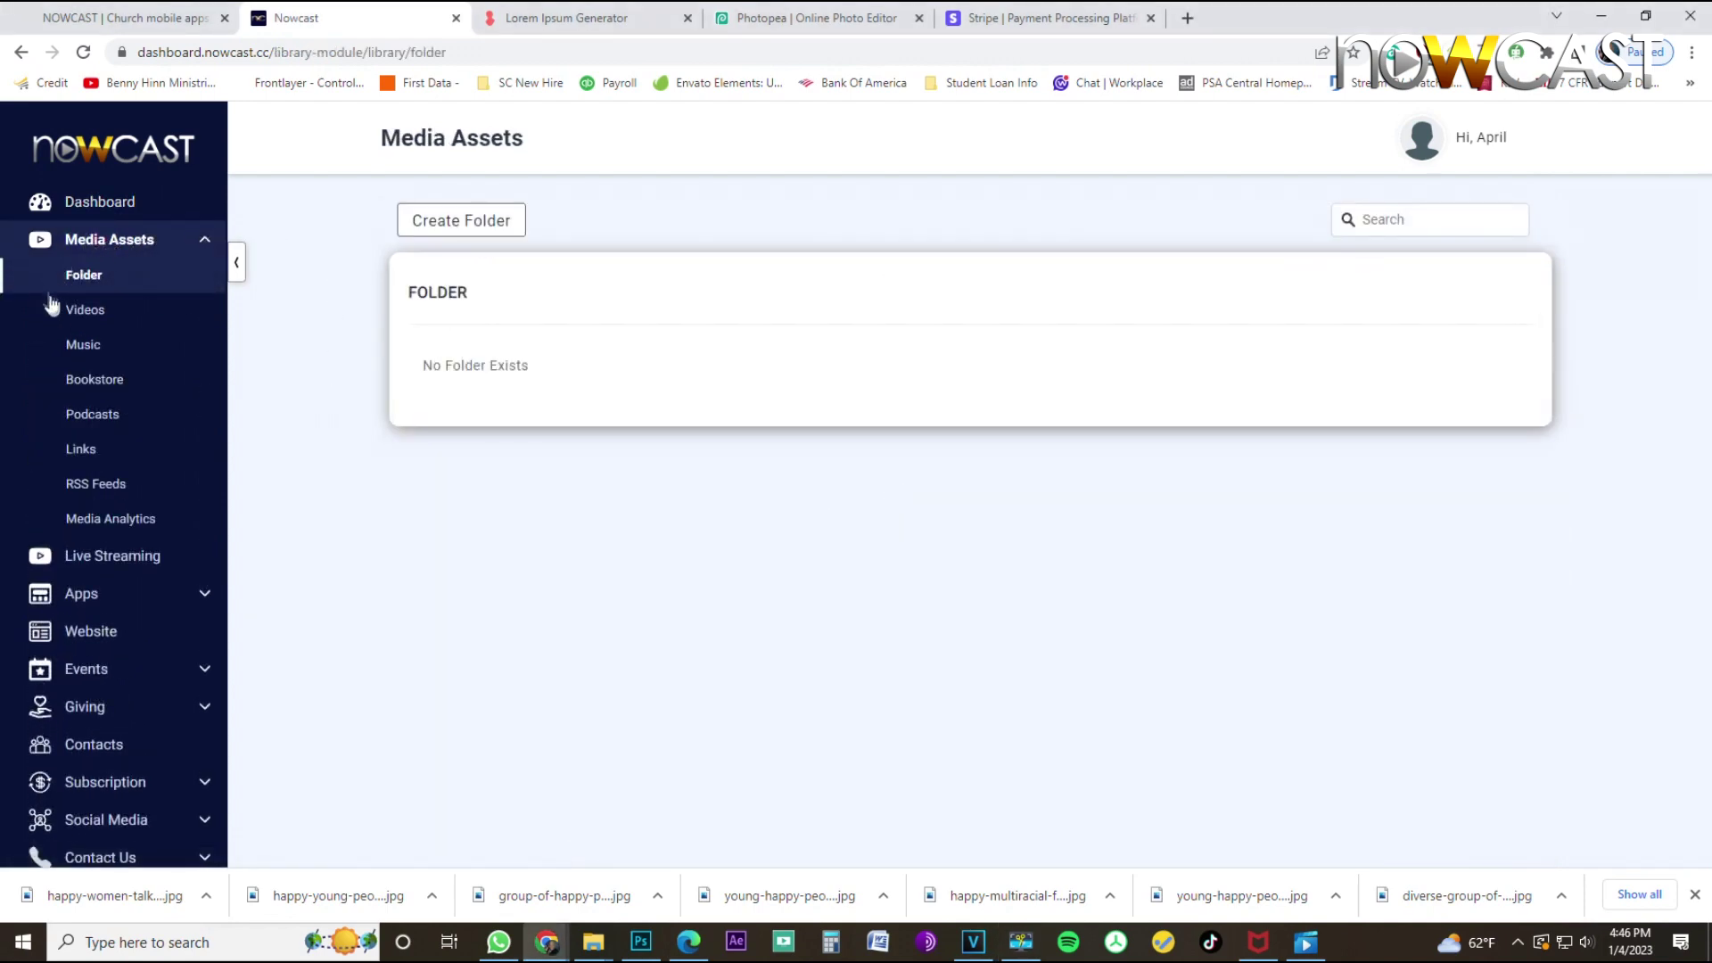
left_click(90, 313)
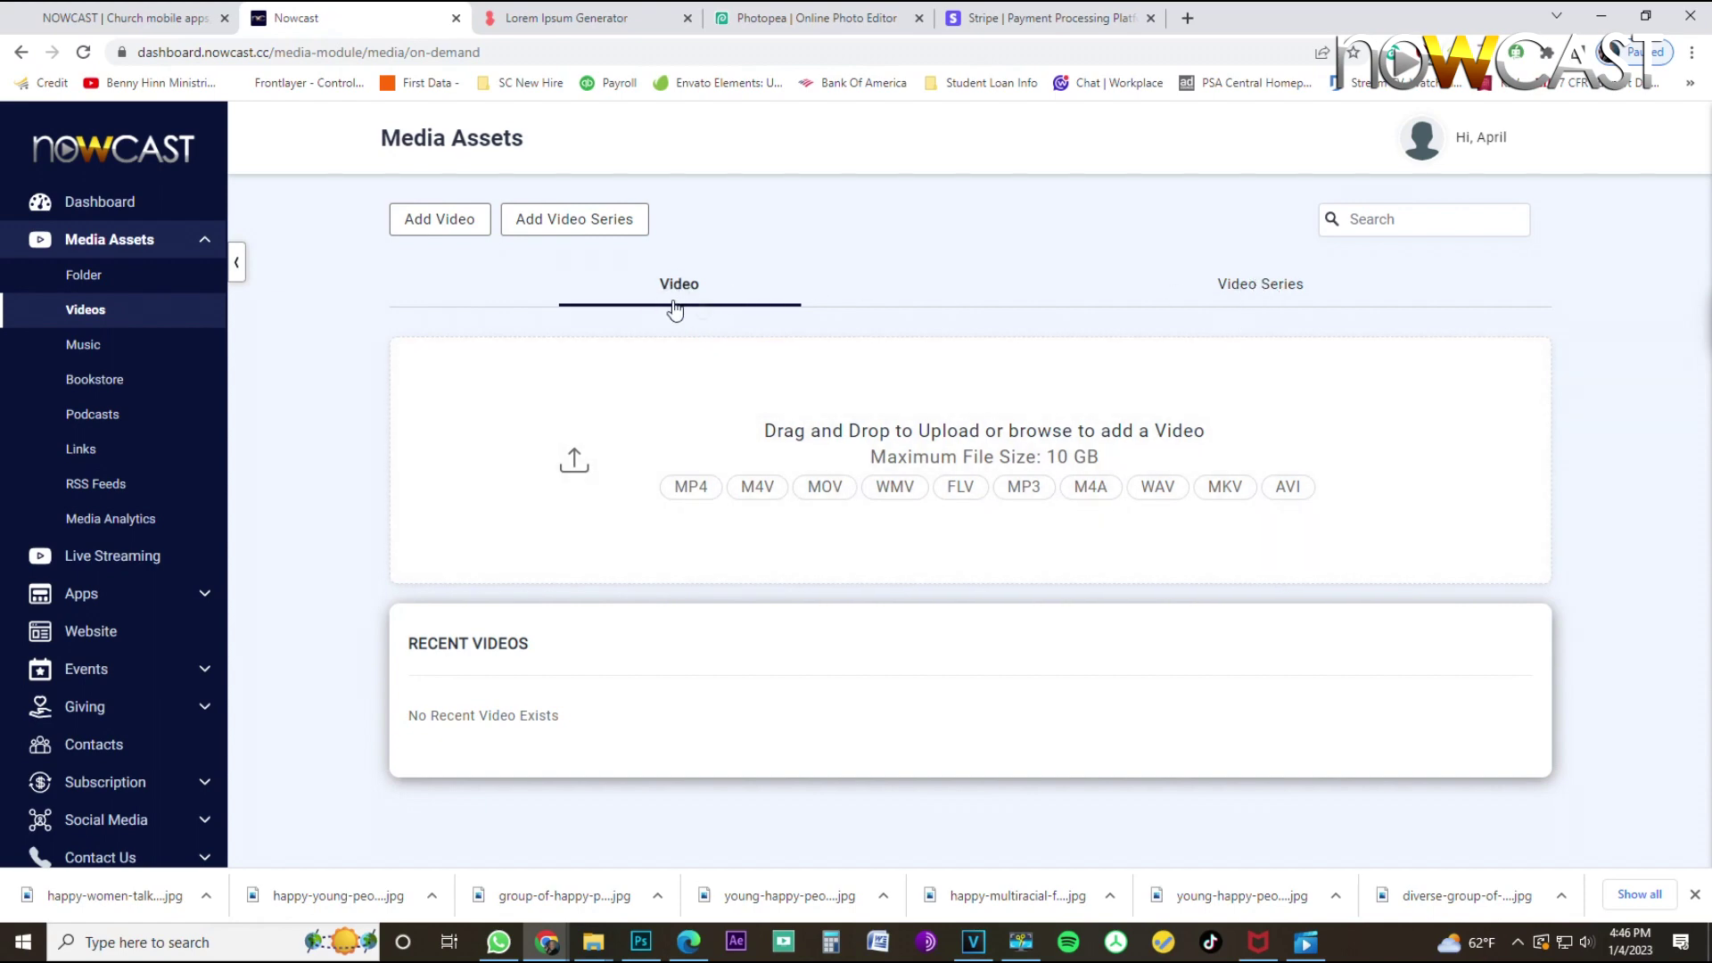
left_click(1273, 295)
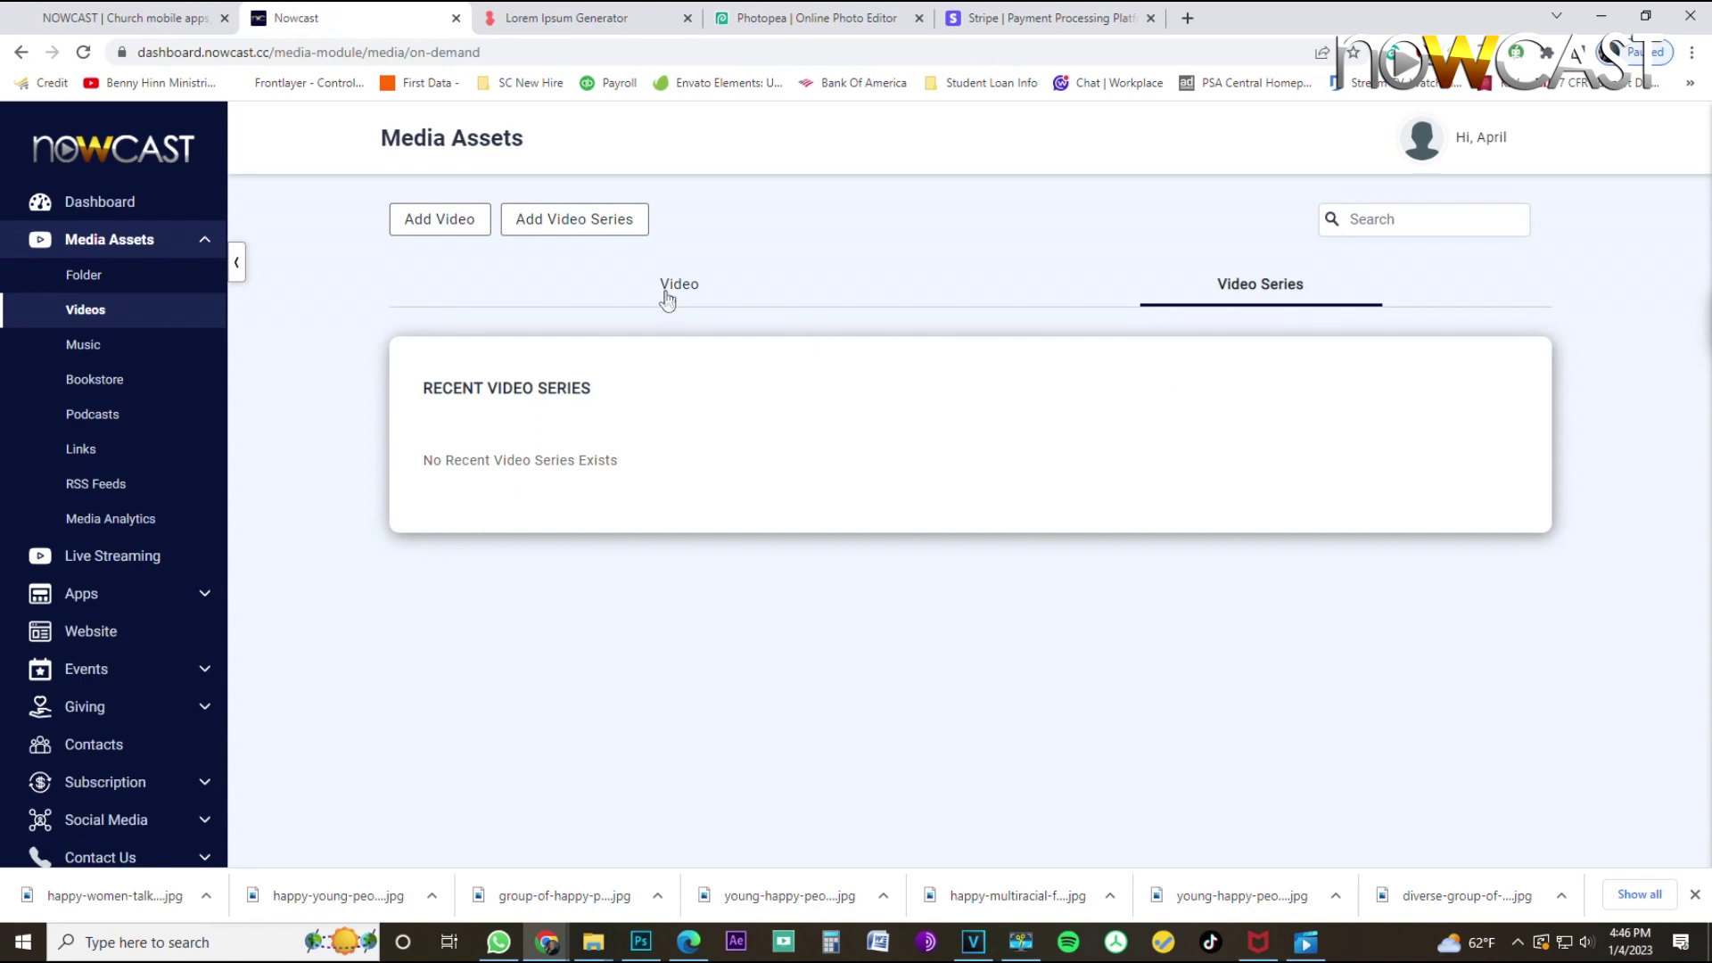
left_click(667, 300)
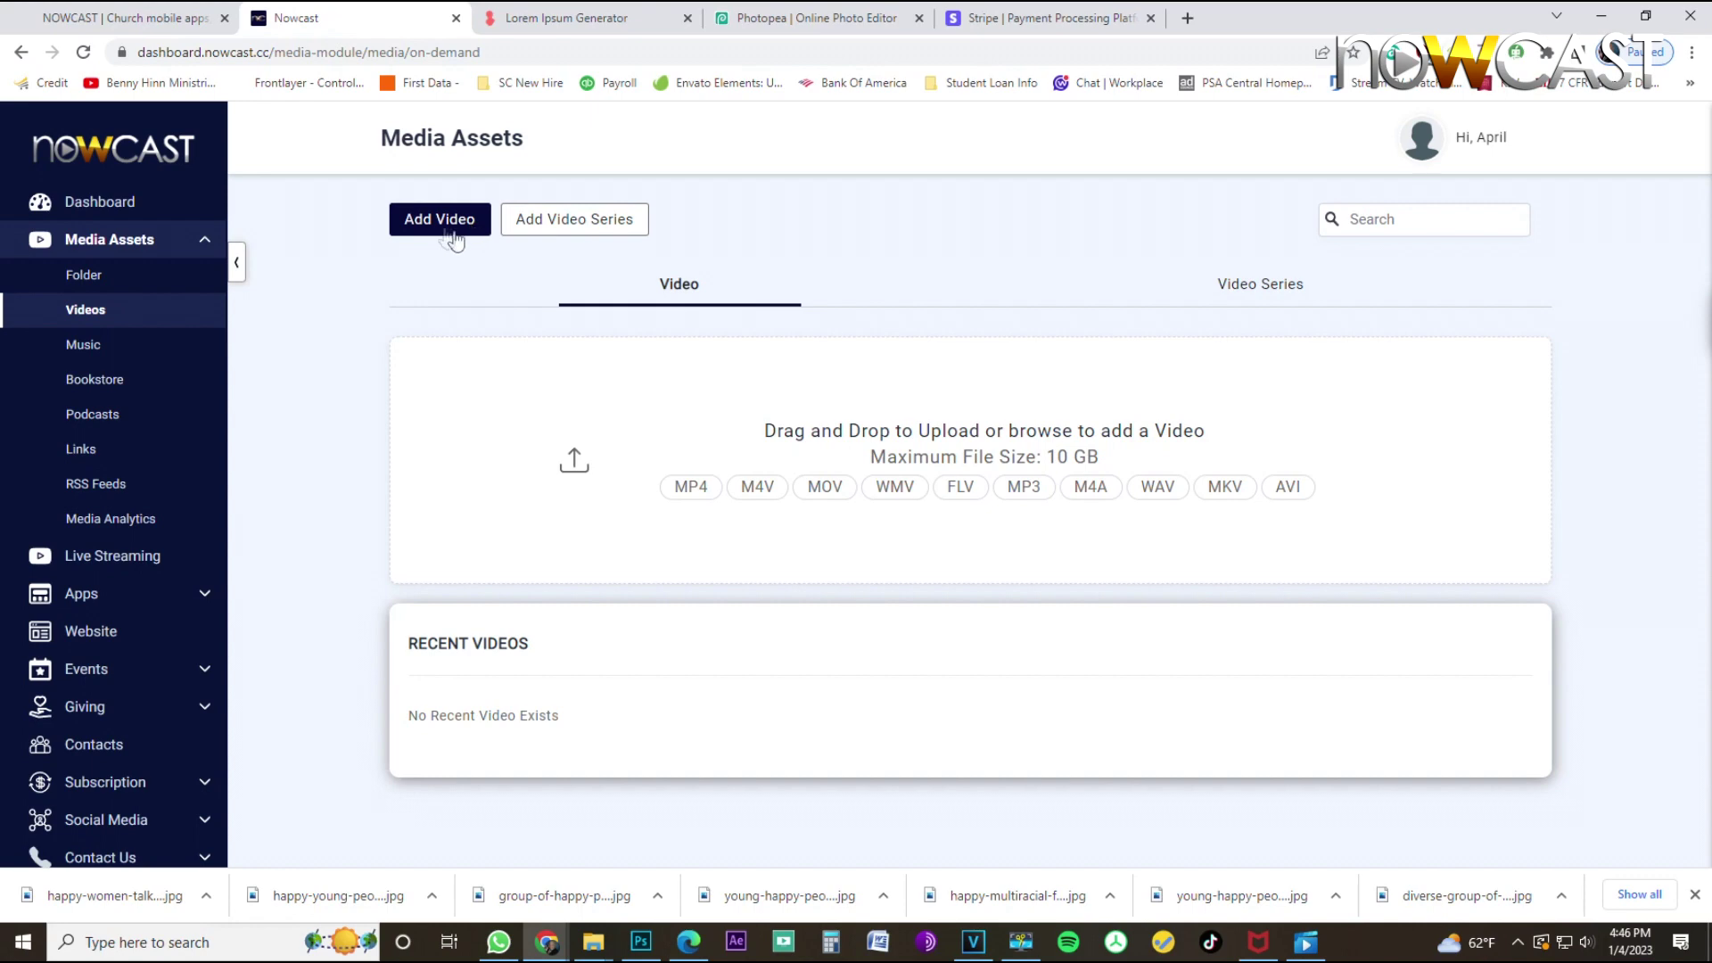
left_click_drag(0, 223, 719, 464)
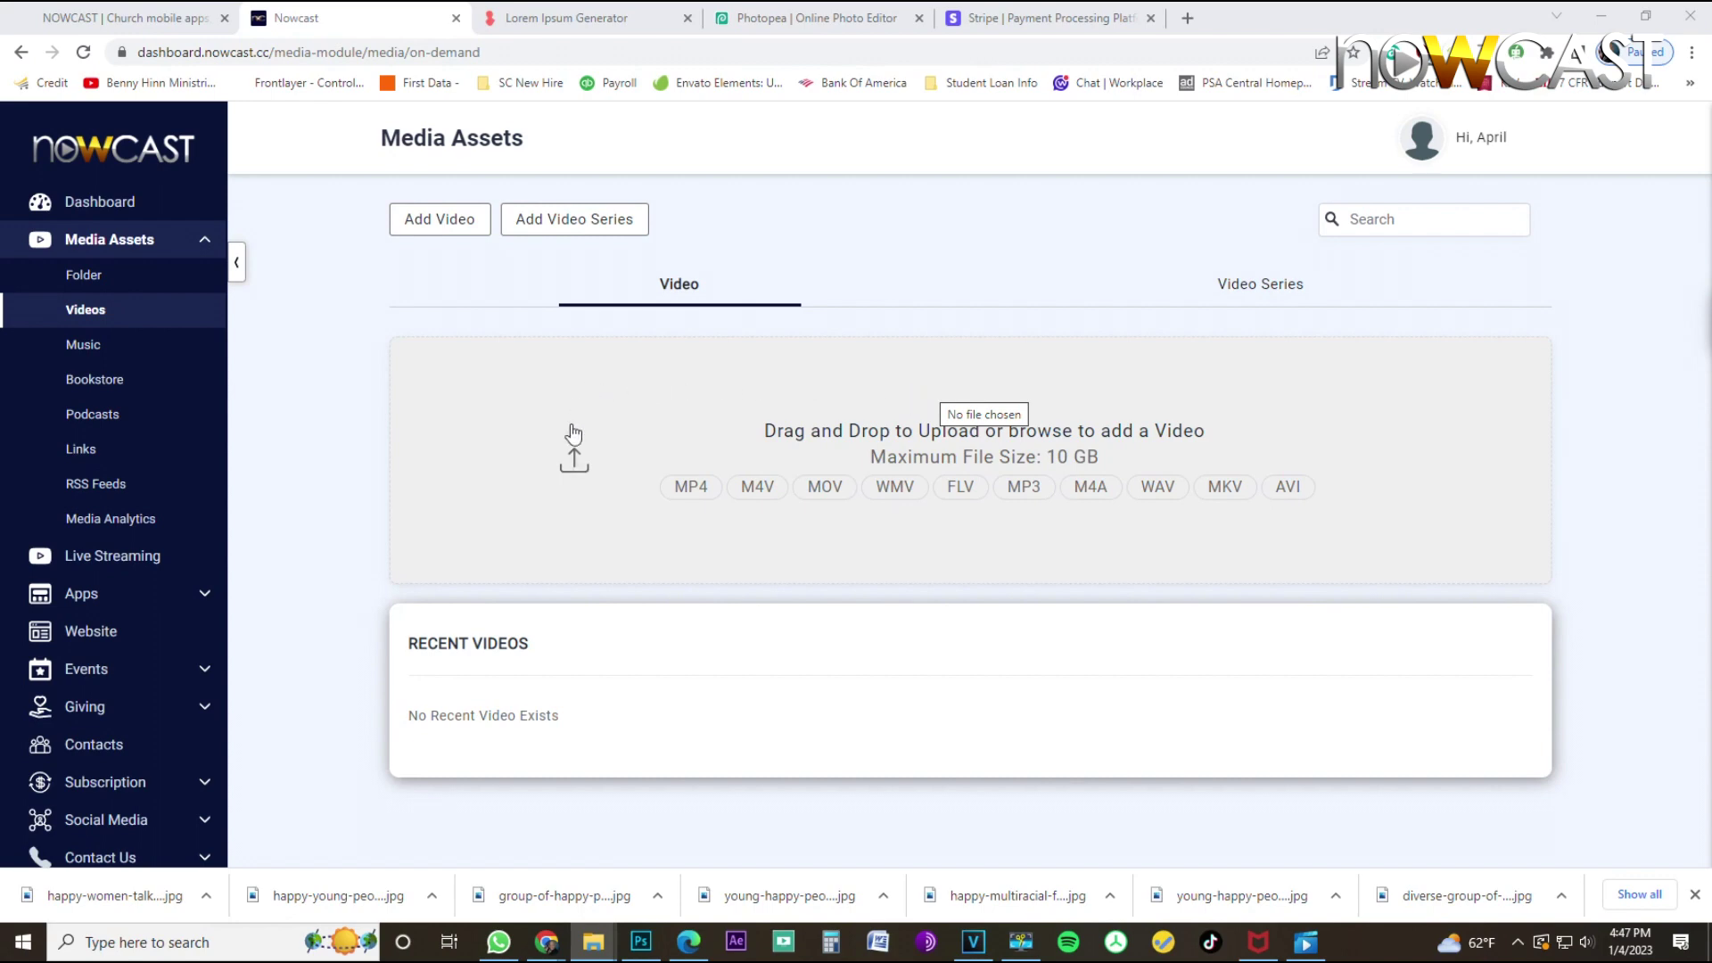
Upload the 'nowcast 15 secs' MP4 as a new draft video.
left_click(1041, 403)
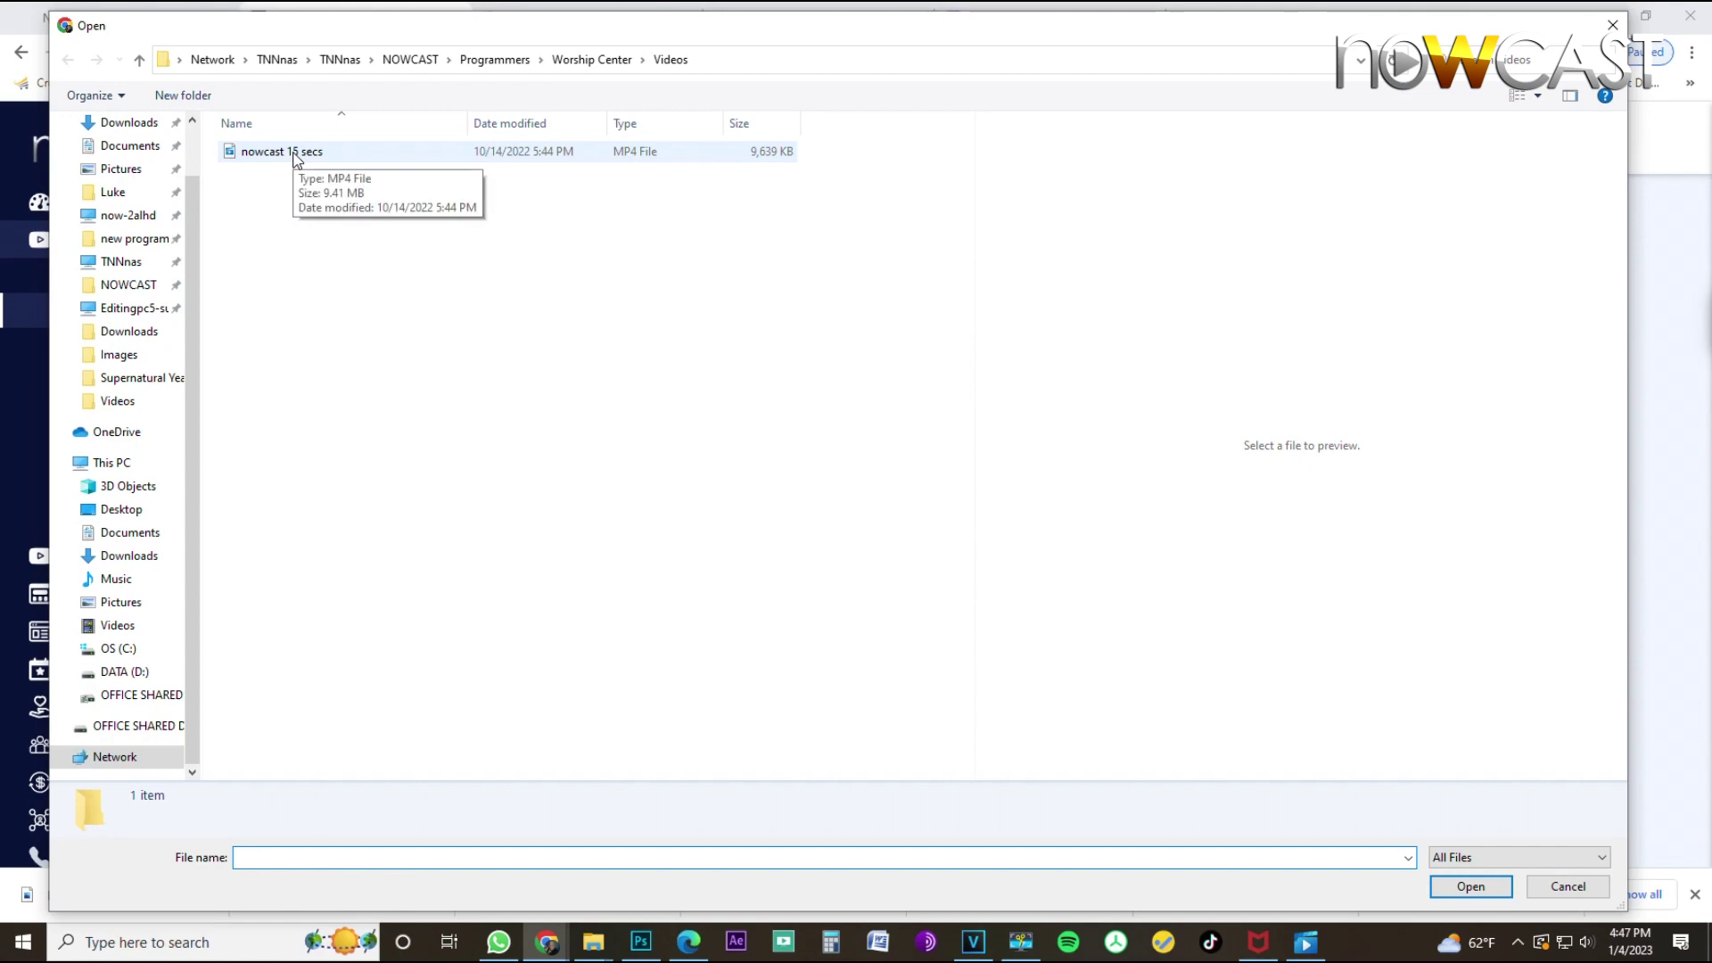
double_click(296, 153)
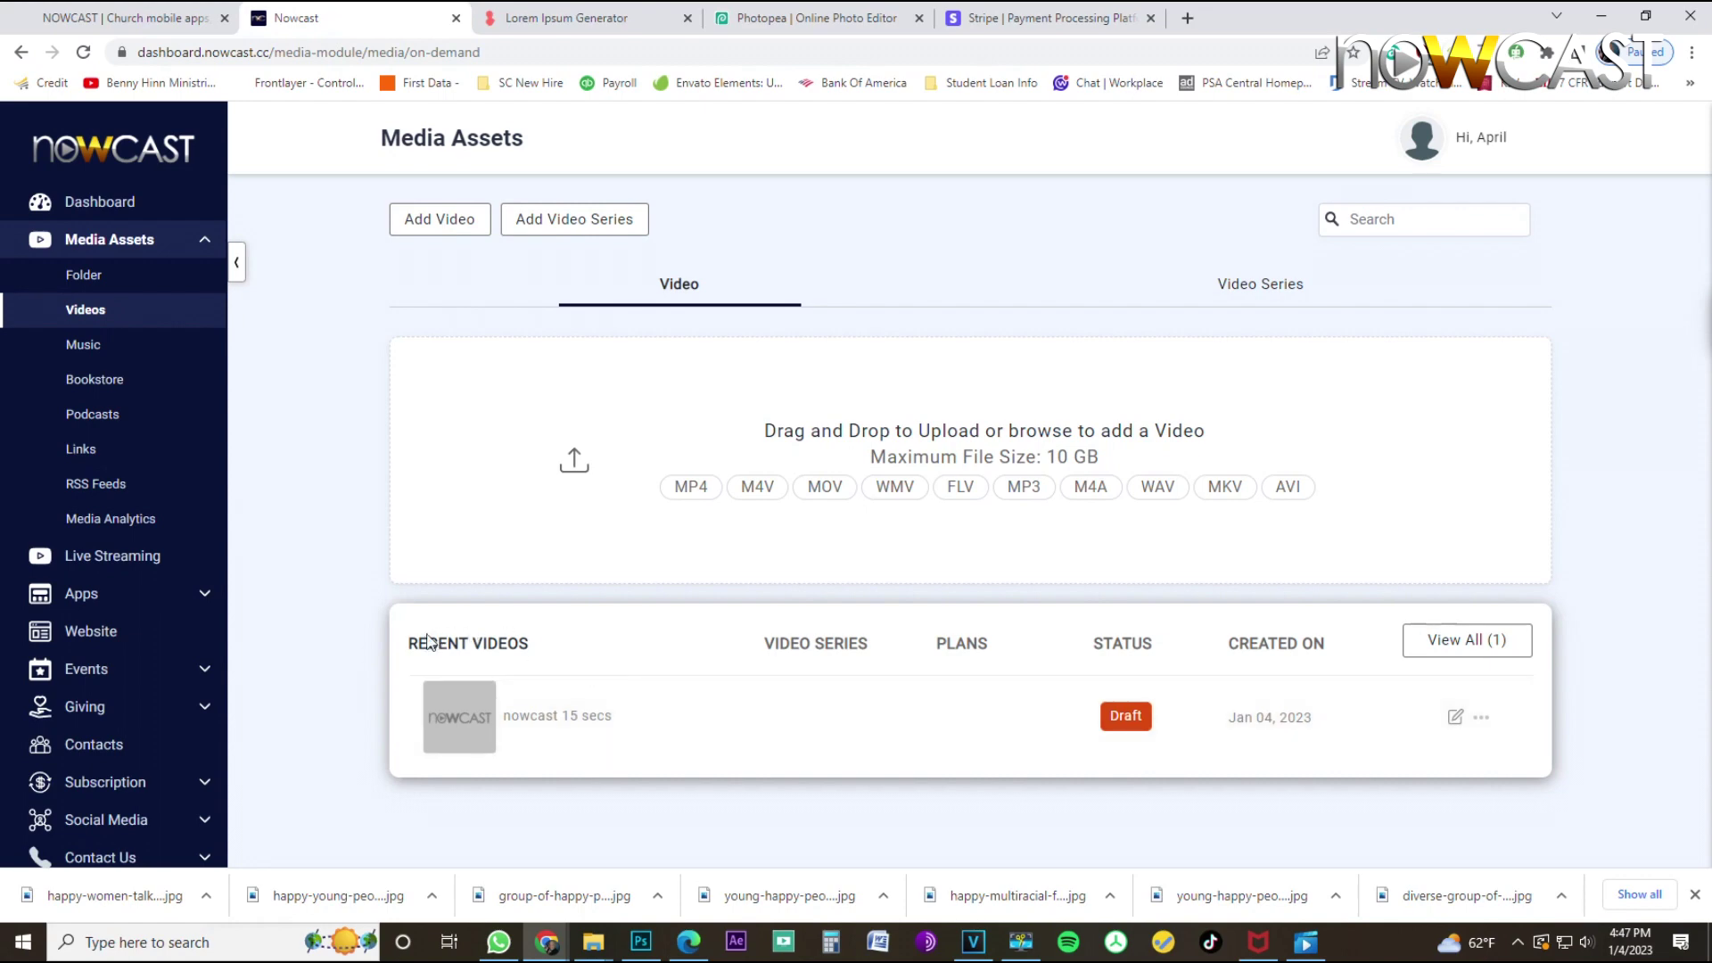
Open the uploaded video's '...' options menu and go to its edit page.
left_click_drag(448, 642, 539, 653)
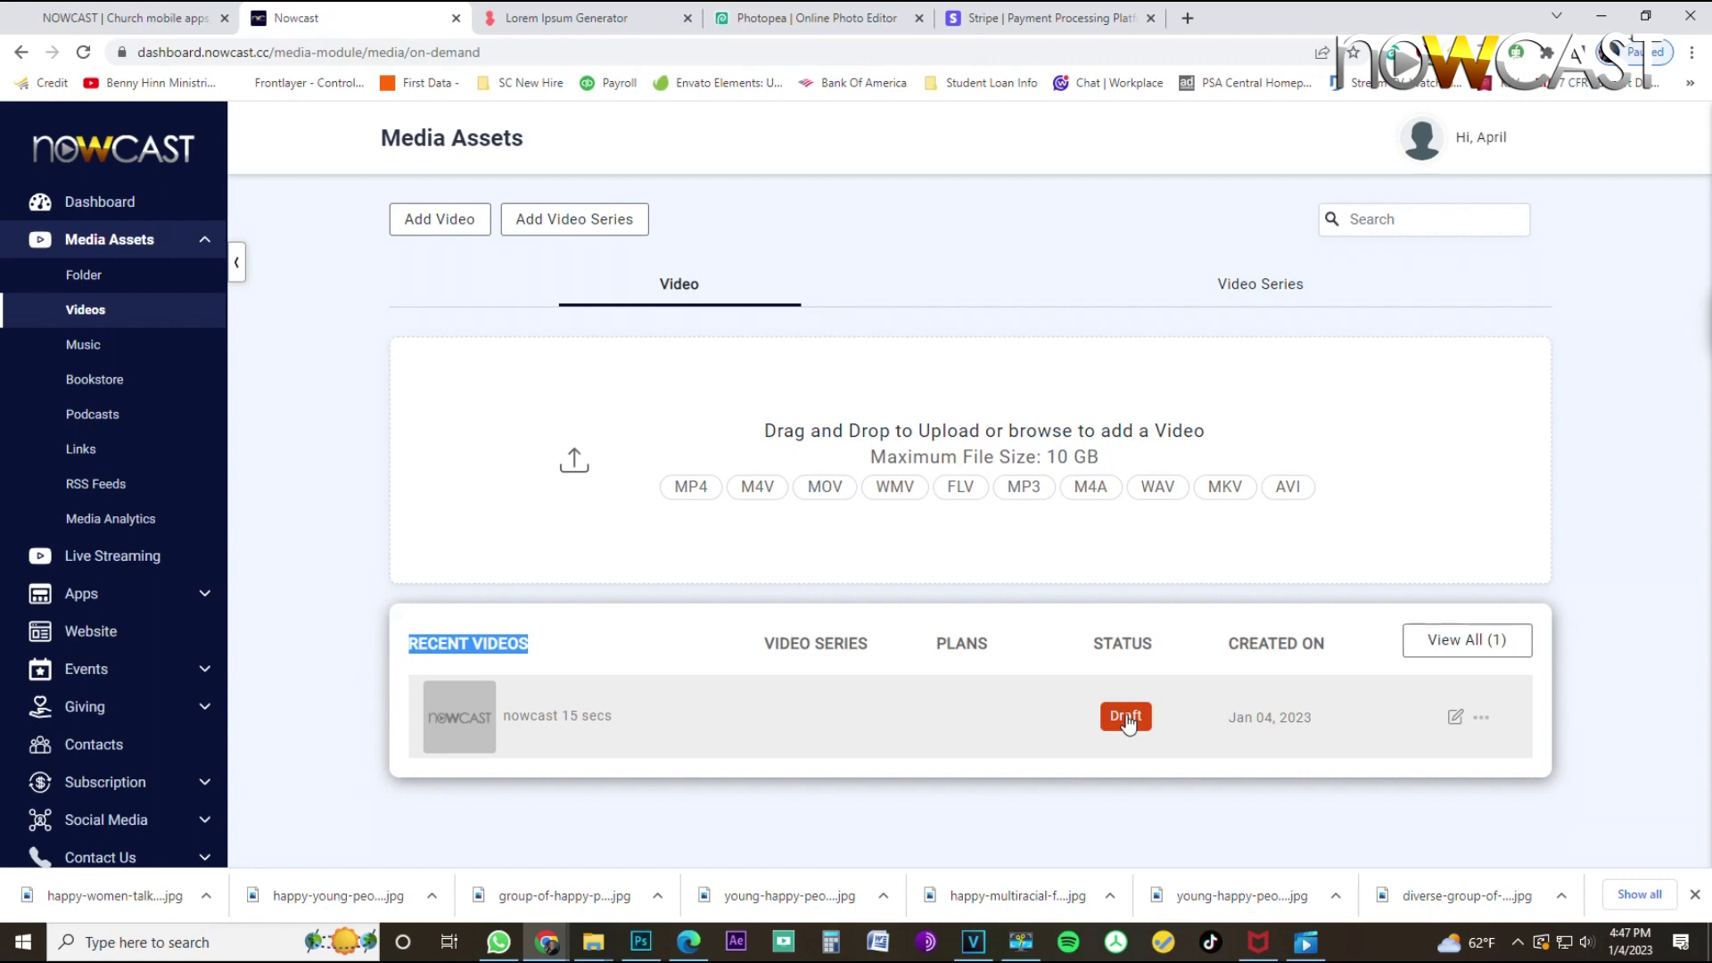
left_click(1483, 722)
scroll(1480, 724, "down", 1)
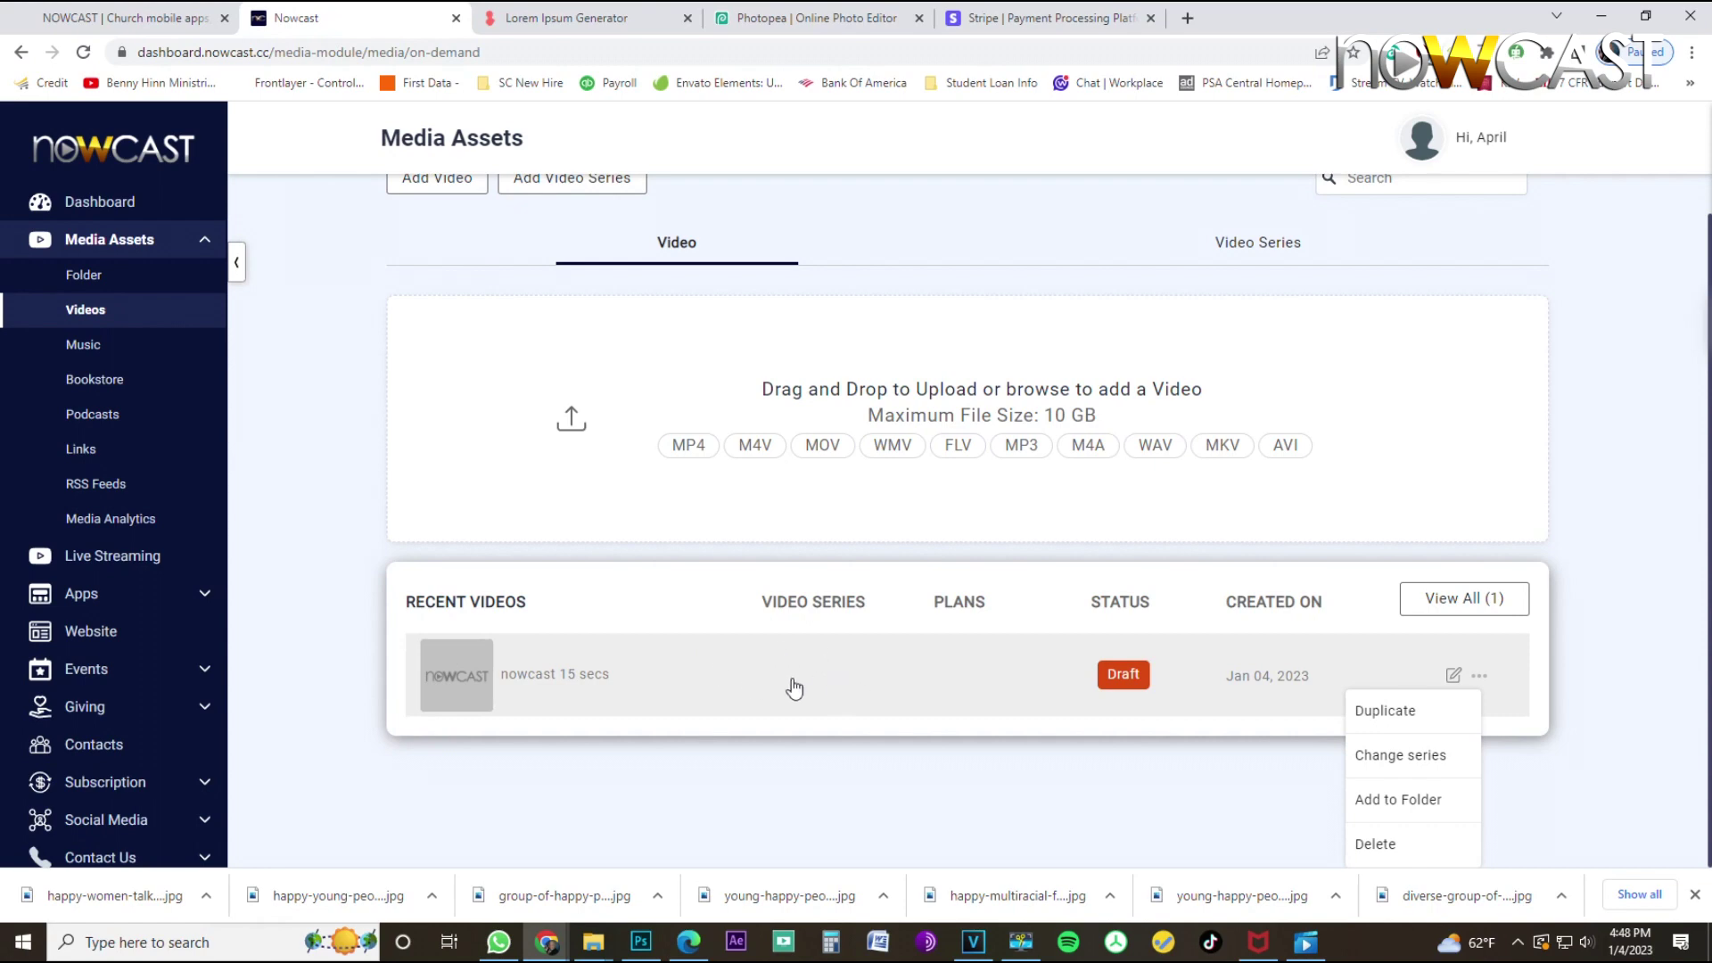
left_click(740, 670)
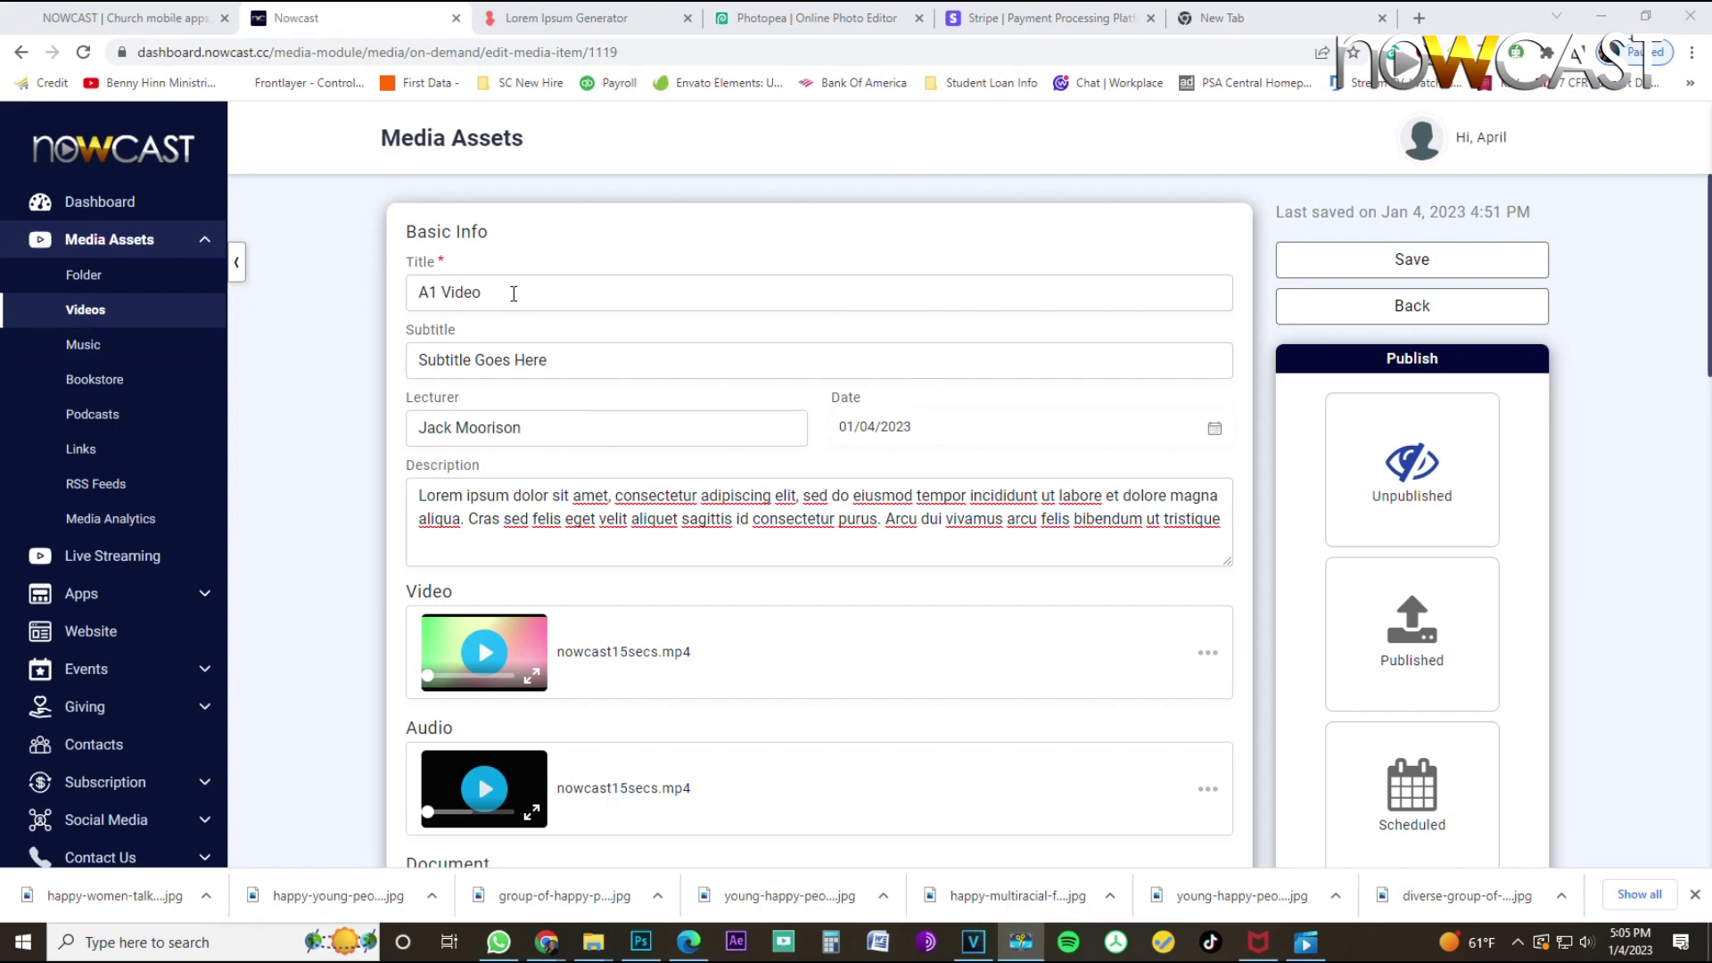
Inspect the 'A1 Video' title and the date calendar, then move down the edit form.
left_click_drag(514, 293, 415, 293)
left_click(429, 292)
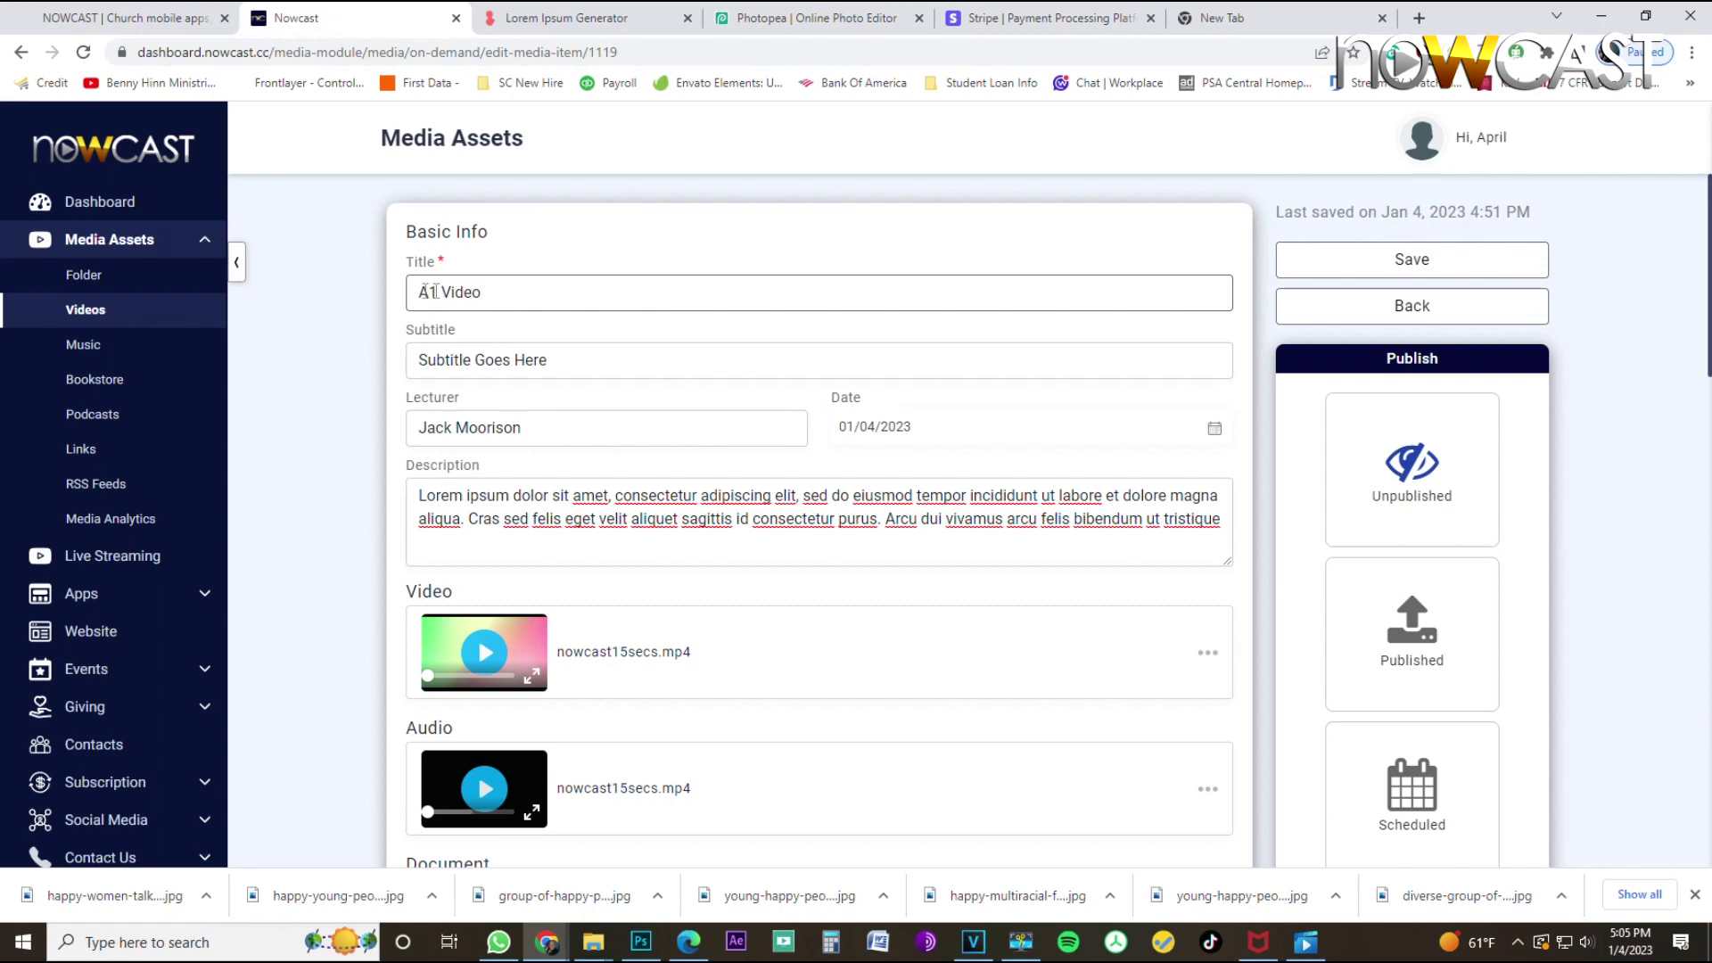
left_click(481, 300)
left_click(1214, 428)
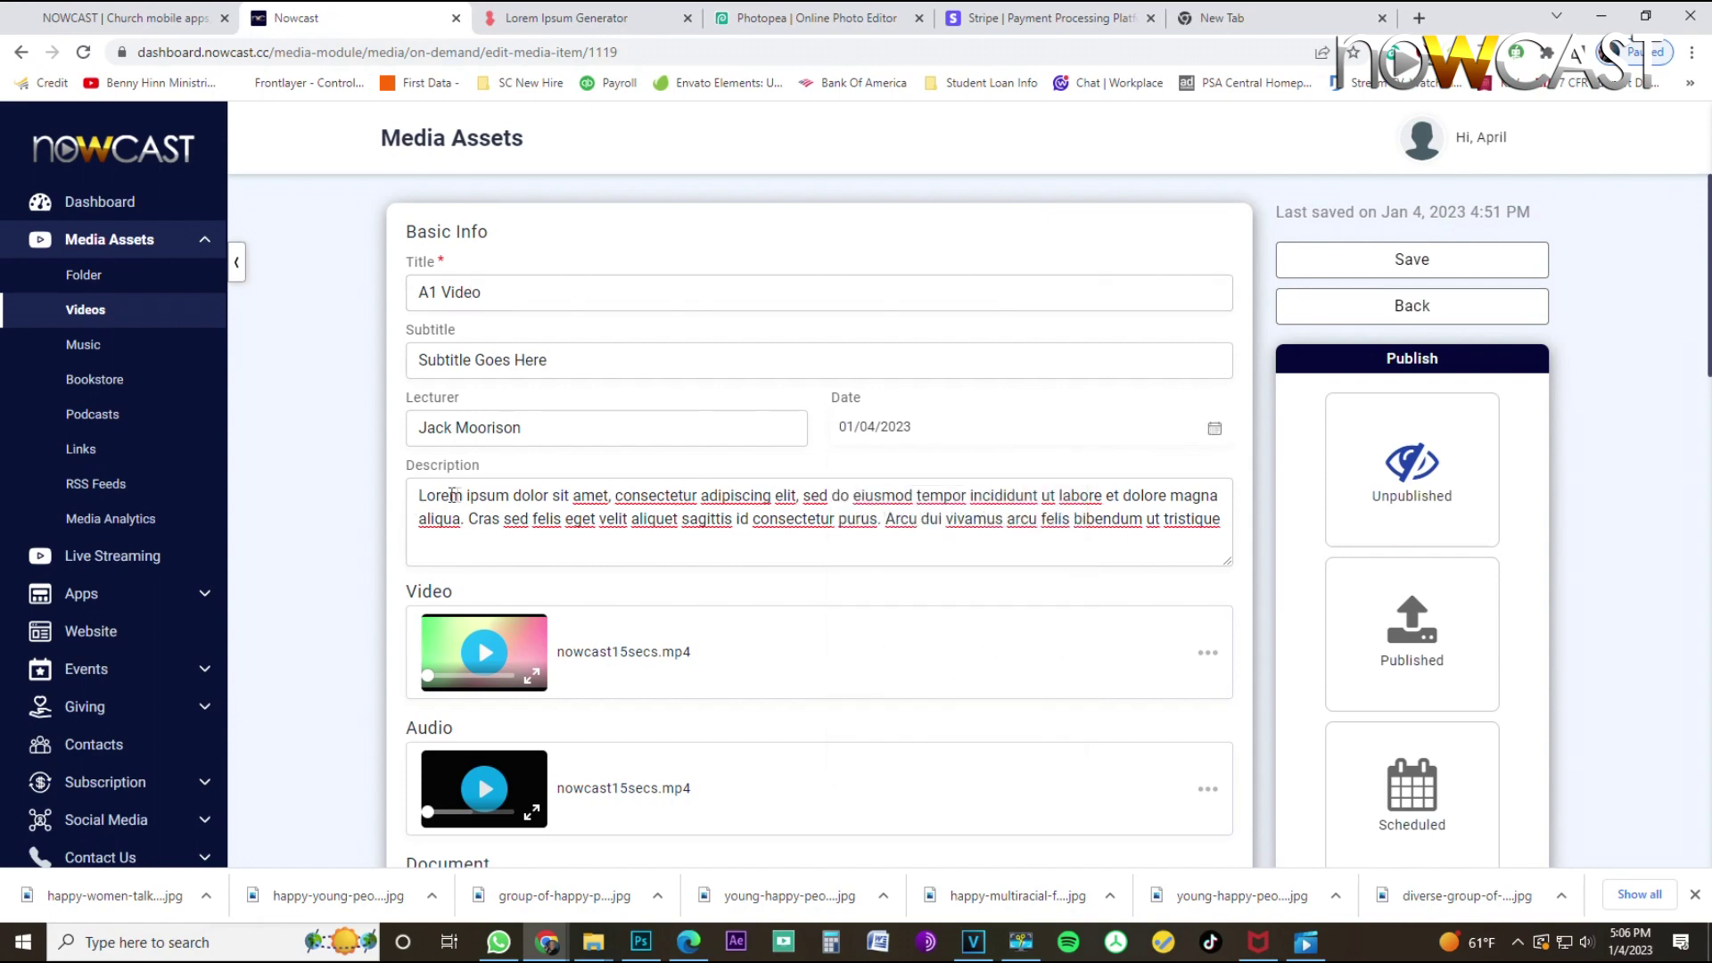
scroll(526, 653, "down", 2)
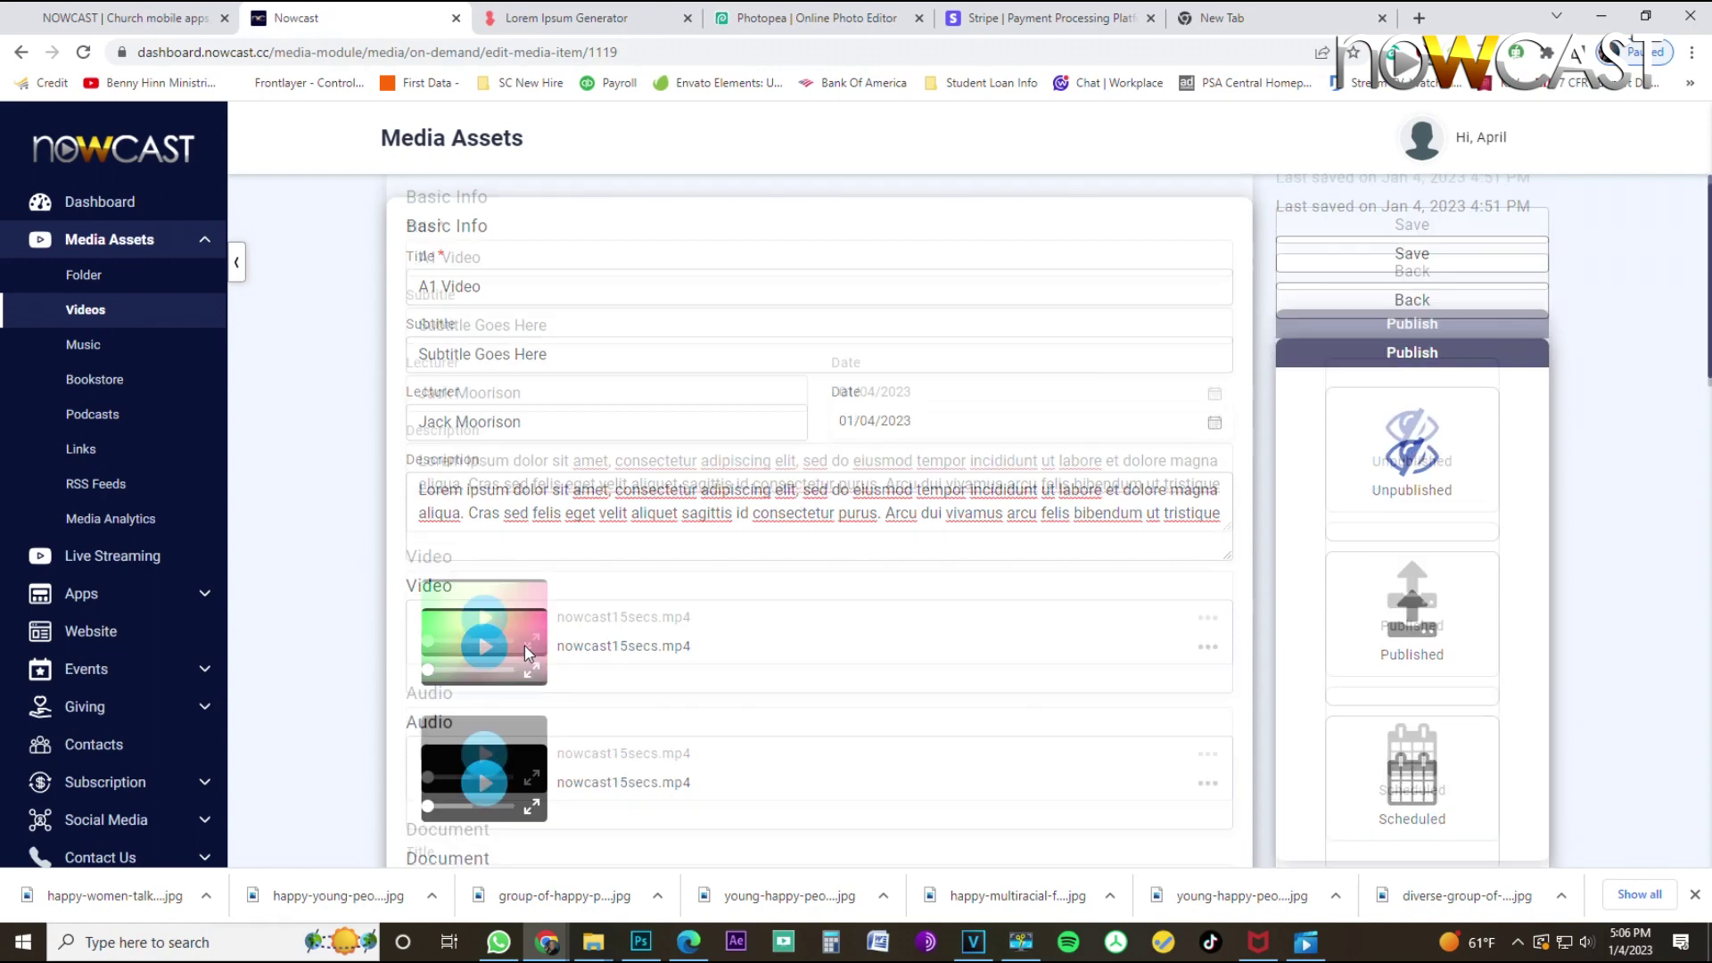
scroll(607, 597, "down", 1)
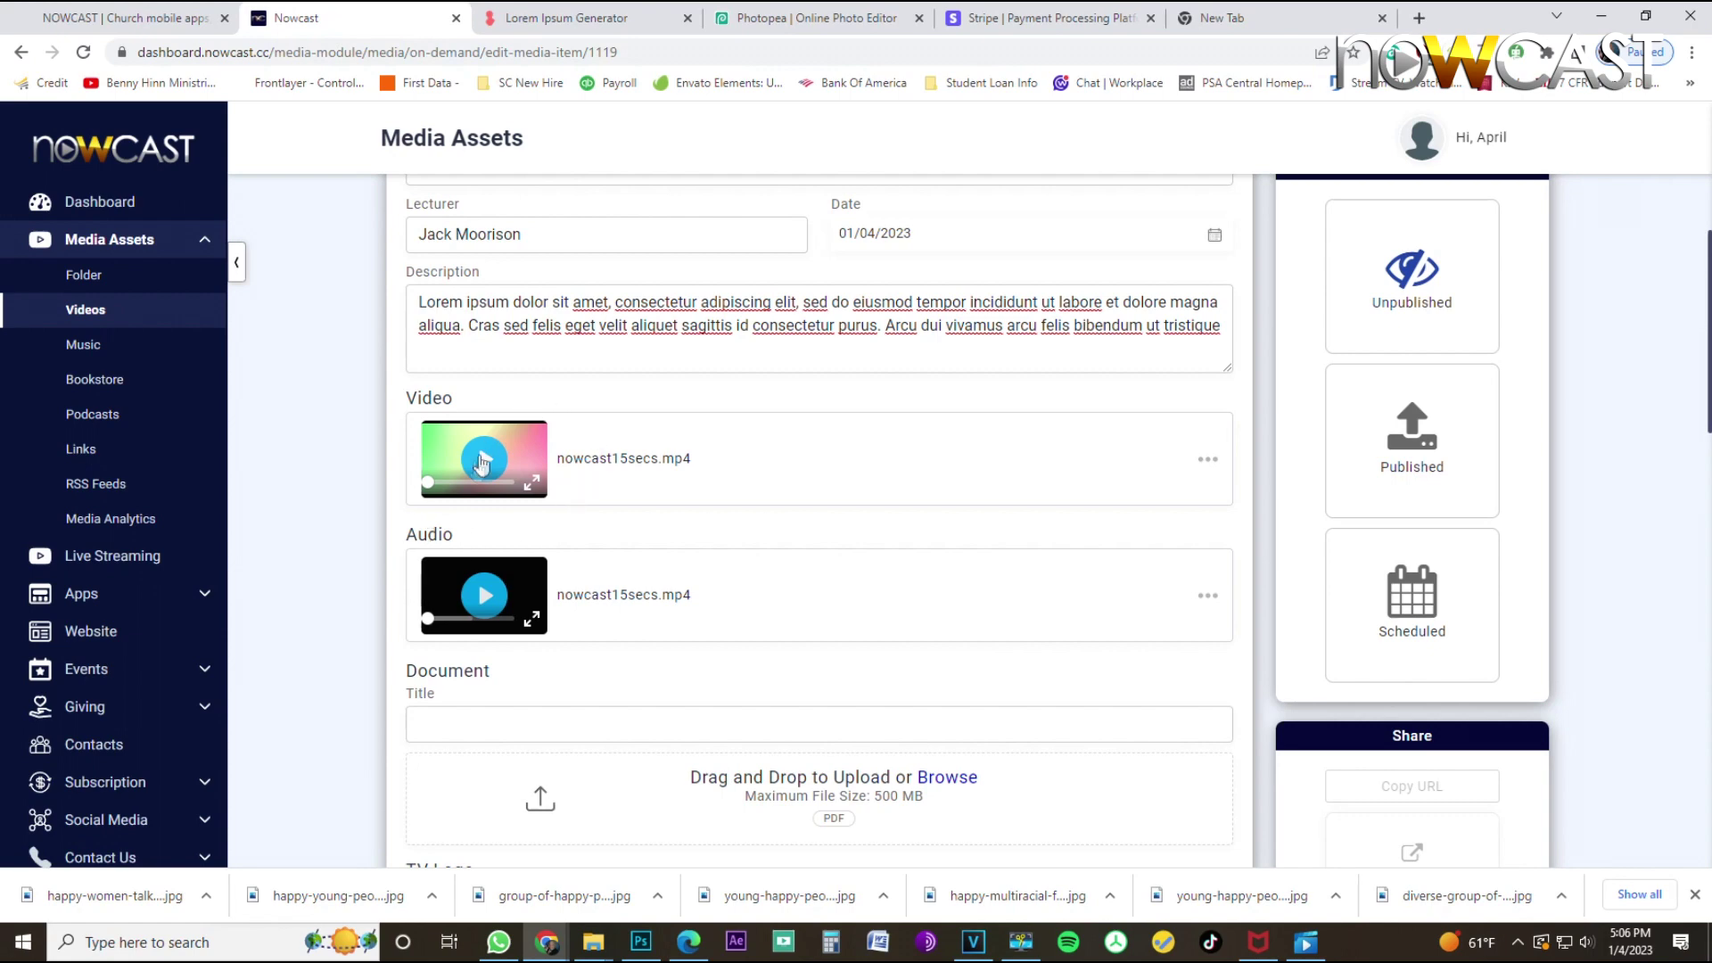
Look over the edit form, then switch to the nowcast.cc tab showing the sample TV app.
scroll(584, 535, "down", 1)
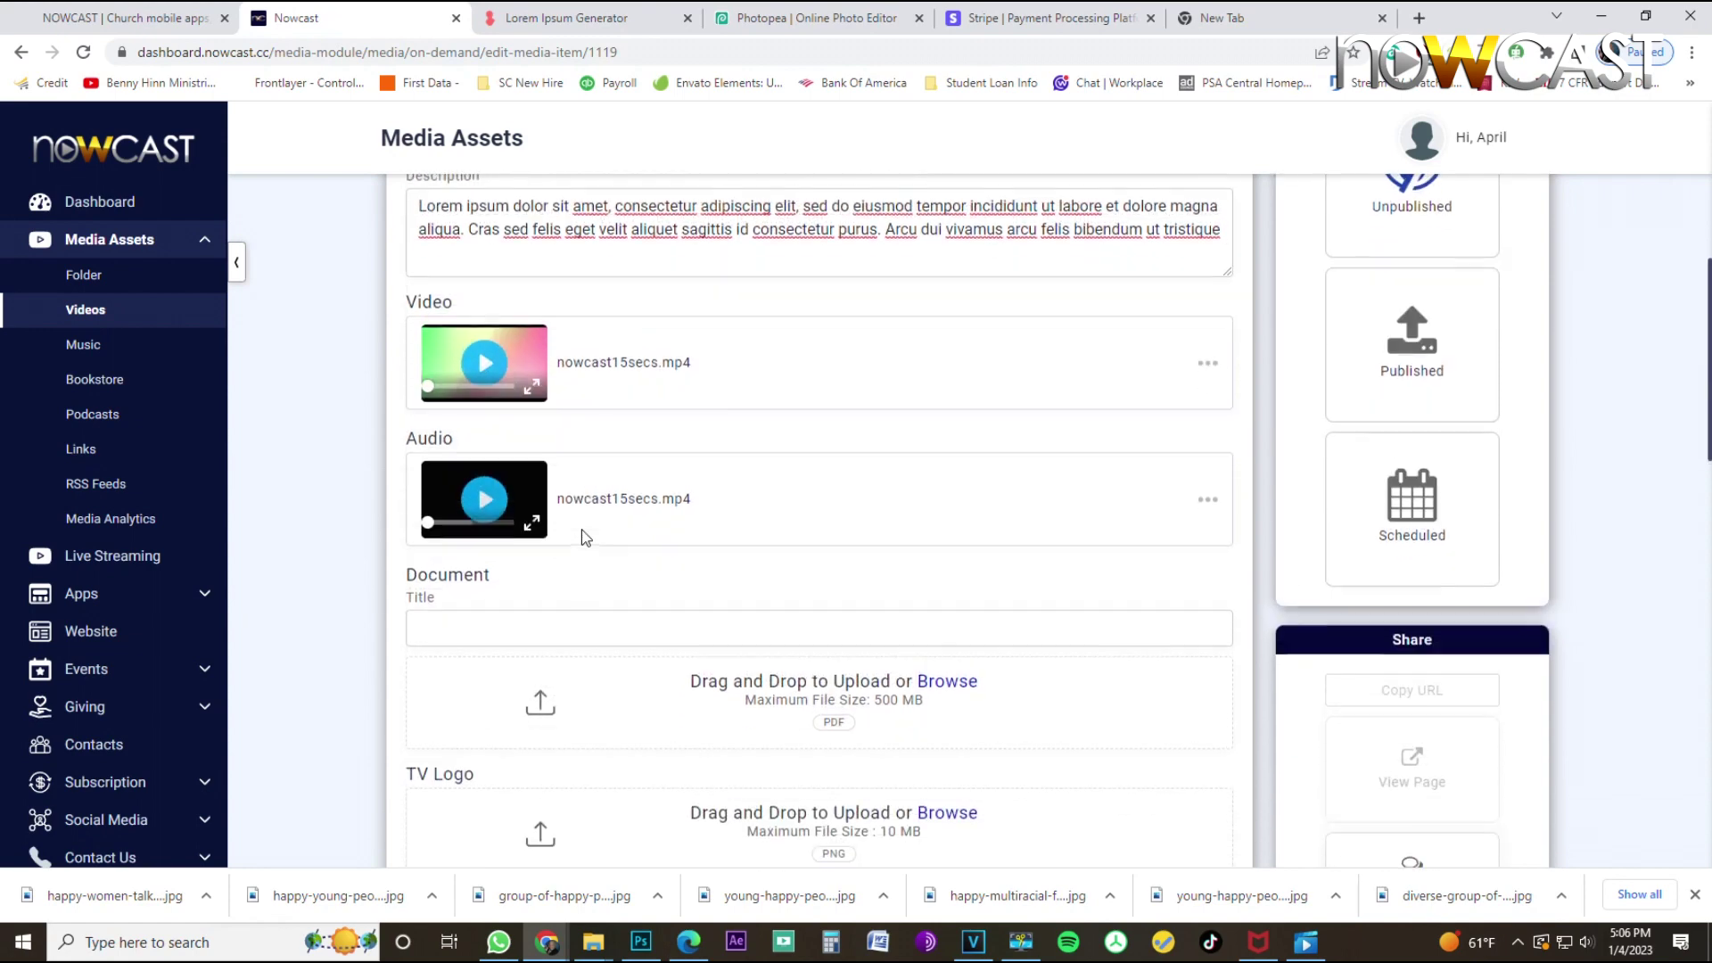
scroll(584, 535, "down", 2)
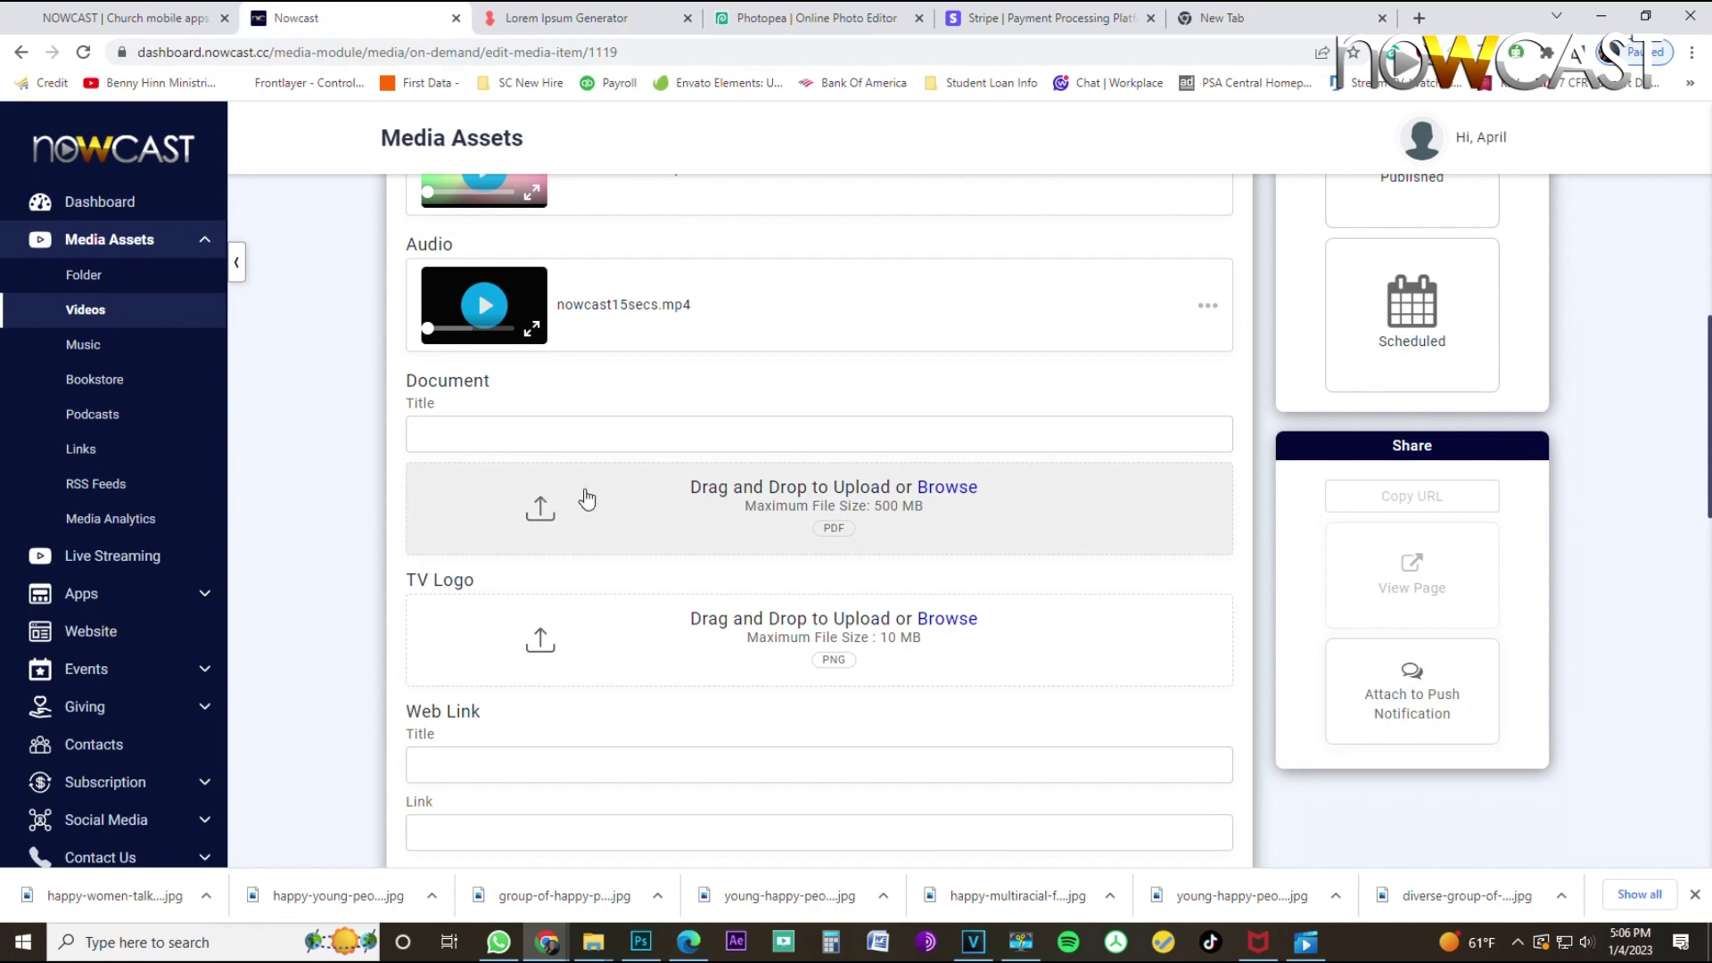
scroll(736, 439, "up", 1)
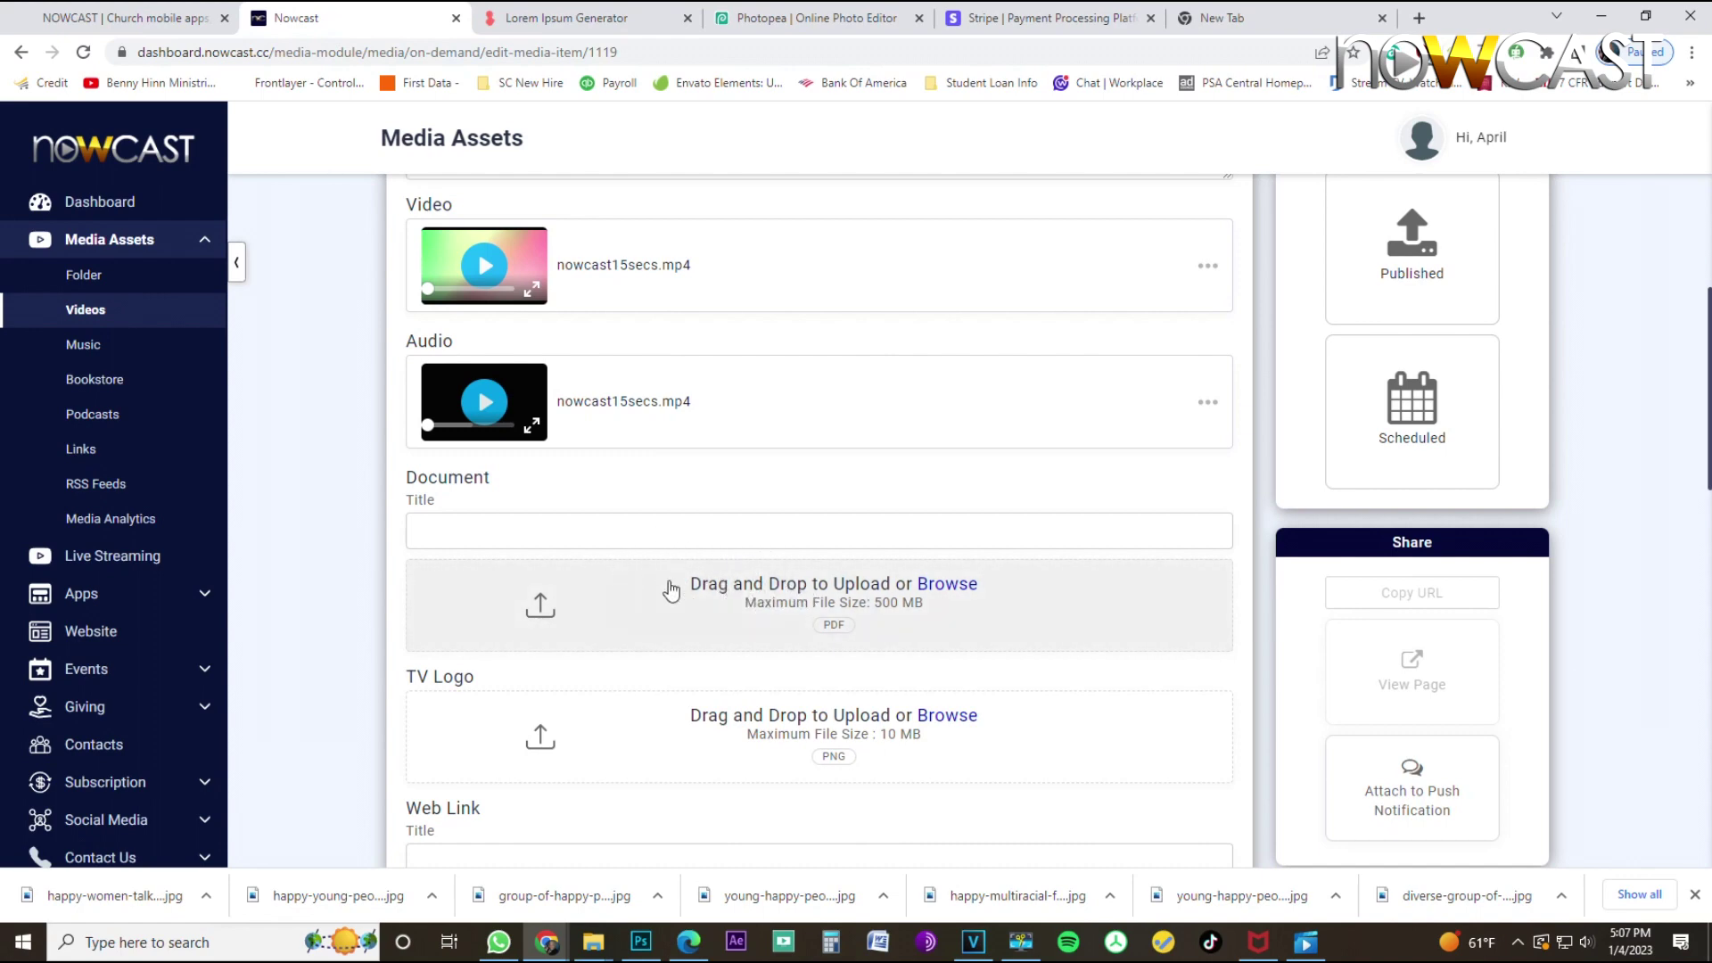
scroll(671, 591, "down", 1)
scroll(668, 552, "down", 1)
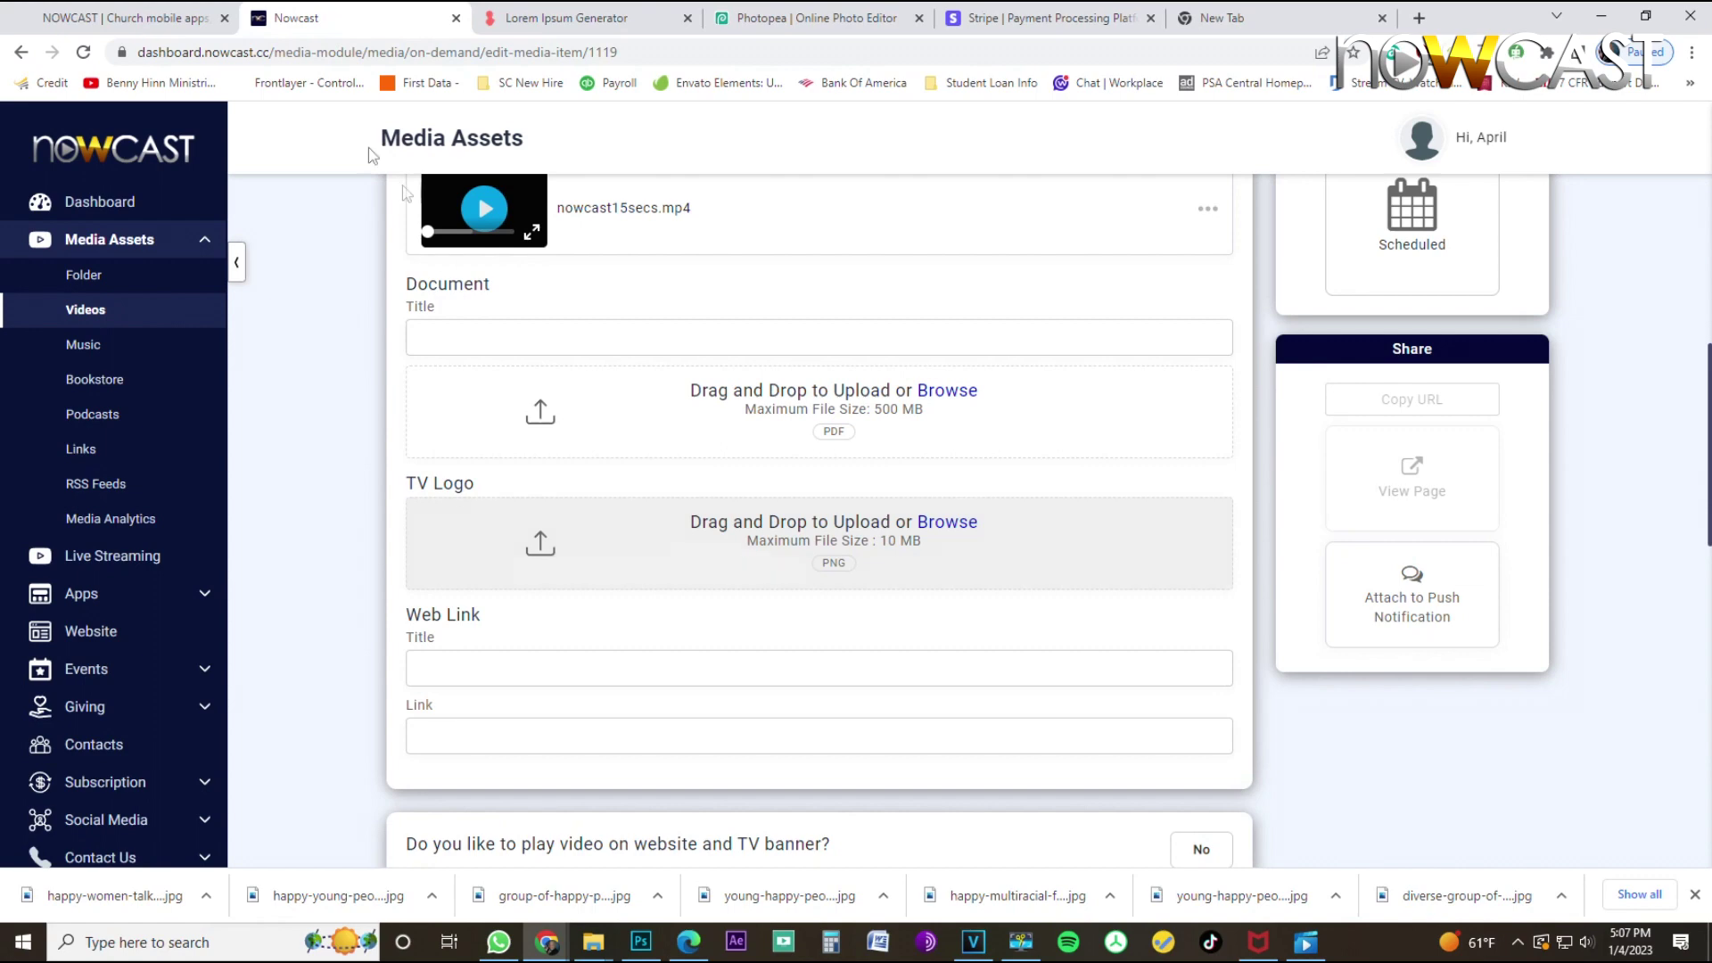
left_click(134, 18)
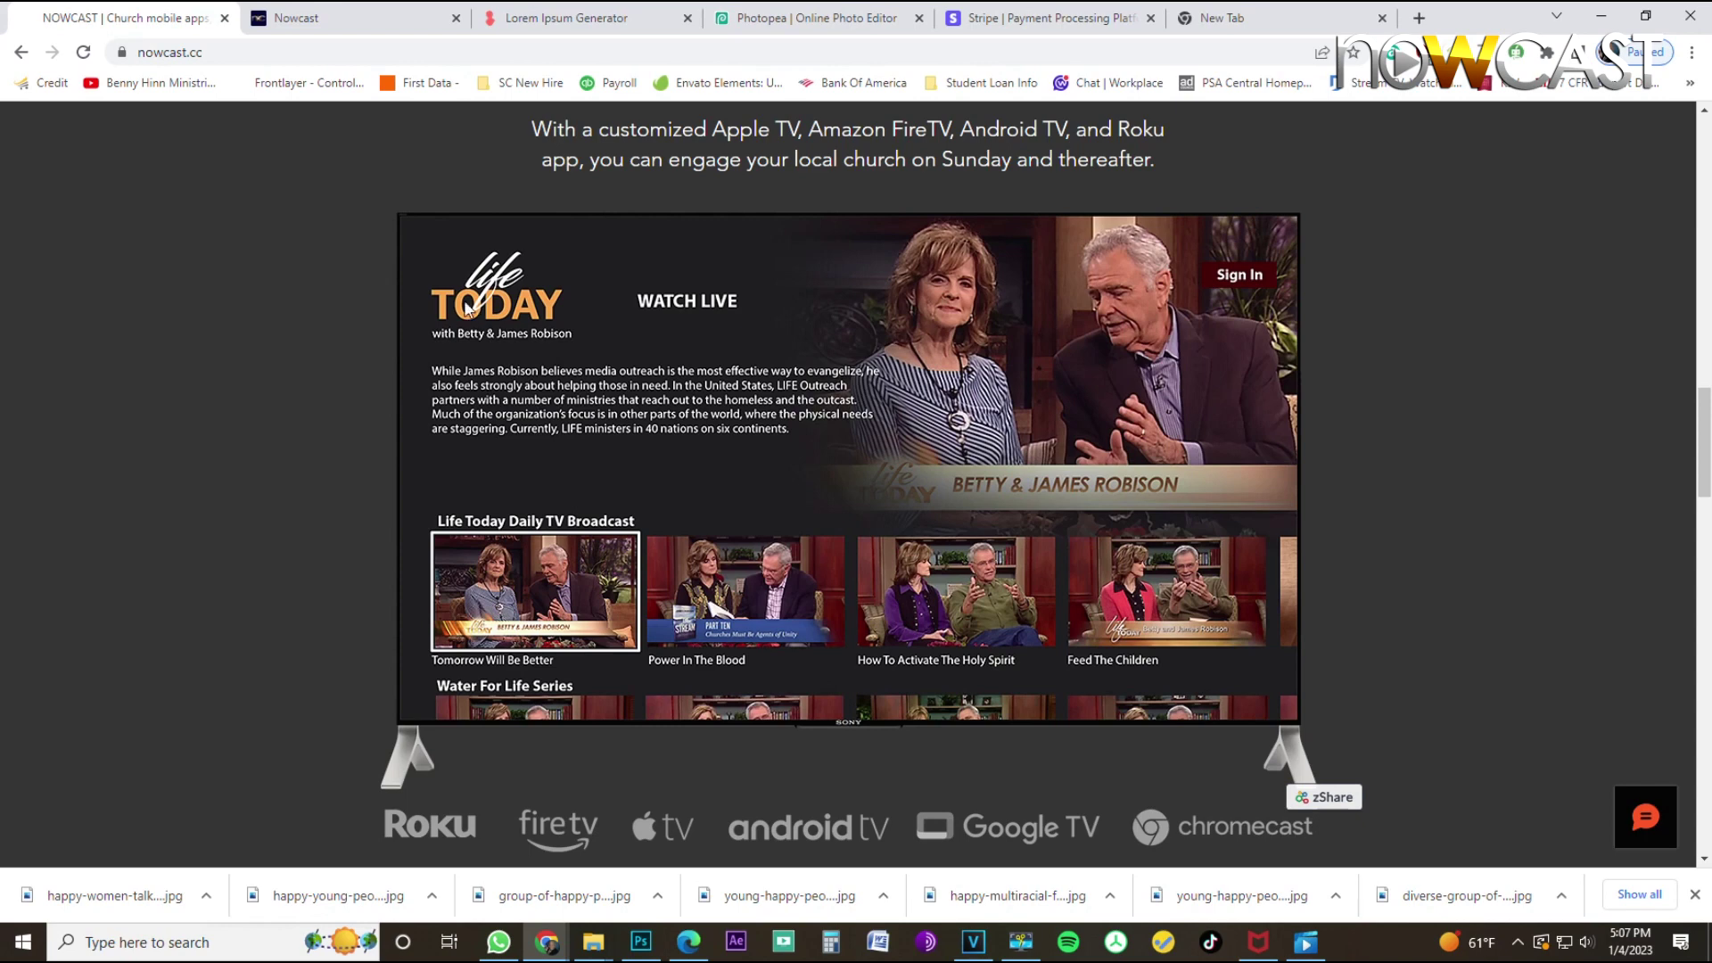
Return to the dashboard tab with the video's edit form.
left_click(375, 16)
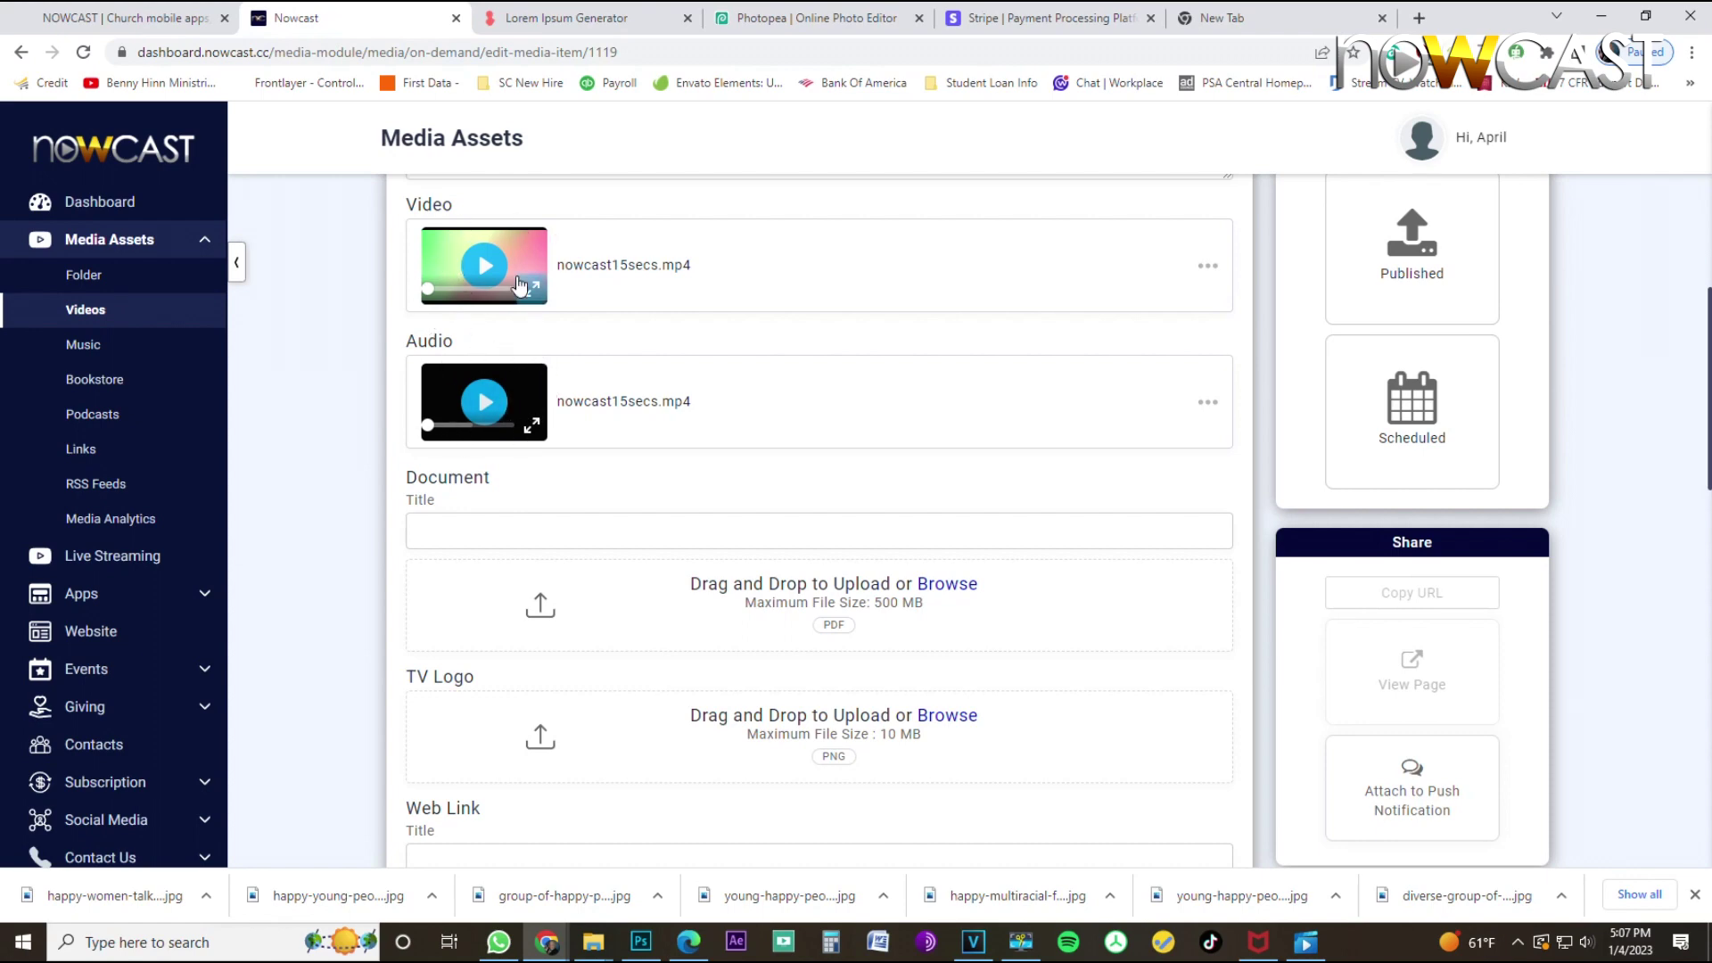
scroll(531, 330, "down", 3)
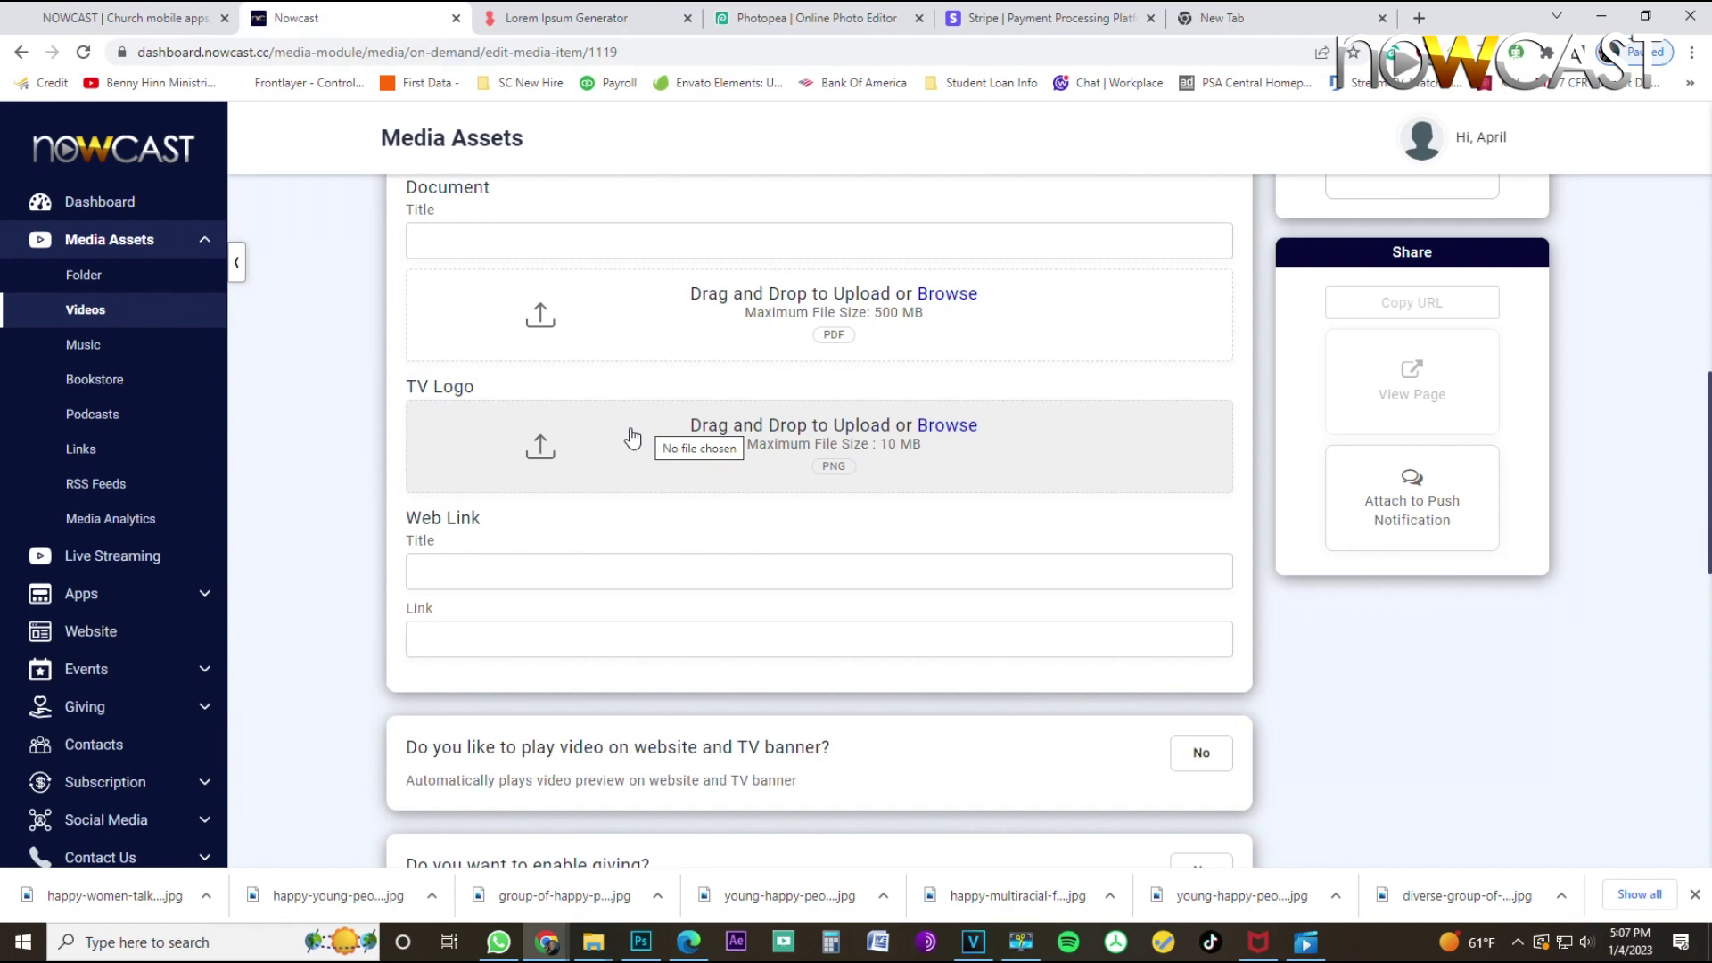
Select the Web Link Title and Link fields on the video edit form, leaving them empty.
left_click(504, 569)
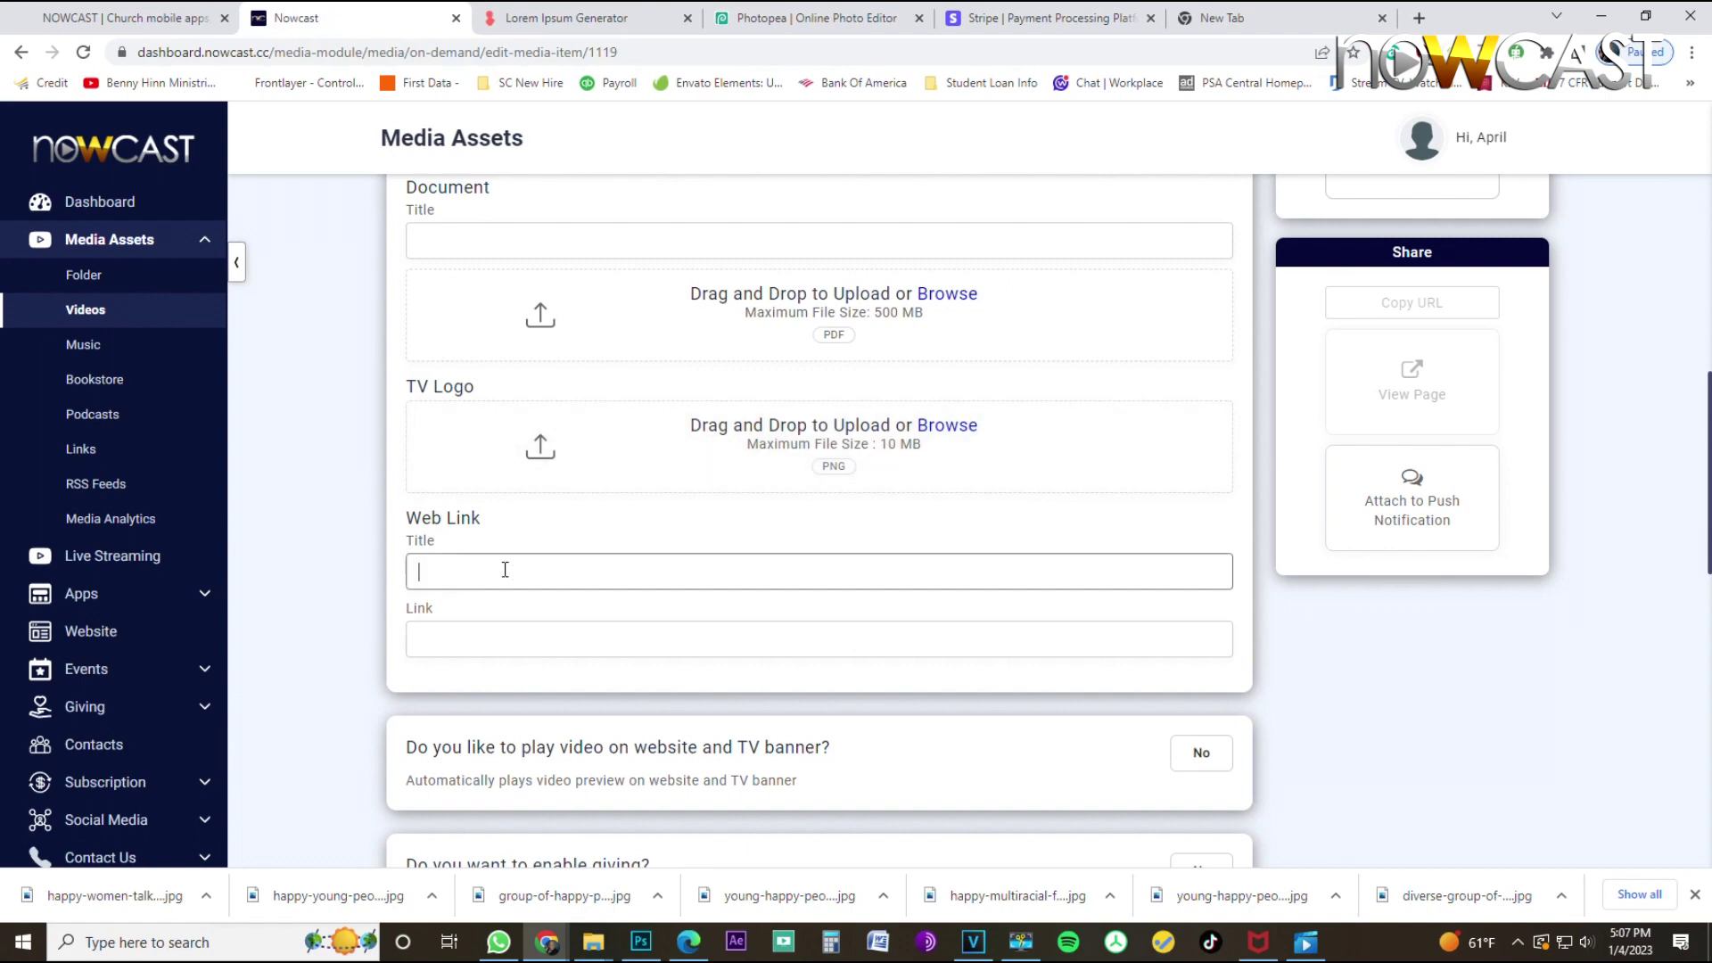
left_click(475, 640)
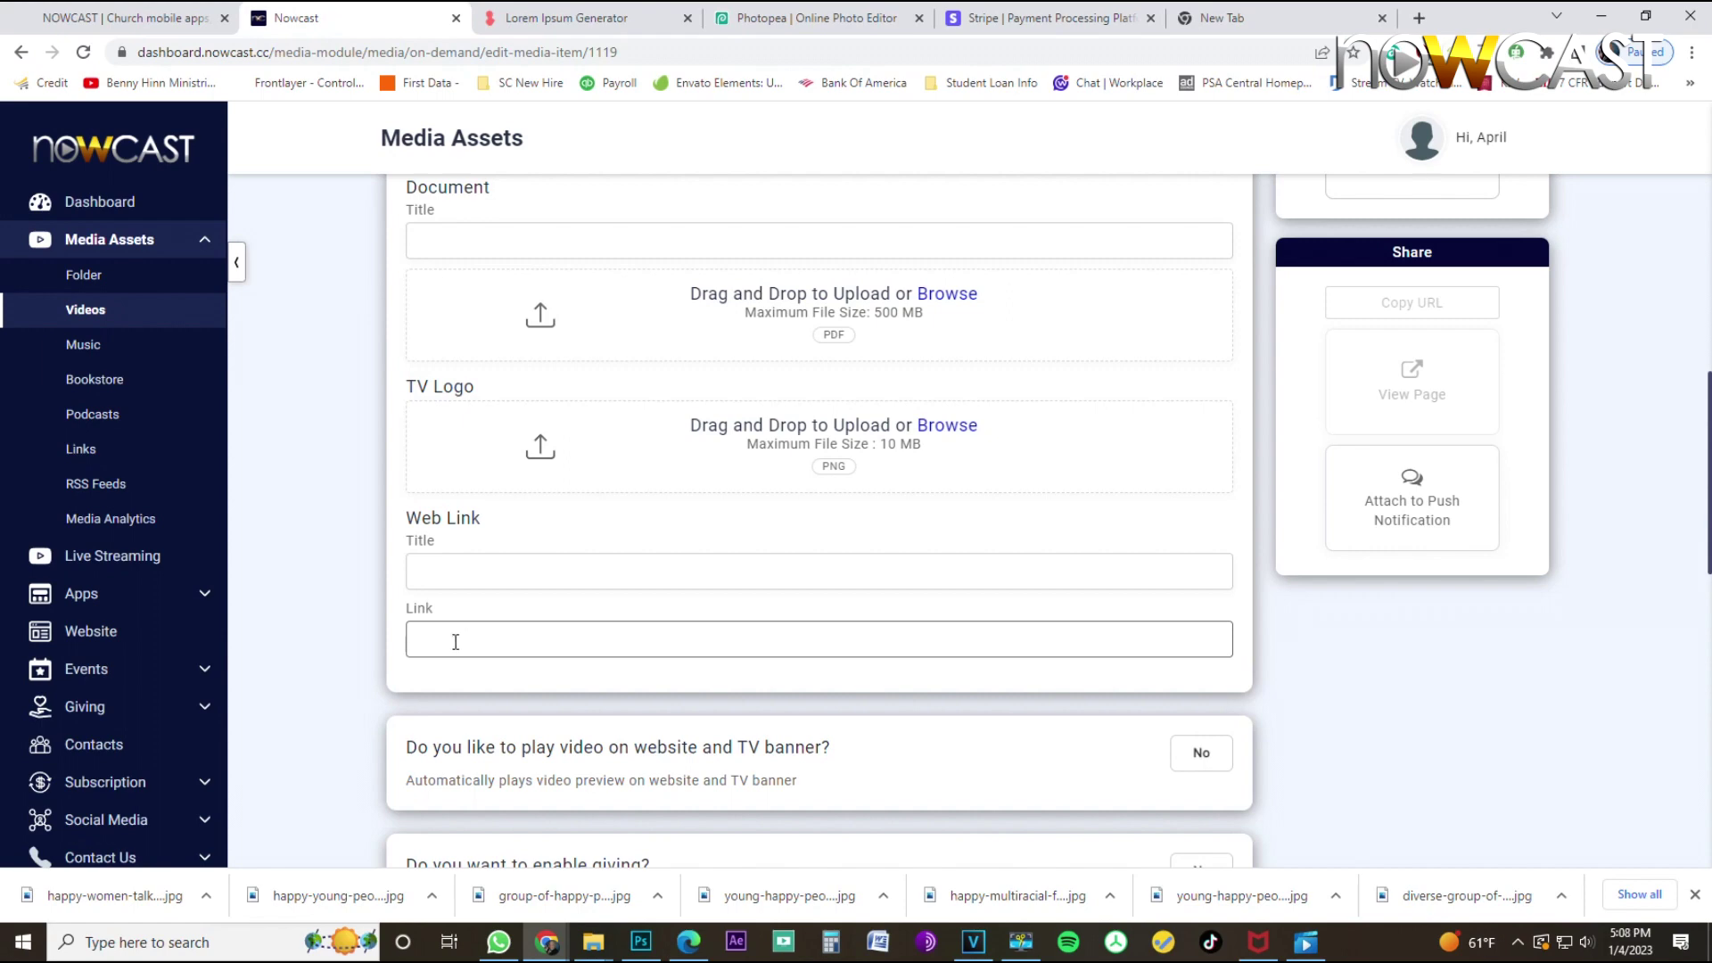
scroll(454, 642, "up", 4)
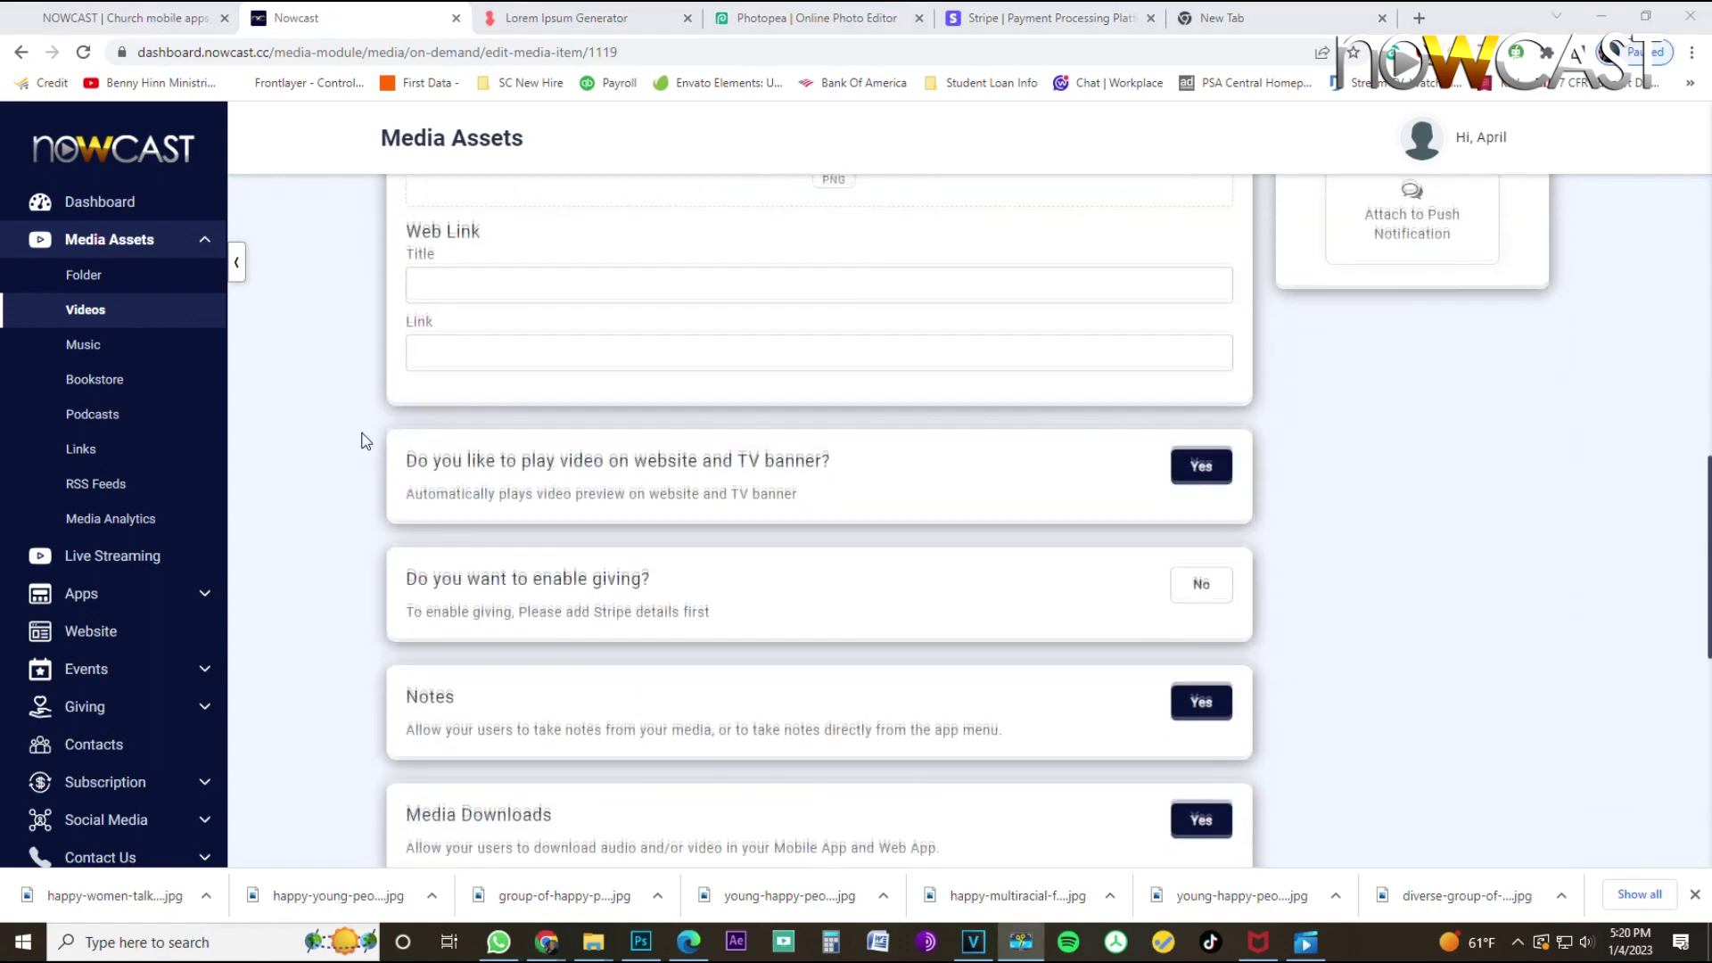
Move down to the Appearance section, then switch to the nowcast.cc TV app showcase tab.
scroll(361, 441, "down", 2)
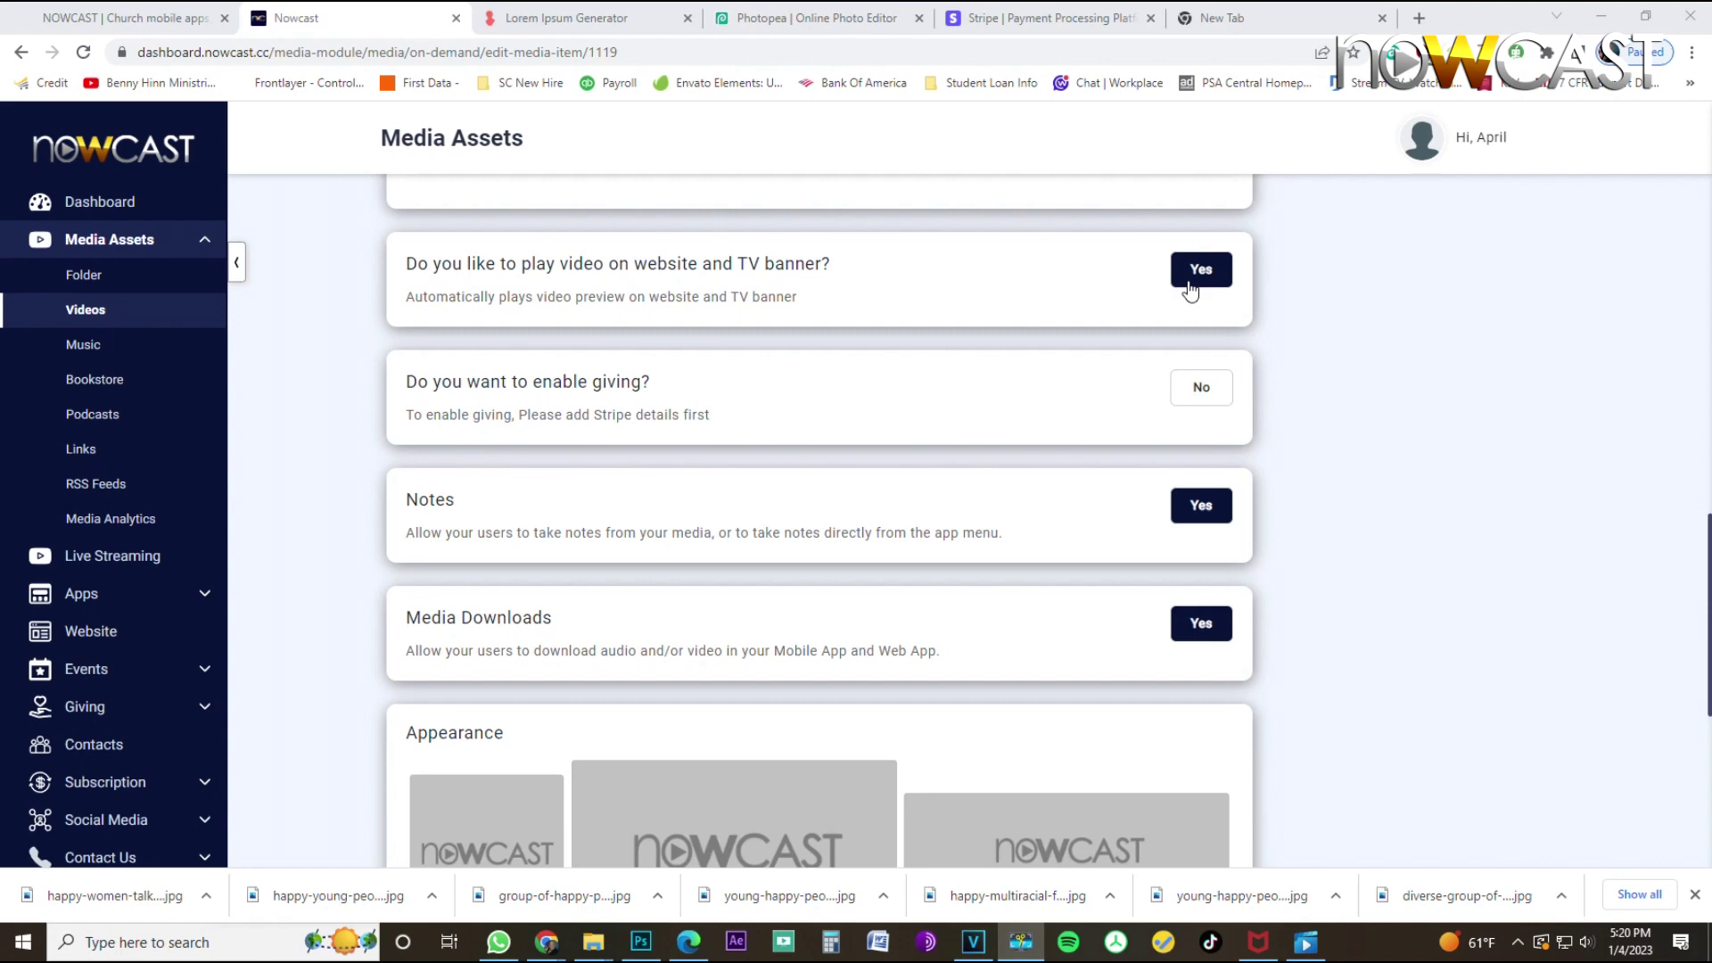
left_click(161, 19)
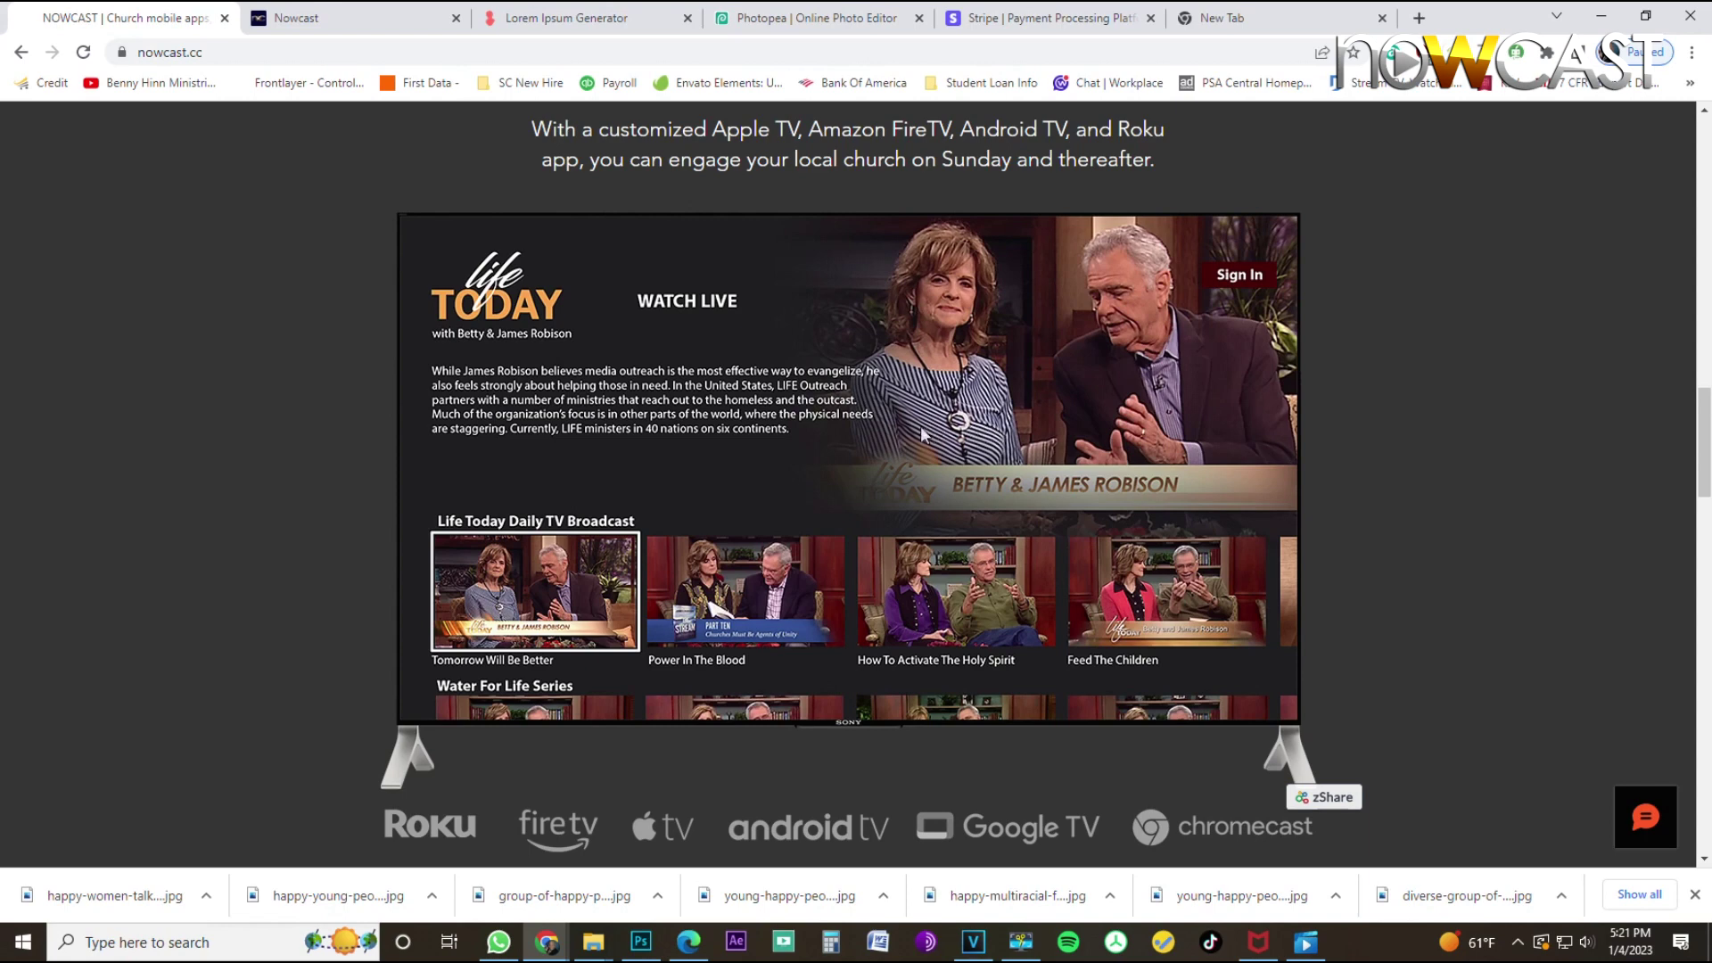
Back in the dashboard, switch the video's giving toggle to Yes, bringing up the Stripe Details prompt.
left_click(336, 21)
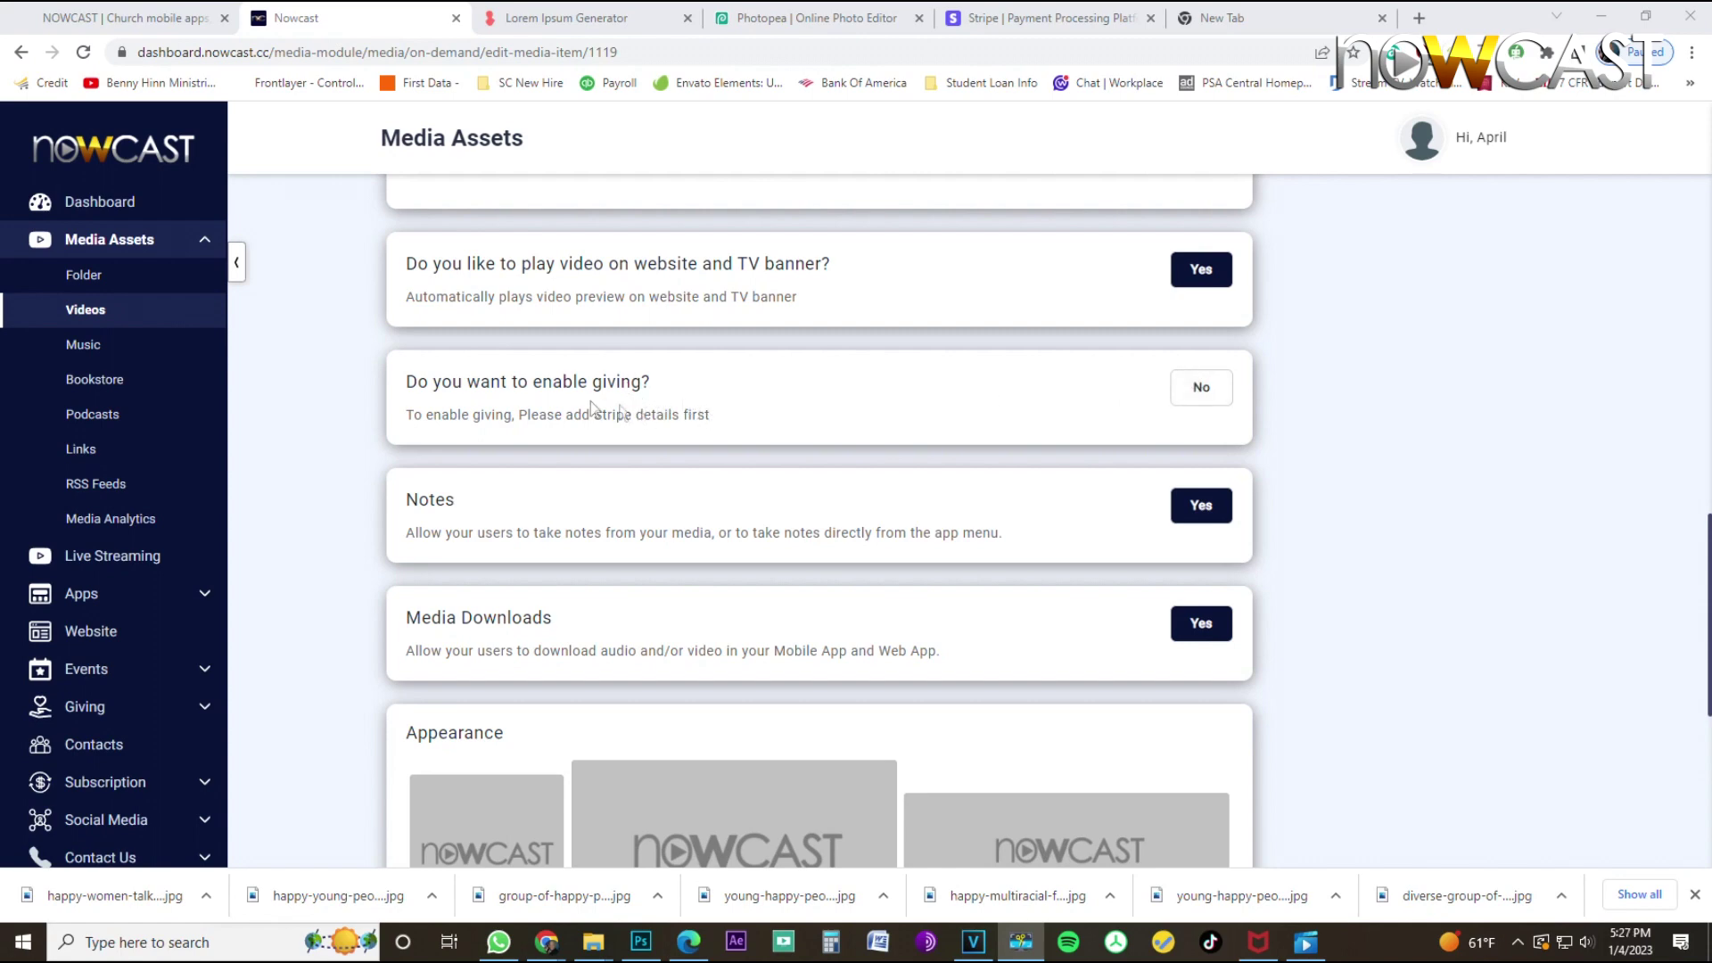
left_click(1211, 395)
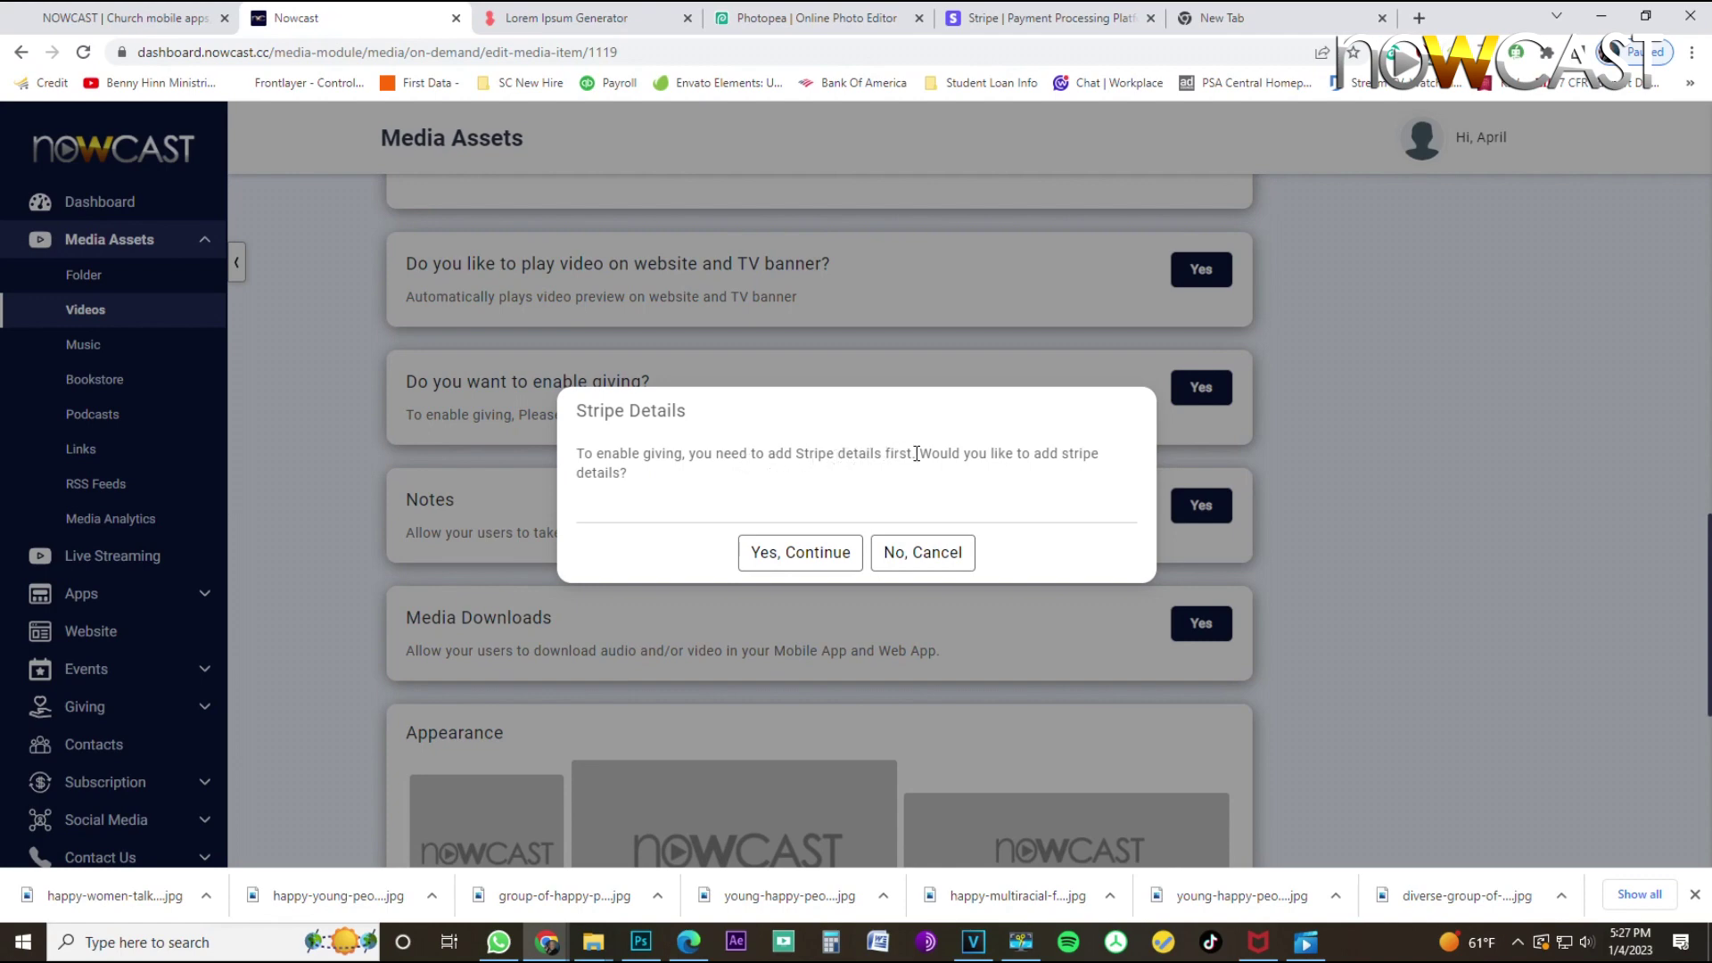
Choose 'No, Cancel' on the Stripe Details prompt so giving remains No.
left_click(929, 552)
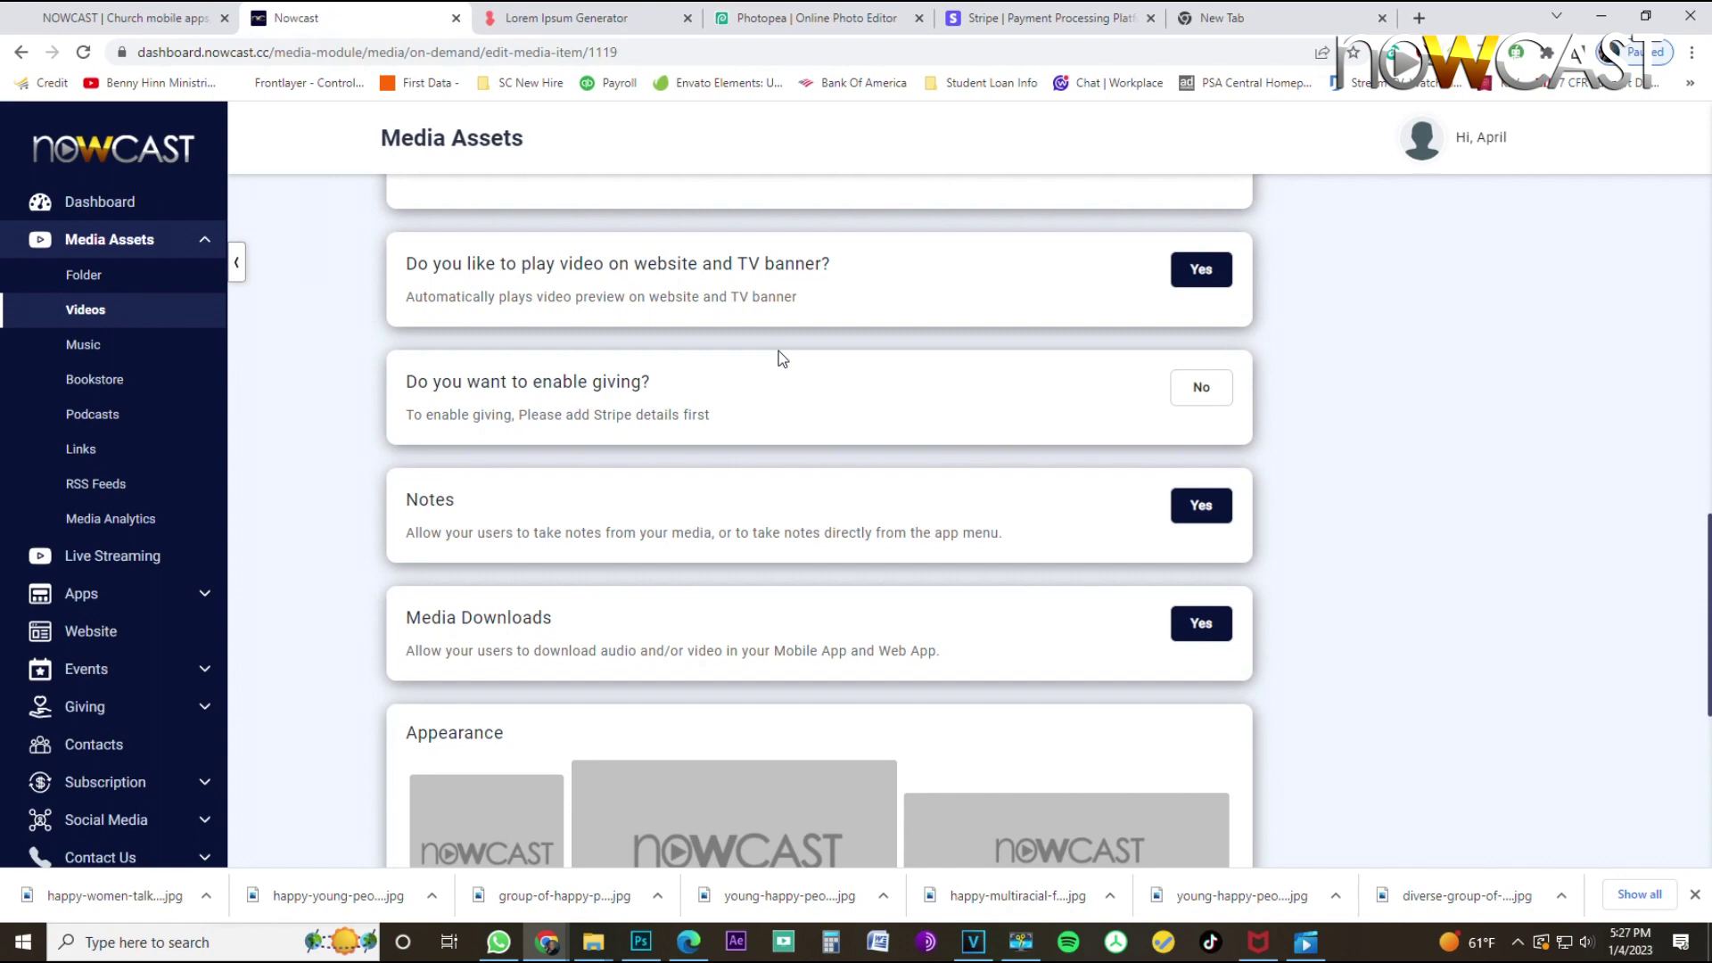
Open the Stripe dashboard's developer overview and select the publishable API key to copy.
left_click(1042, 19)
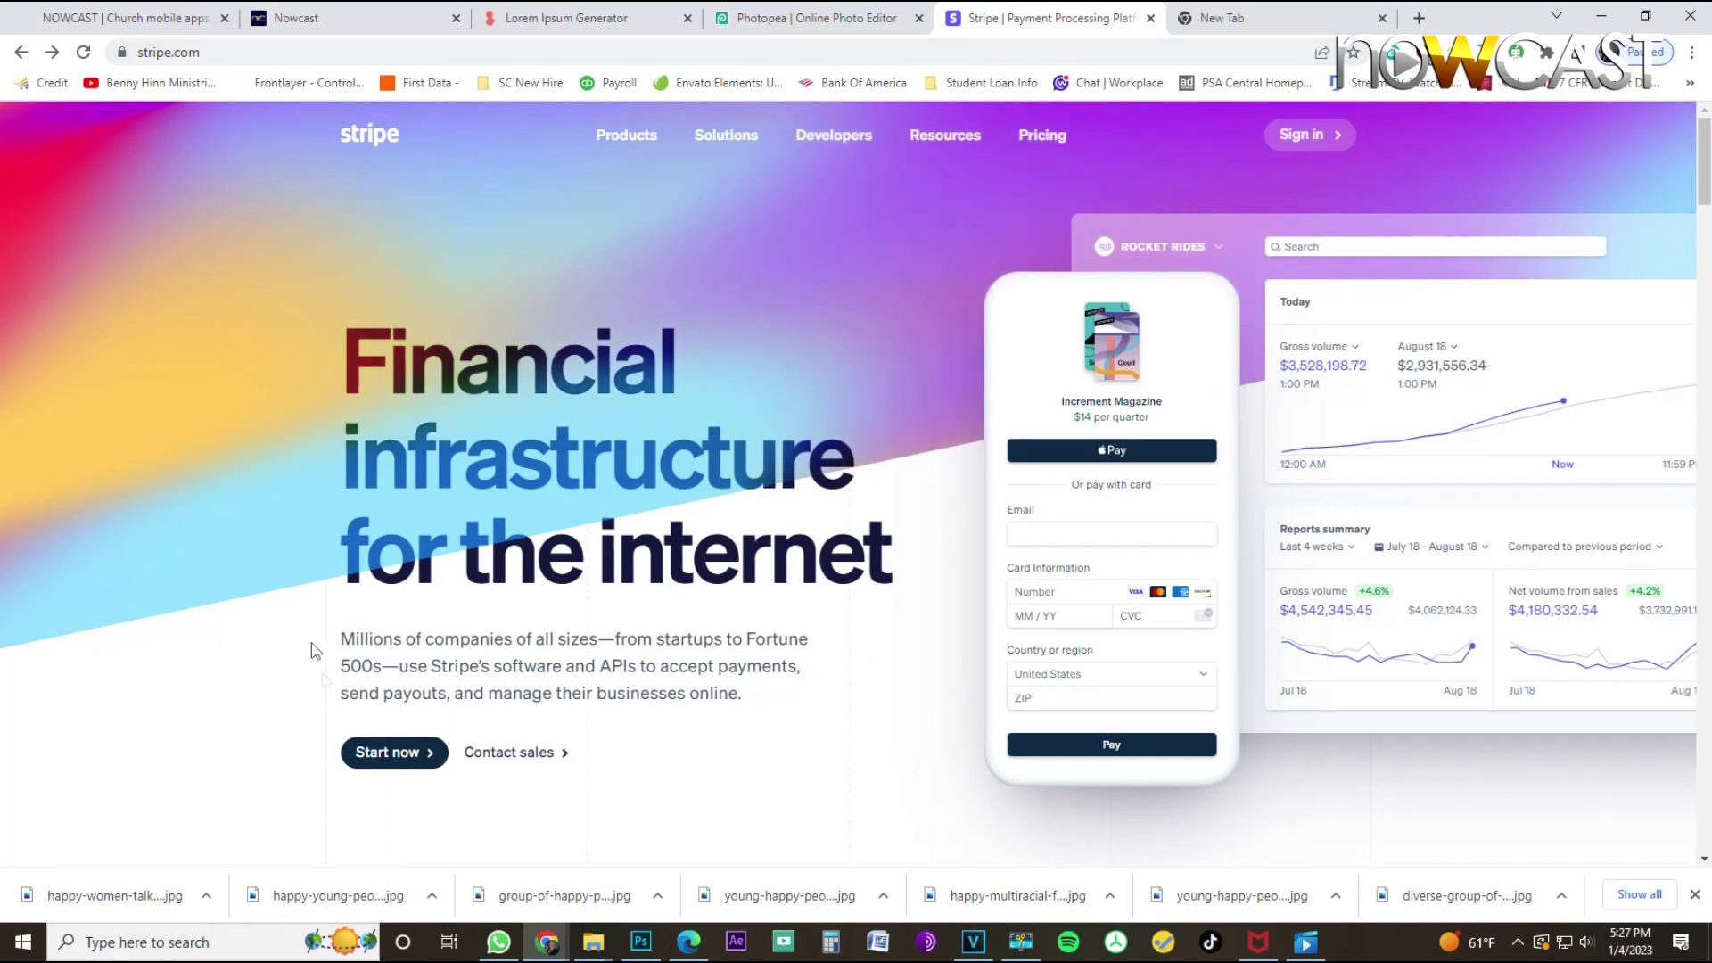
left_click(386, 756)
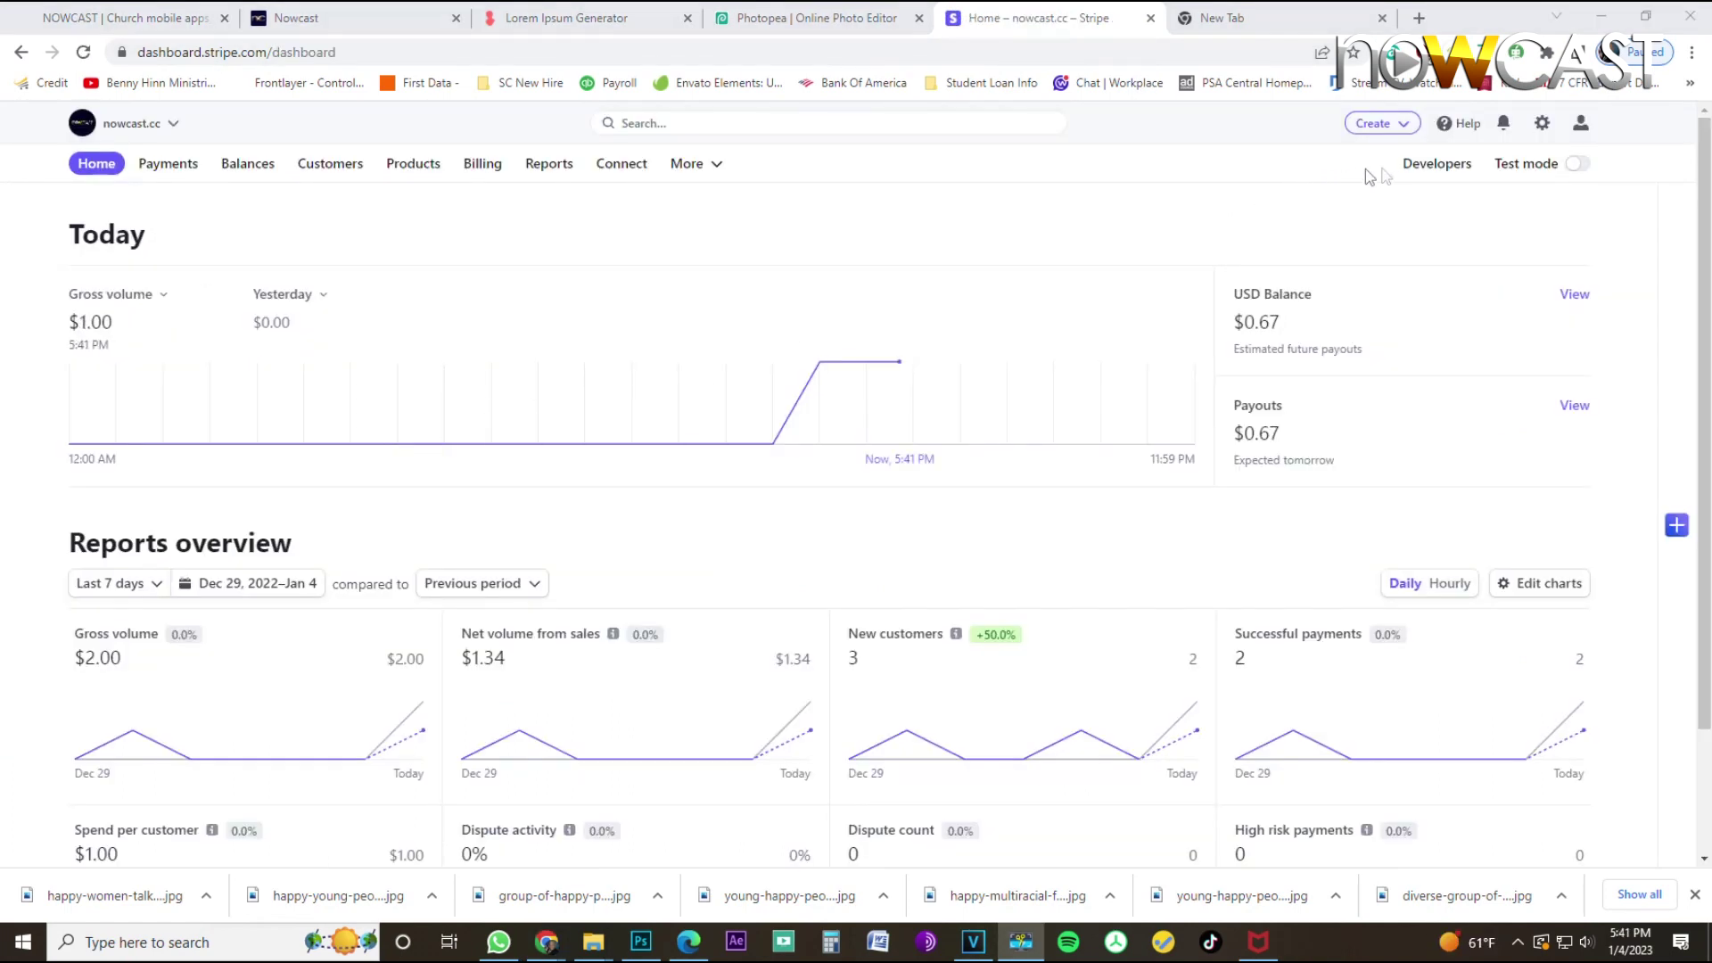
left_click(1424, 169)
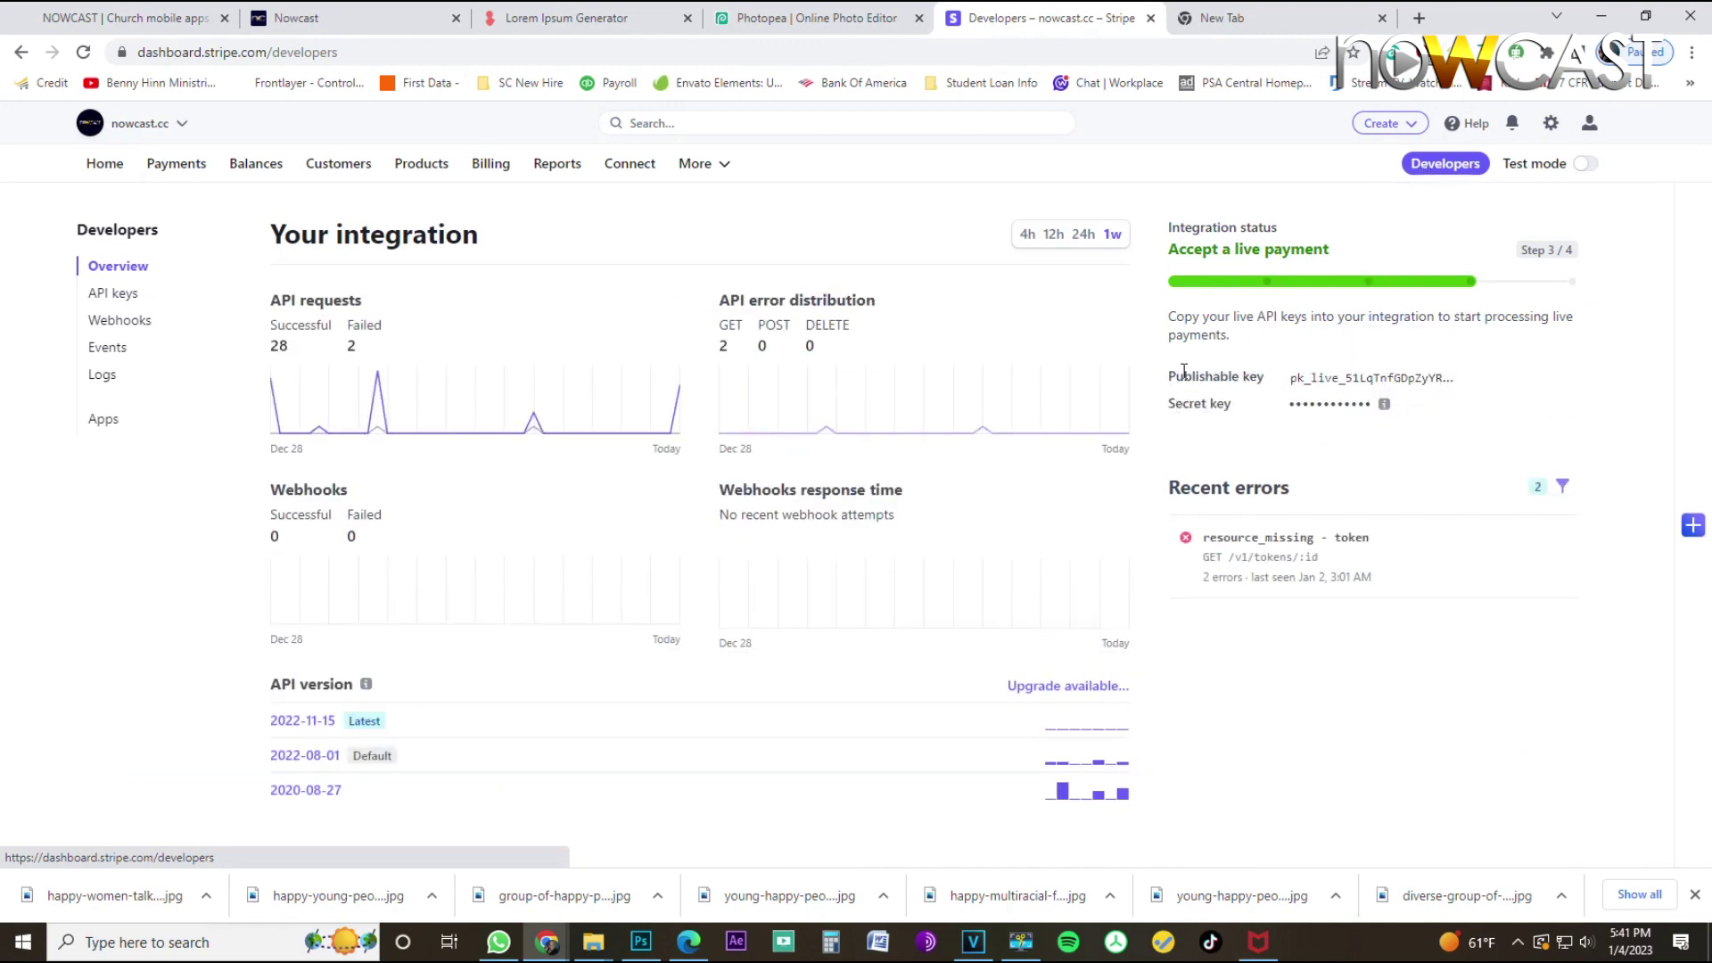
mouse_move(1220, 376)
left_mouse_down()
mouse_move(1175, 378)
mouse_move(1227, 401)
left_mouse_up()
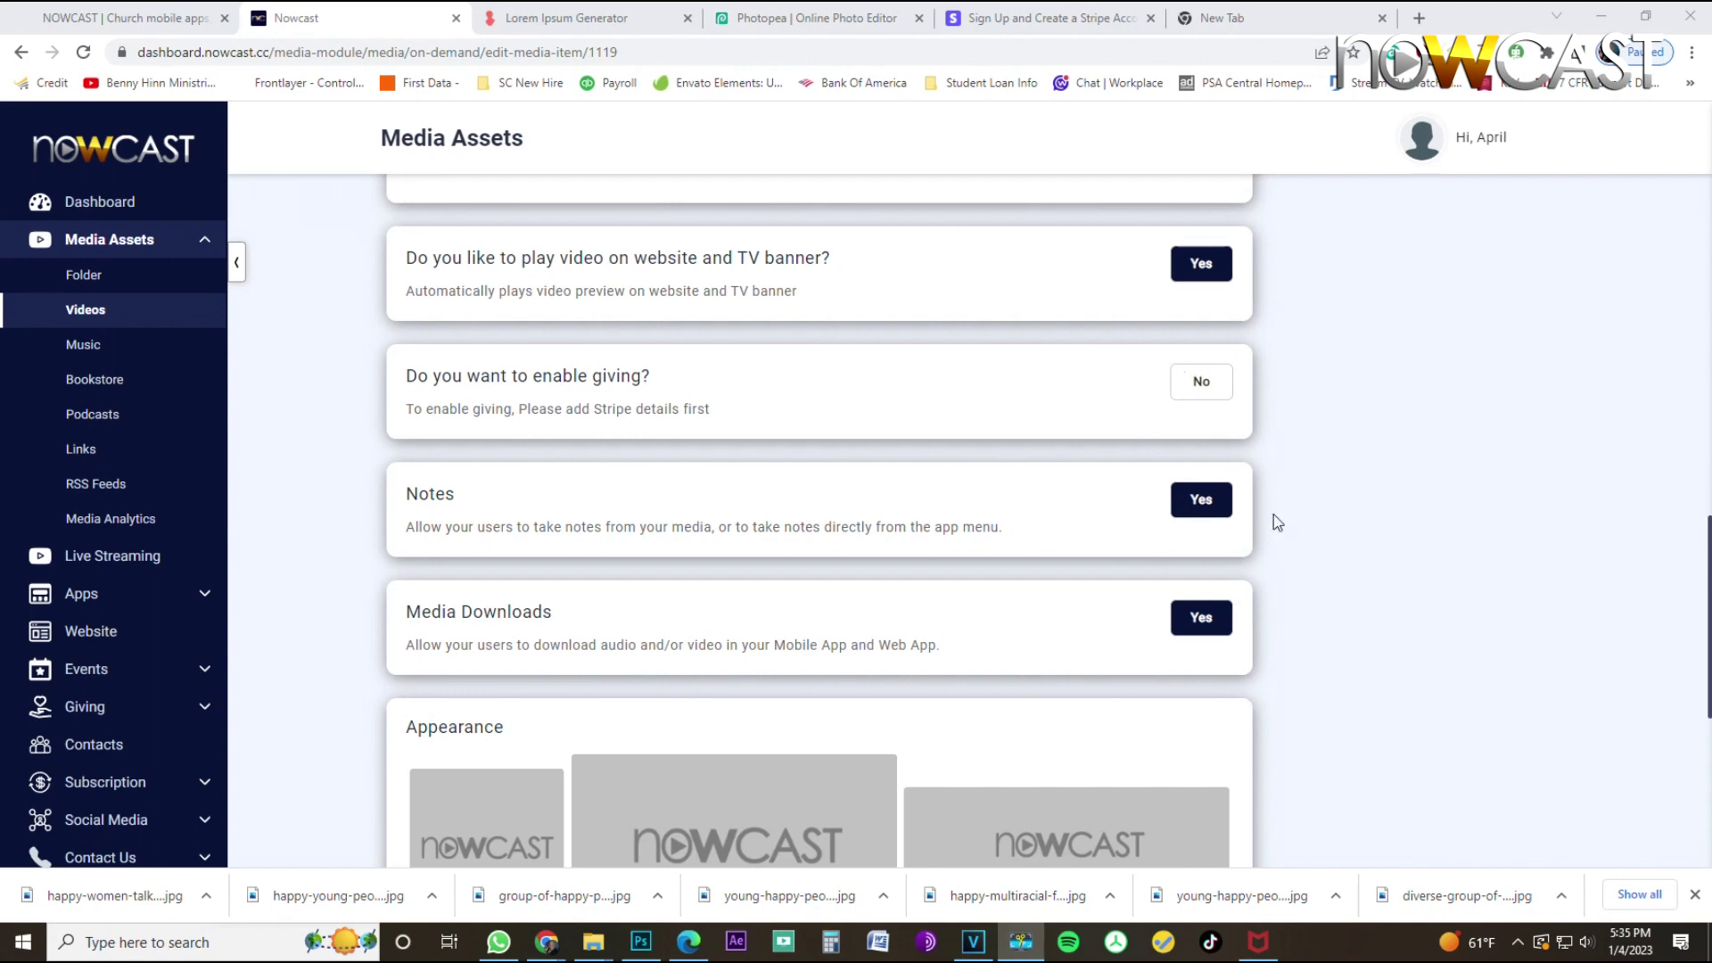
Turn giving on, paste the Stripe publishable and secret keys, save them, and return to Videos.
left_click(1201, 384)
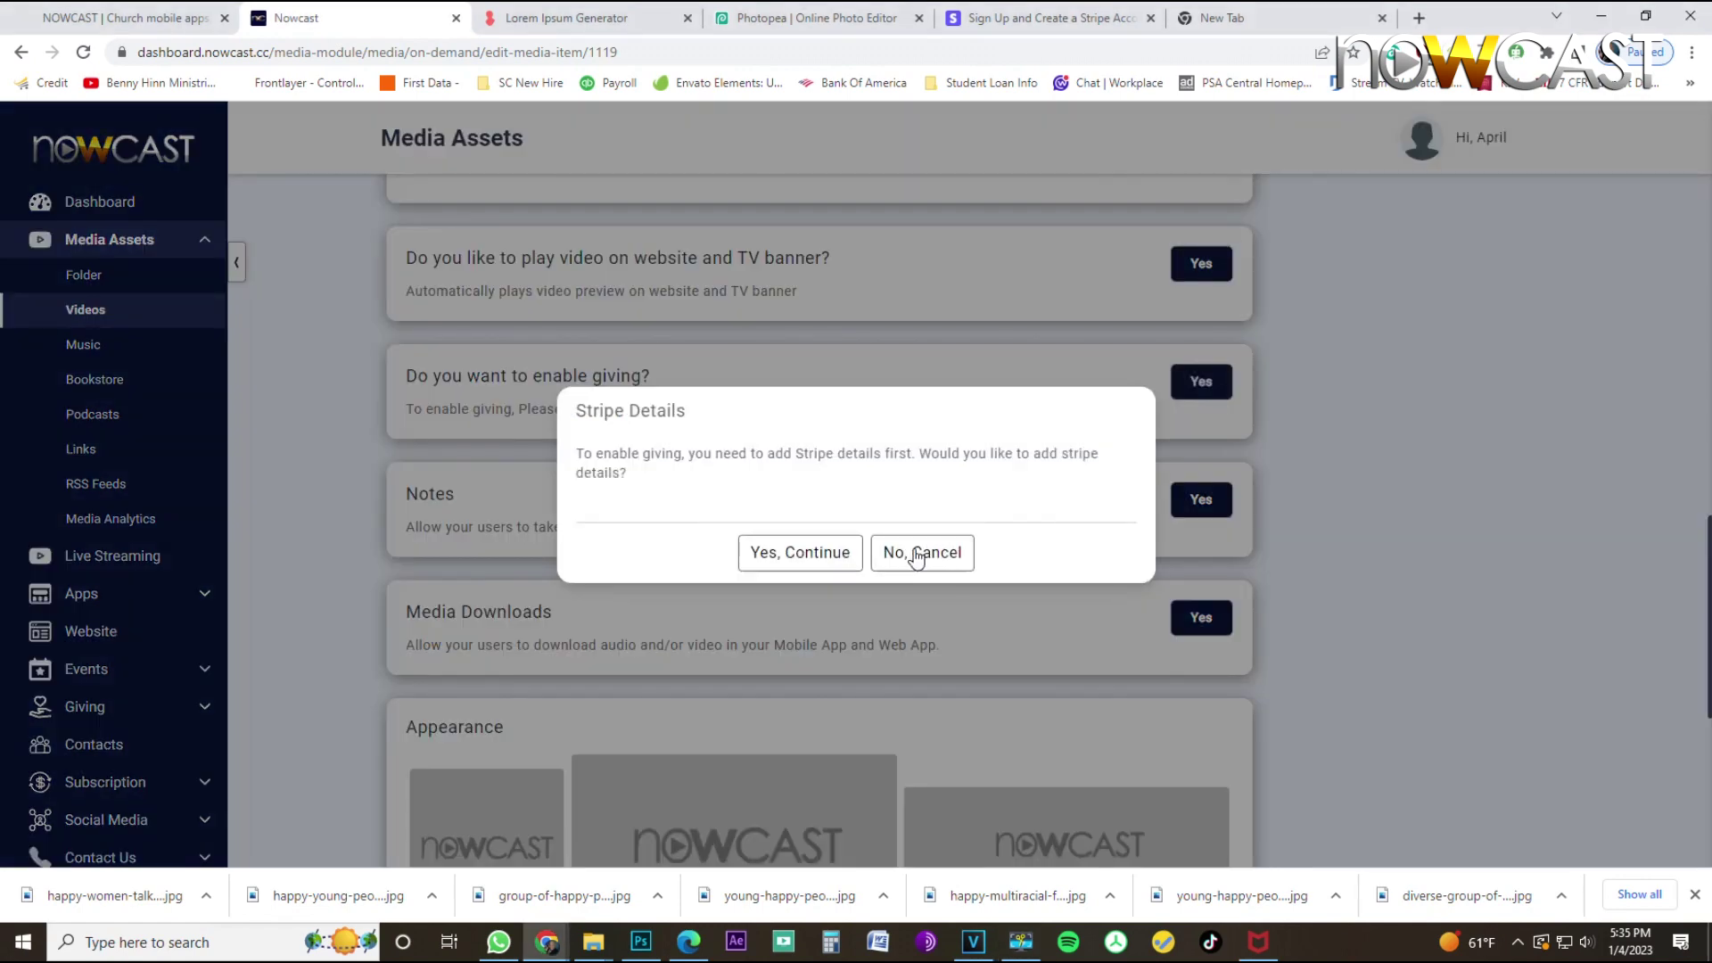
left_click(799, 552)
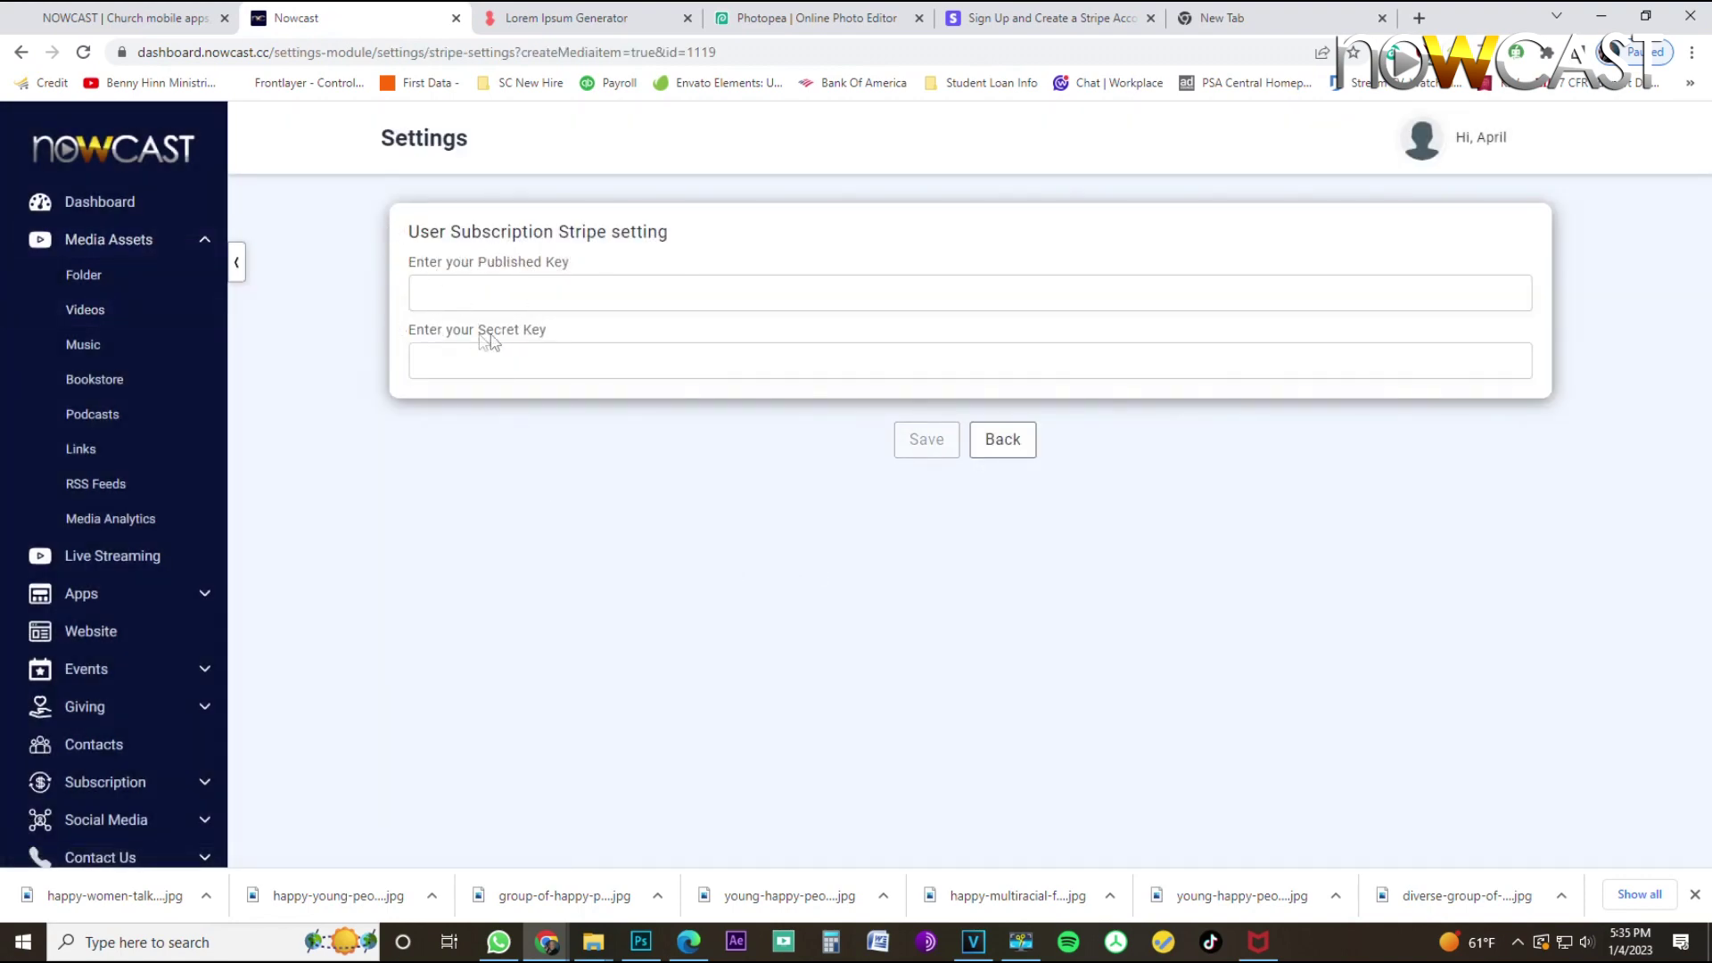
left_click(553, 287)
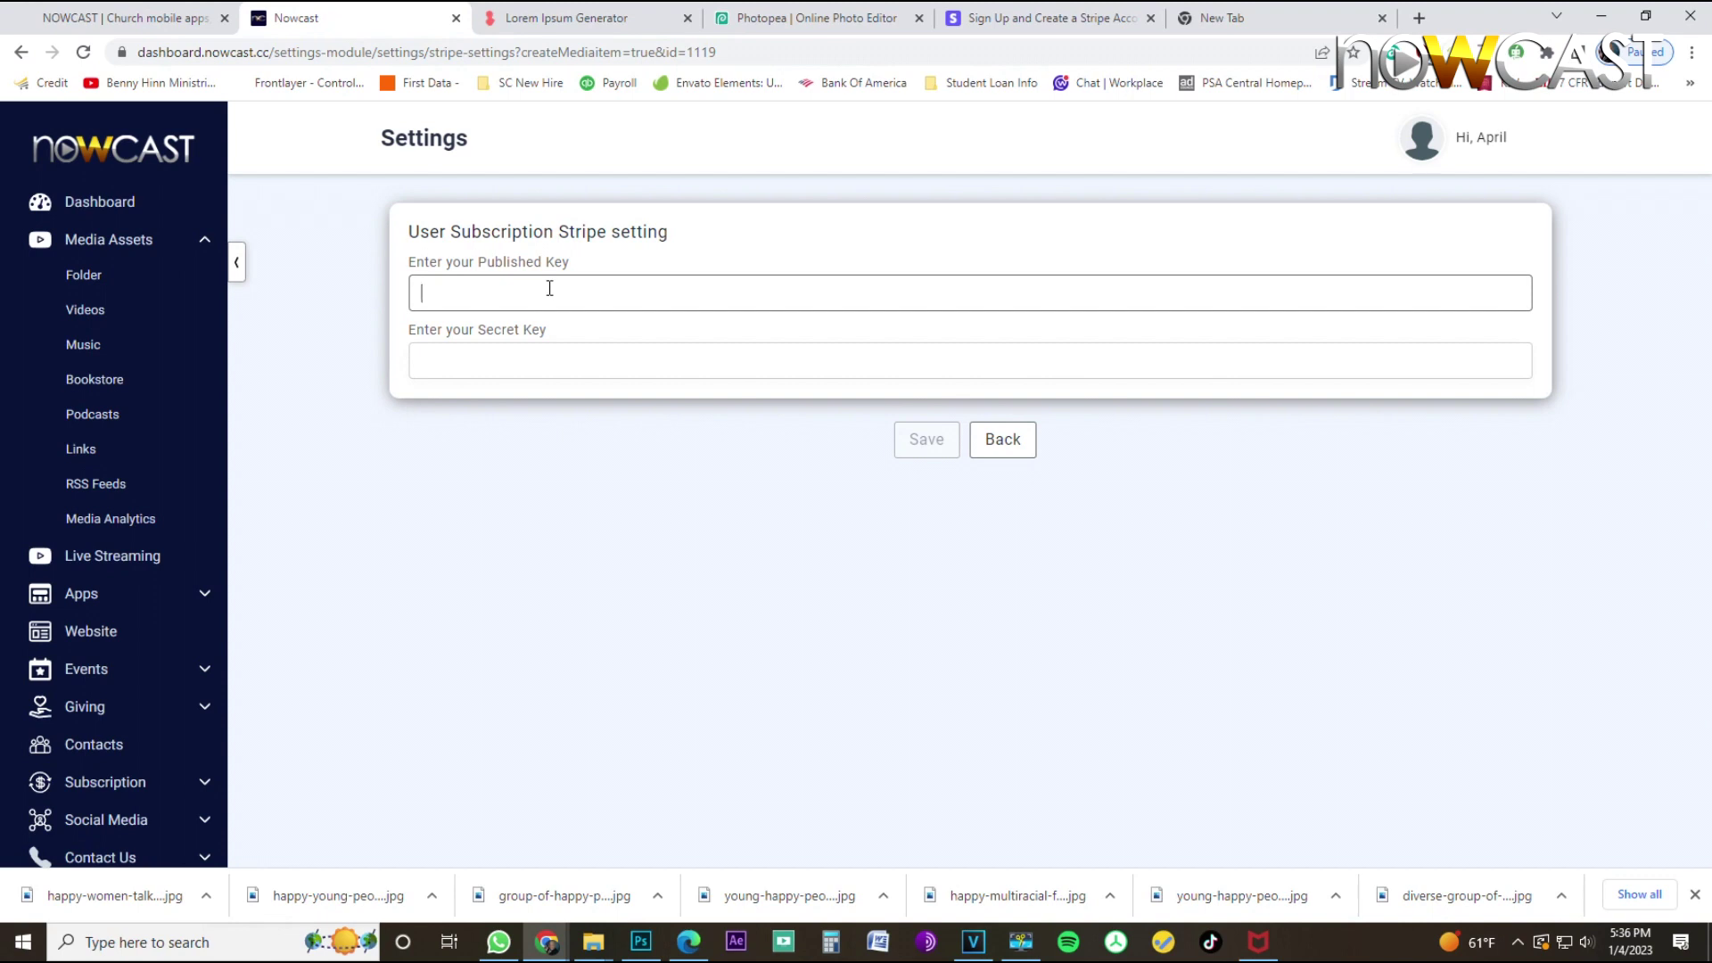
left_click_drag(496, 264, 554, 316)
double_click(496, 331)
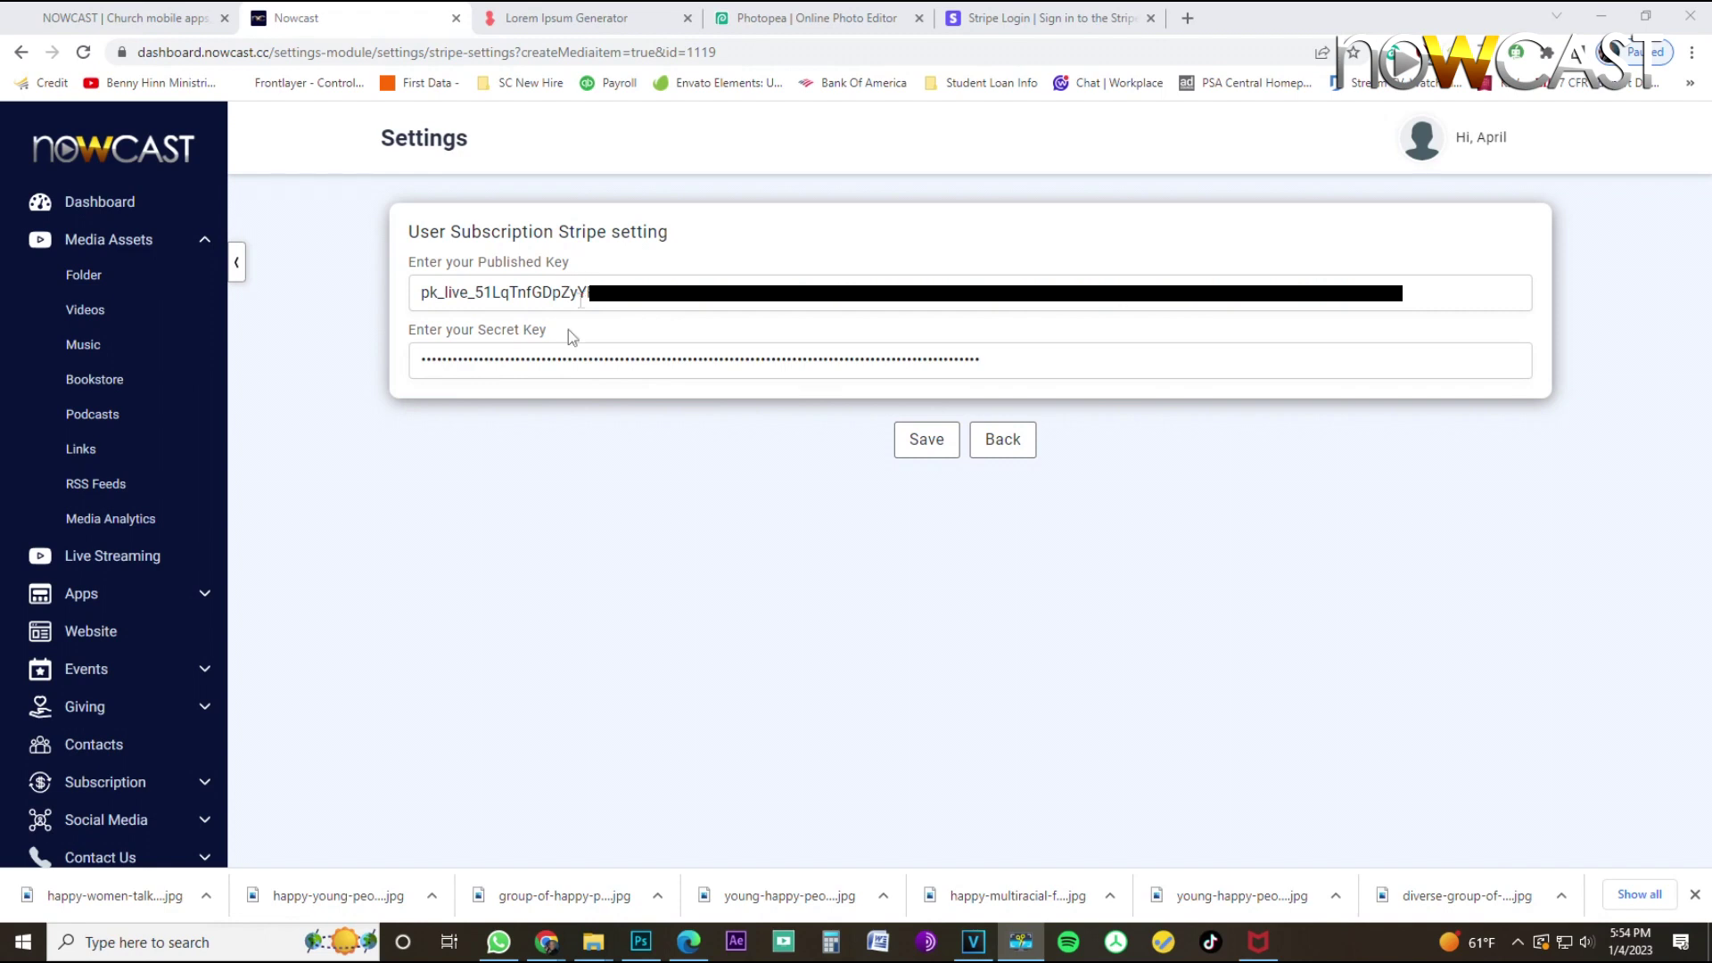
left_click(918, 450)
left_click(111, 308)
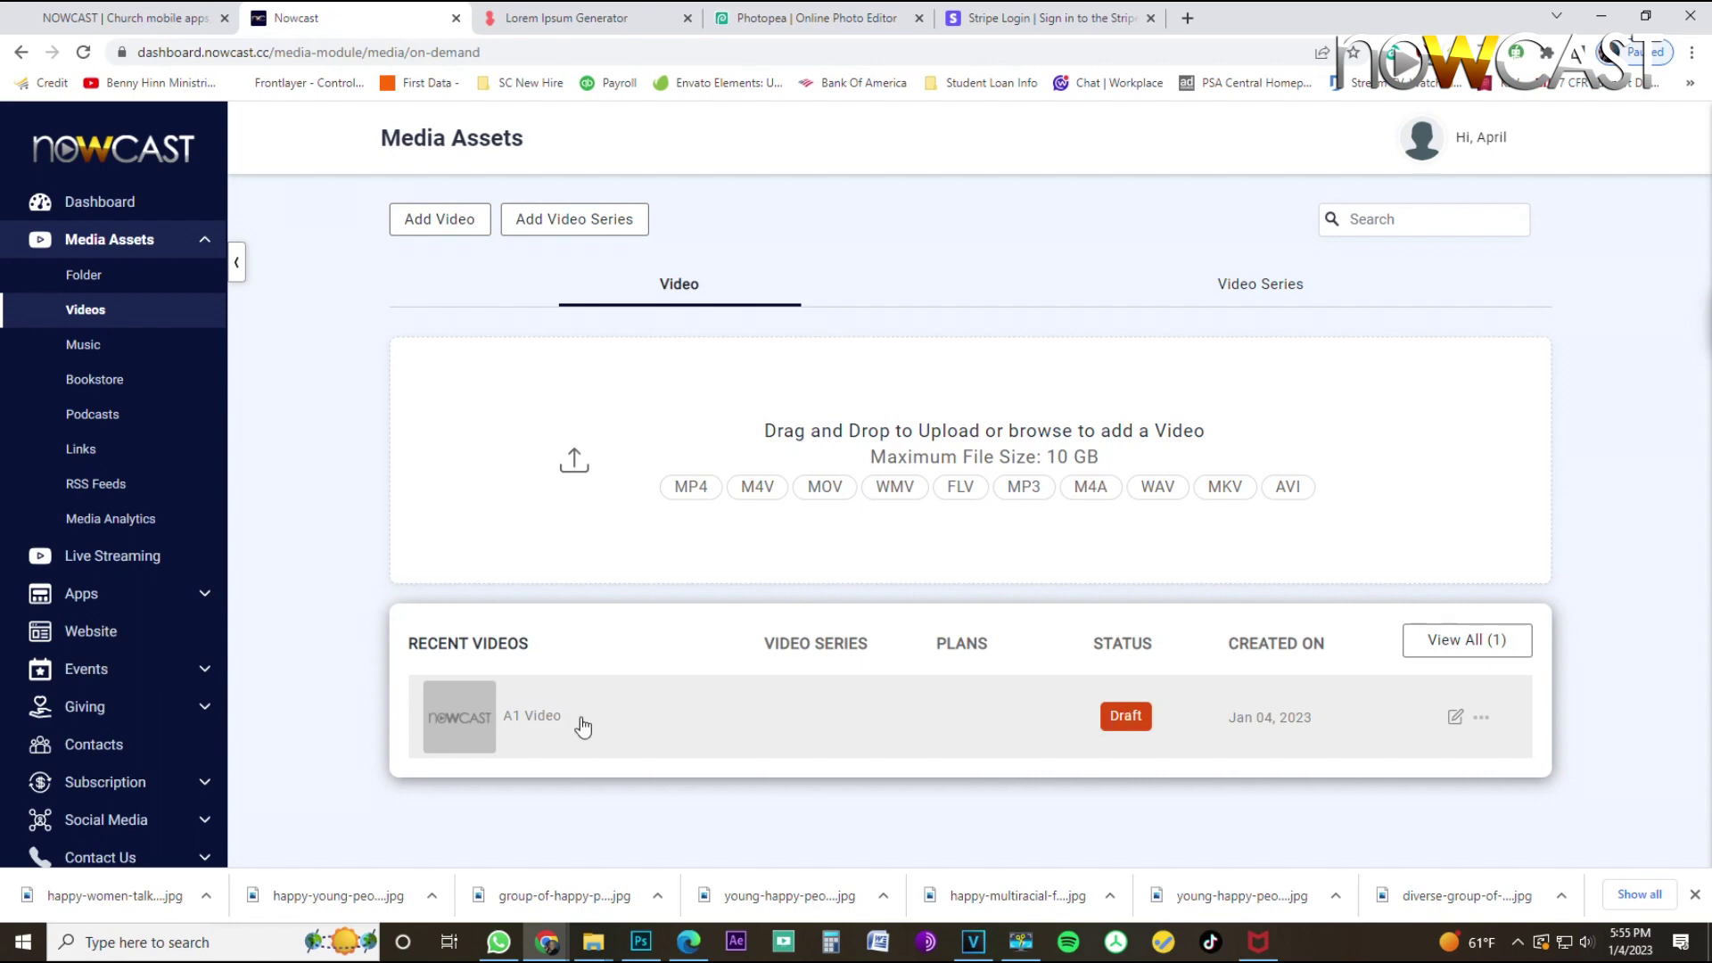
Open A1 Video from Recent Videos and scroll down to its option cards and Appearance section.
left_click(556, 727)
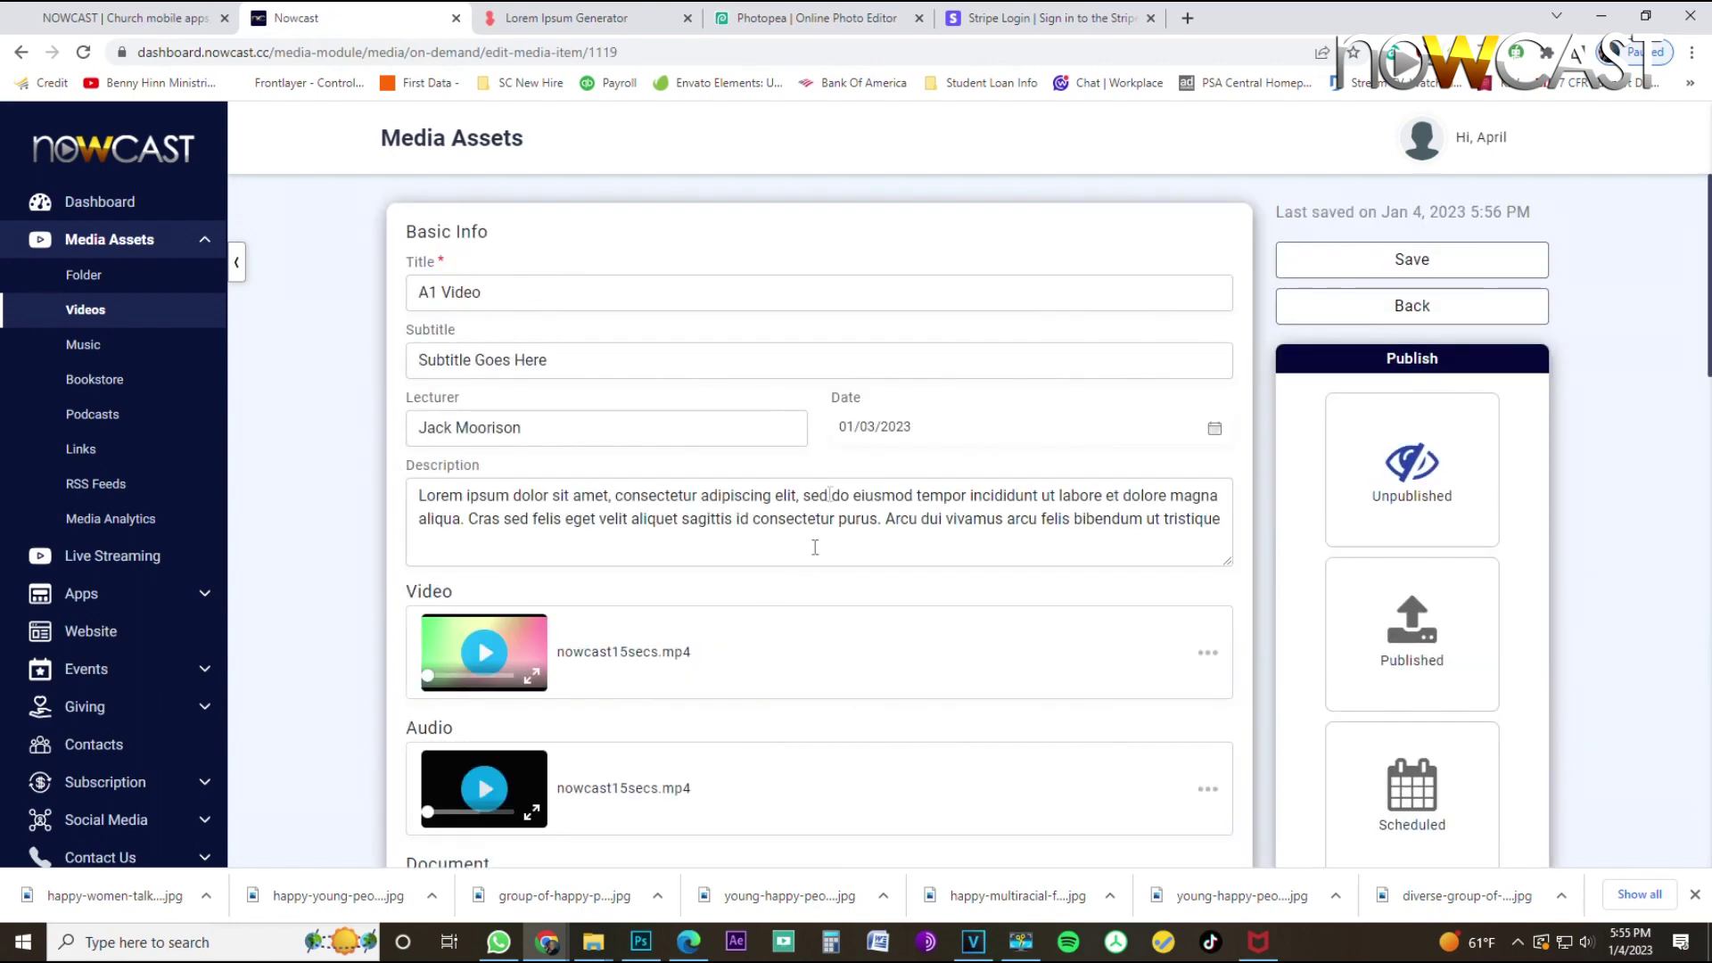
scroll(813, 431, "down", 2)
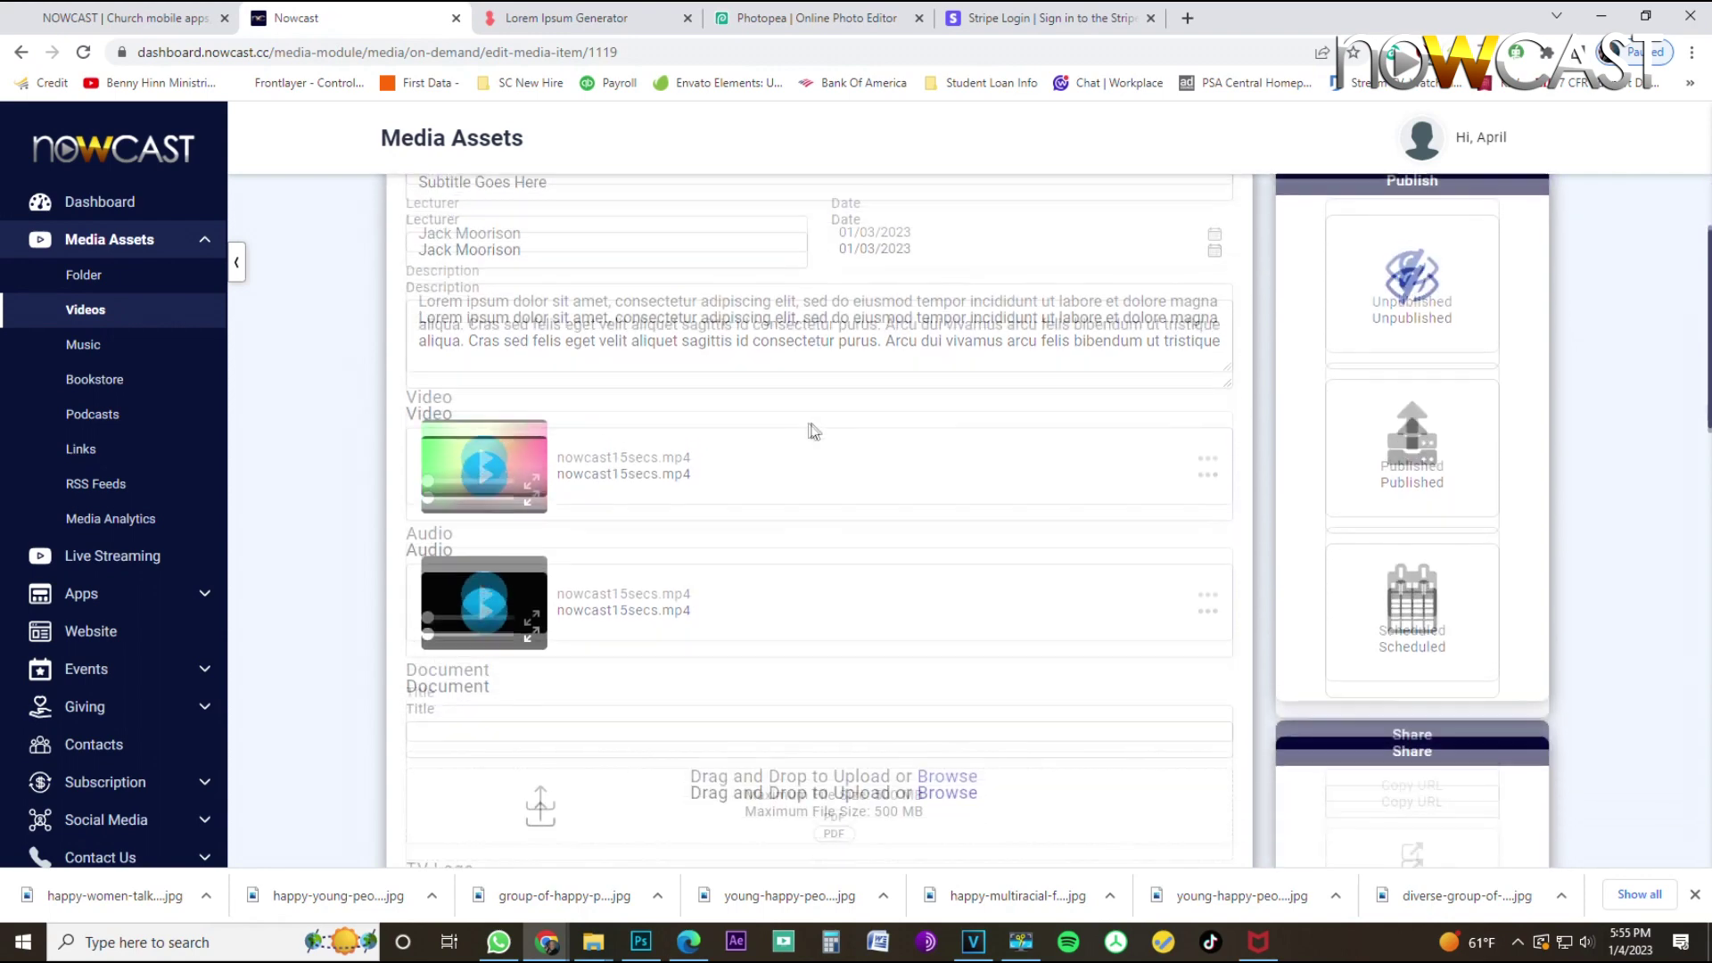
scroll(814, 431, "down", 10)
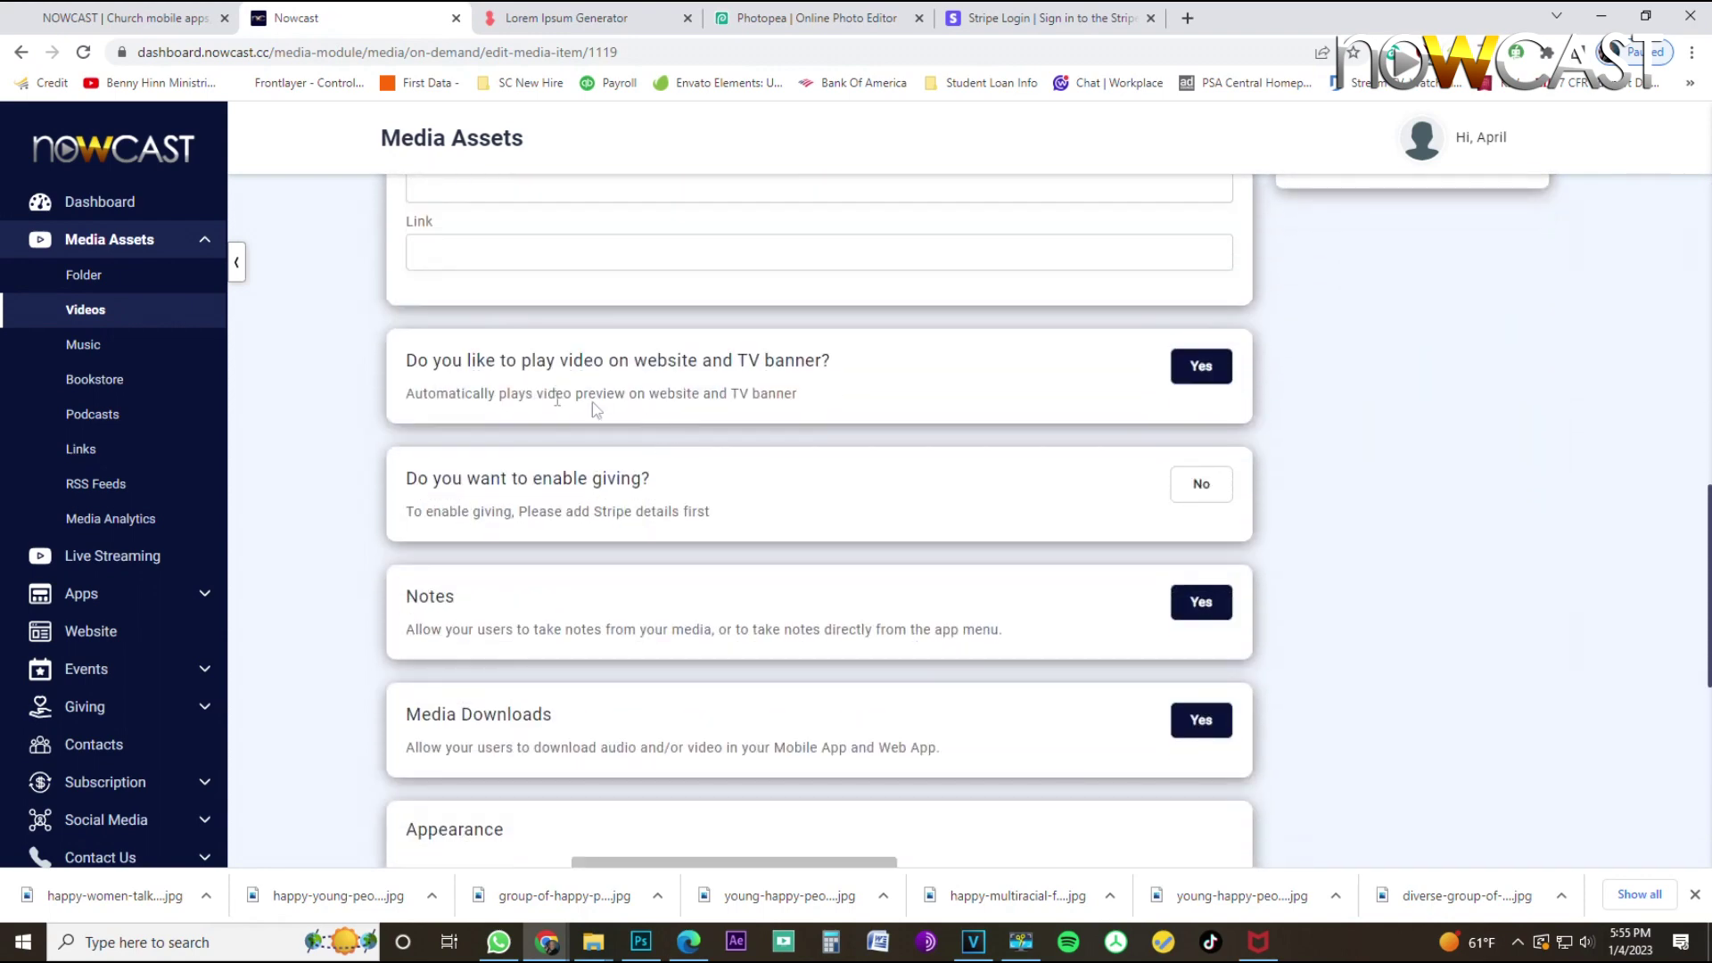
scroll(419, 388, "down", 1)
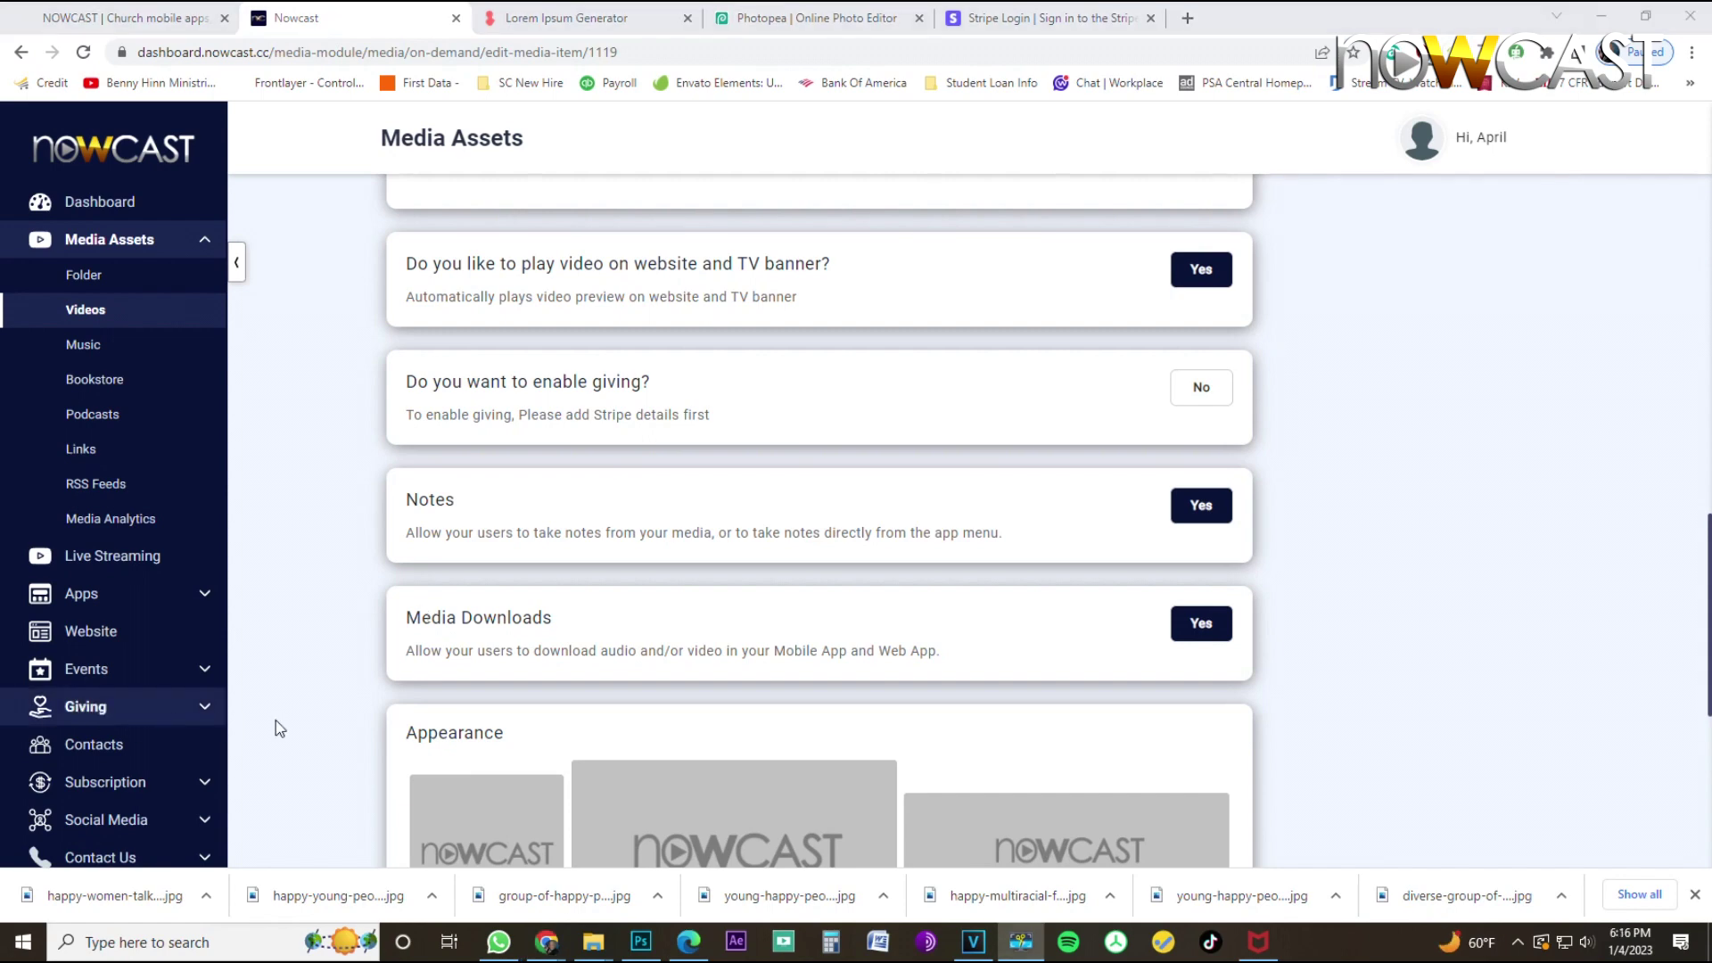
scroll(613, 706, "down", 1)
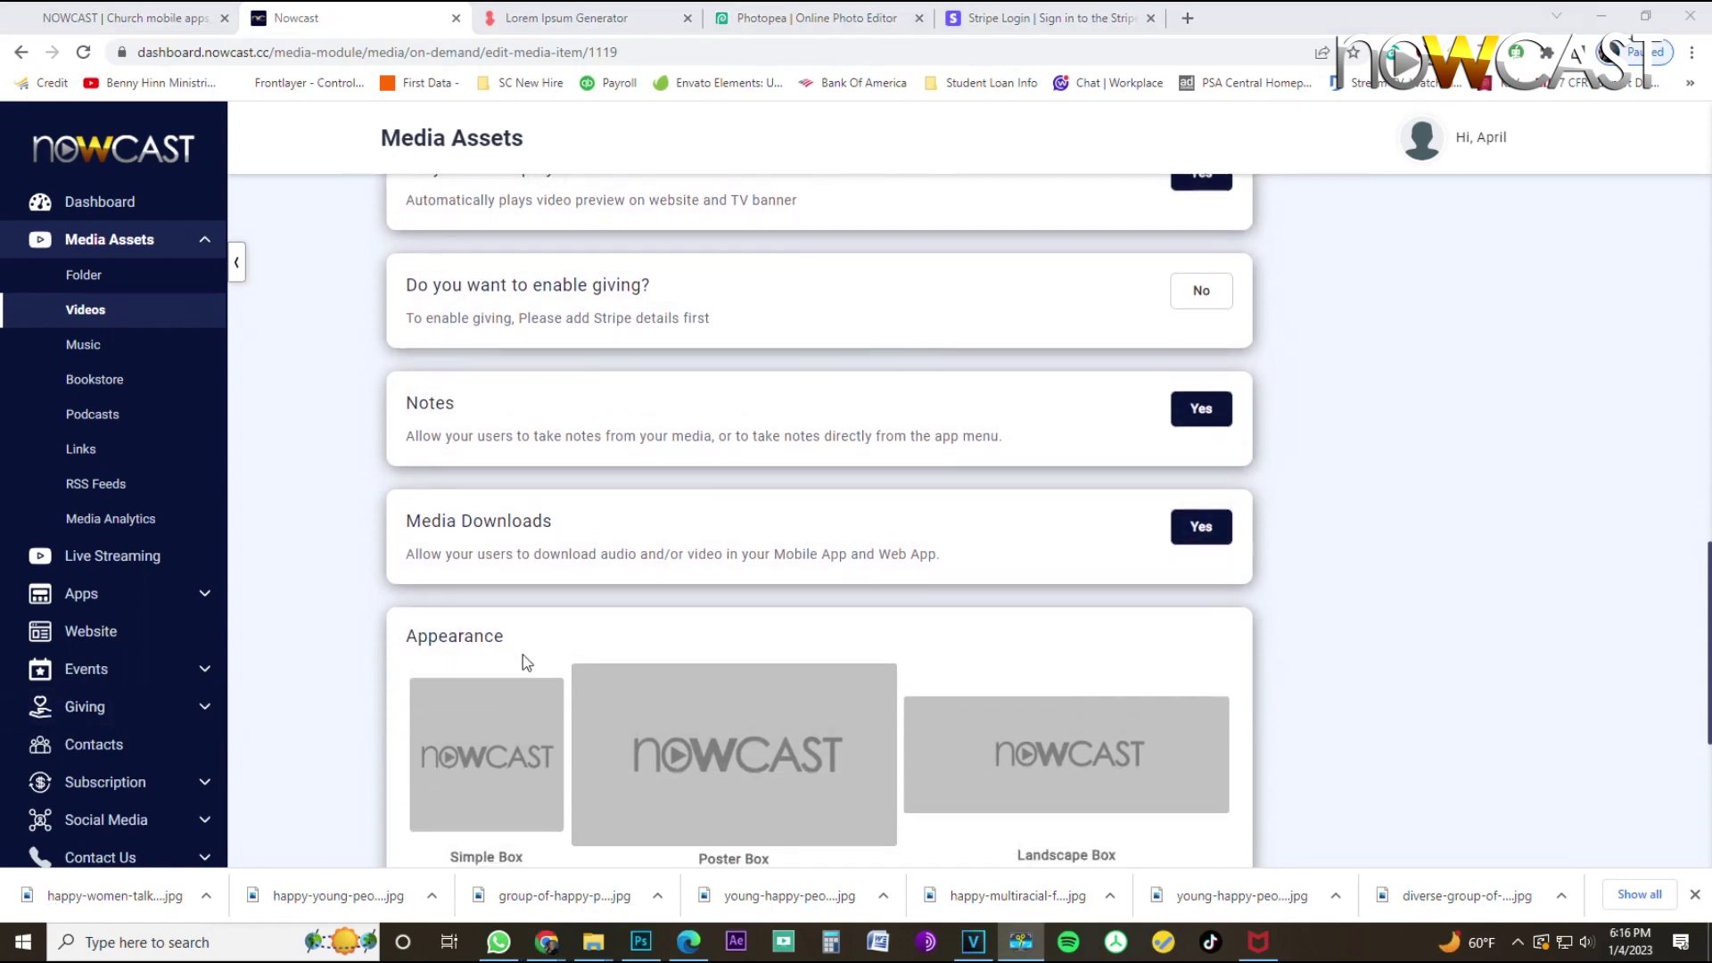
scroll(521, 662, "down", 1)
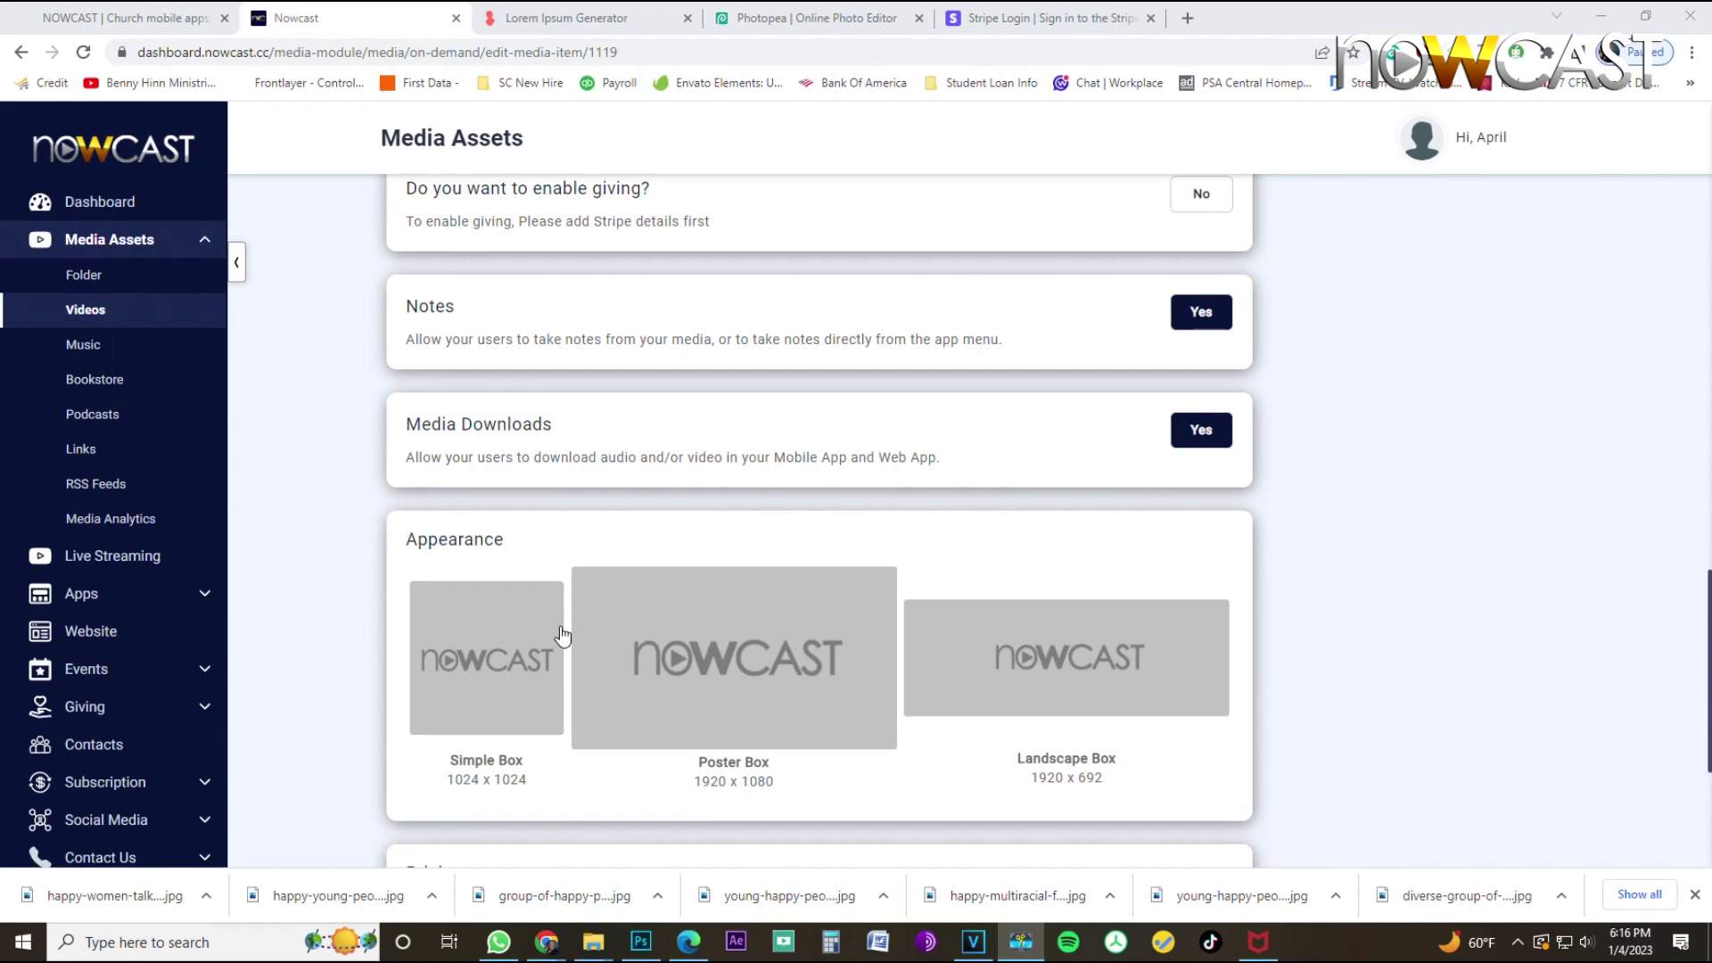
scroll(630, 576, "up", 10)
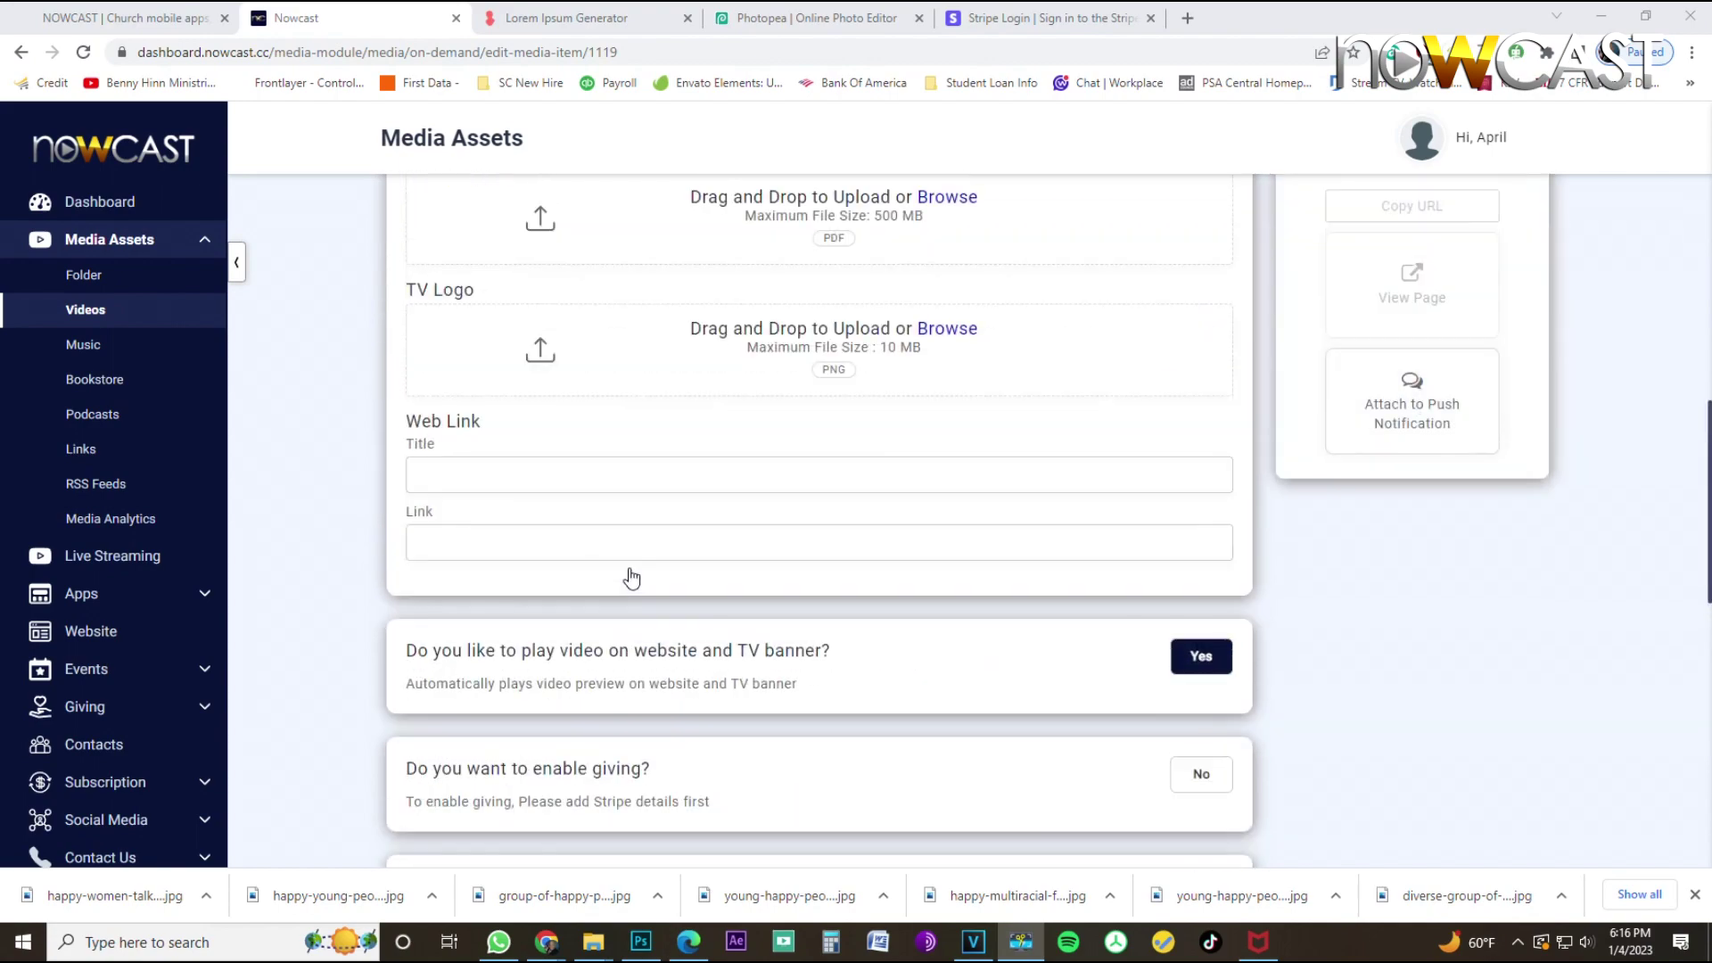
scroll(656, 591, "down", 10)
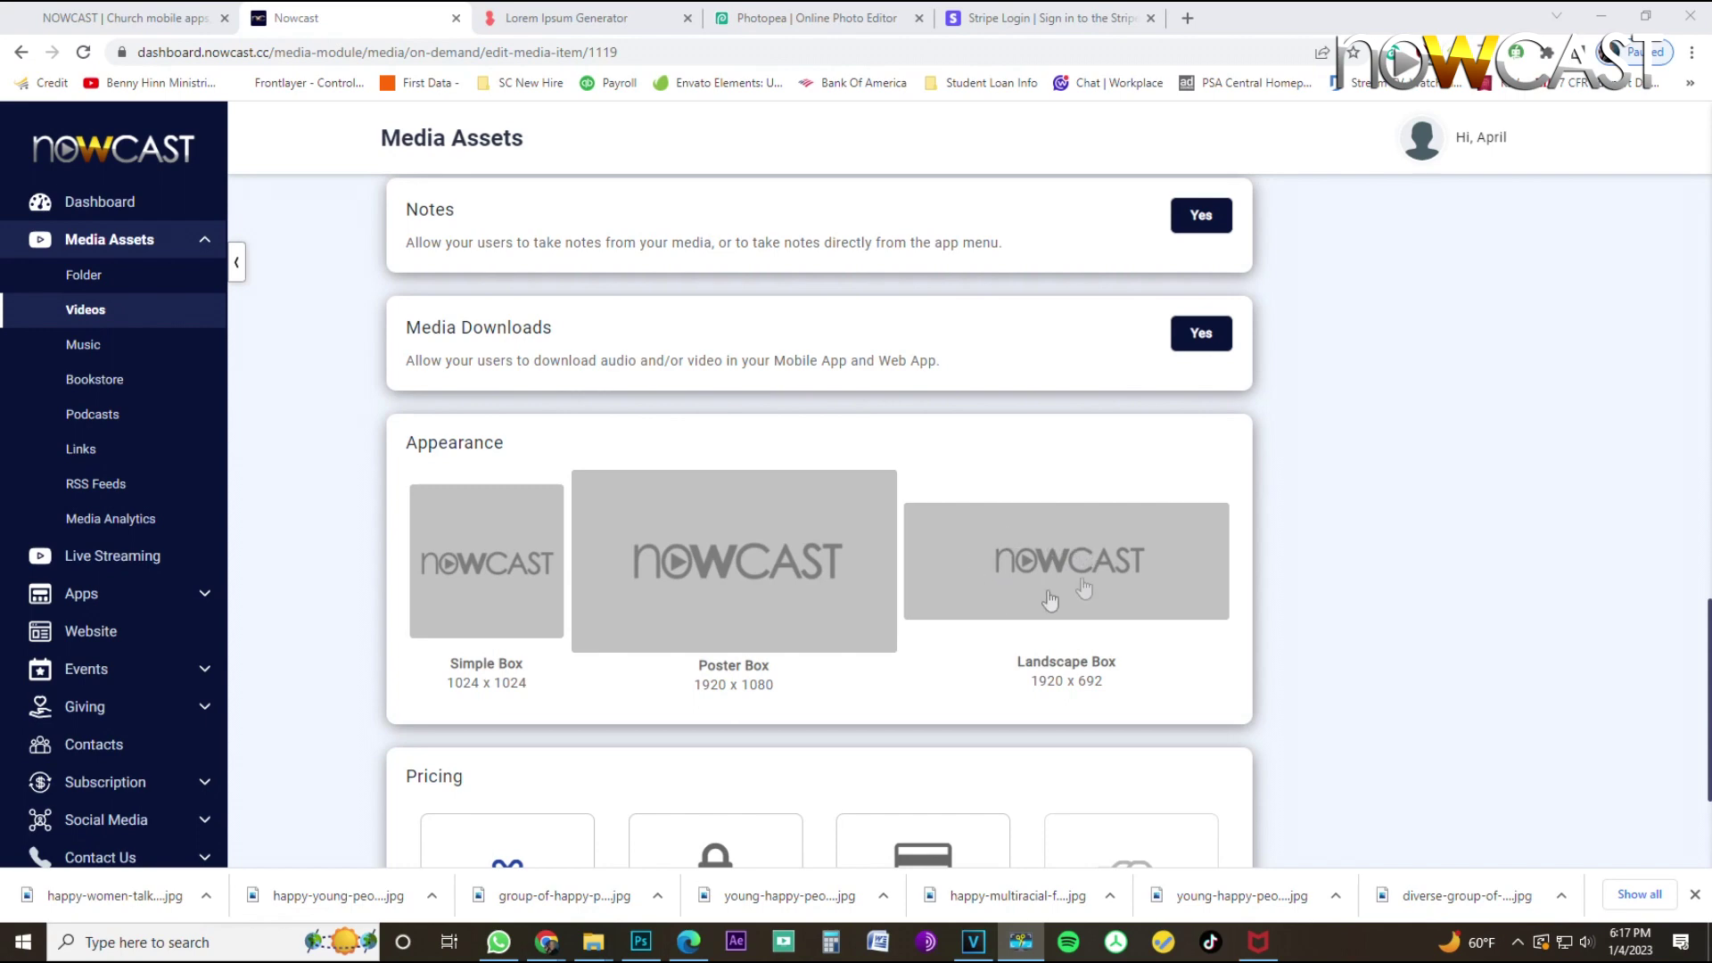
Switch to the Photopea tab and select its web address.
left_click(826, 24)
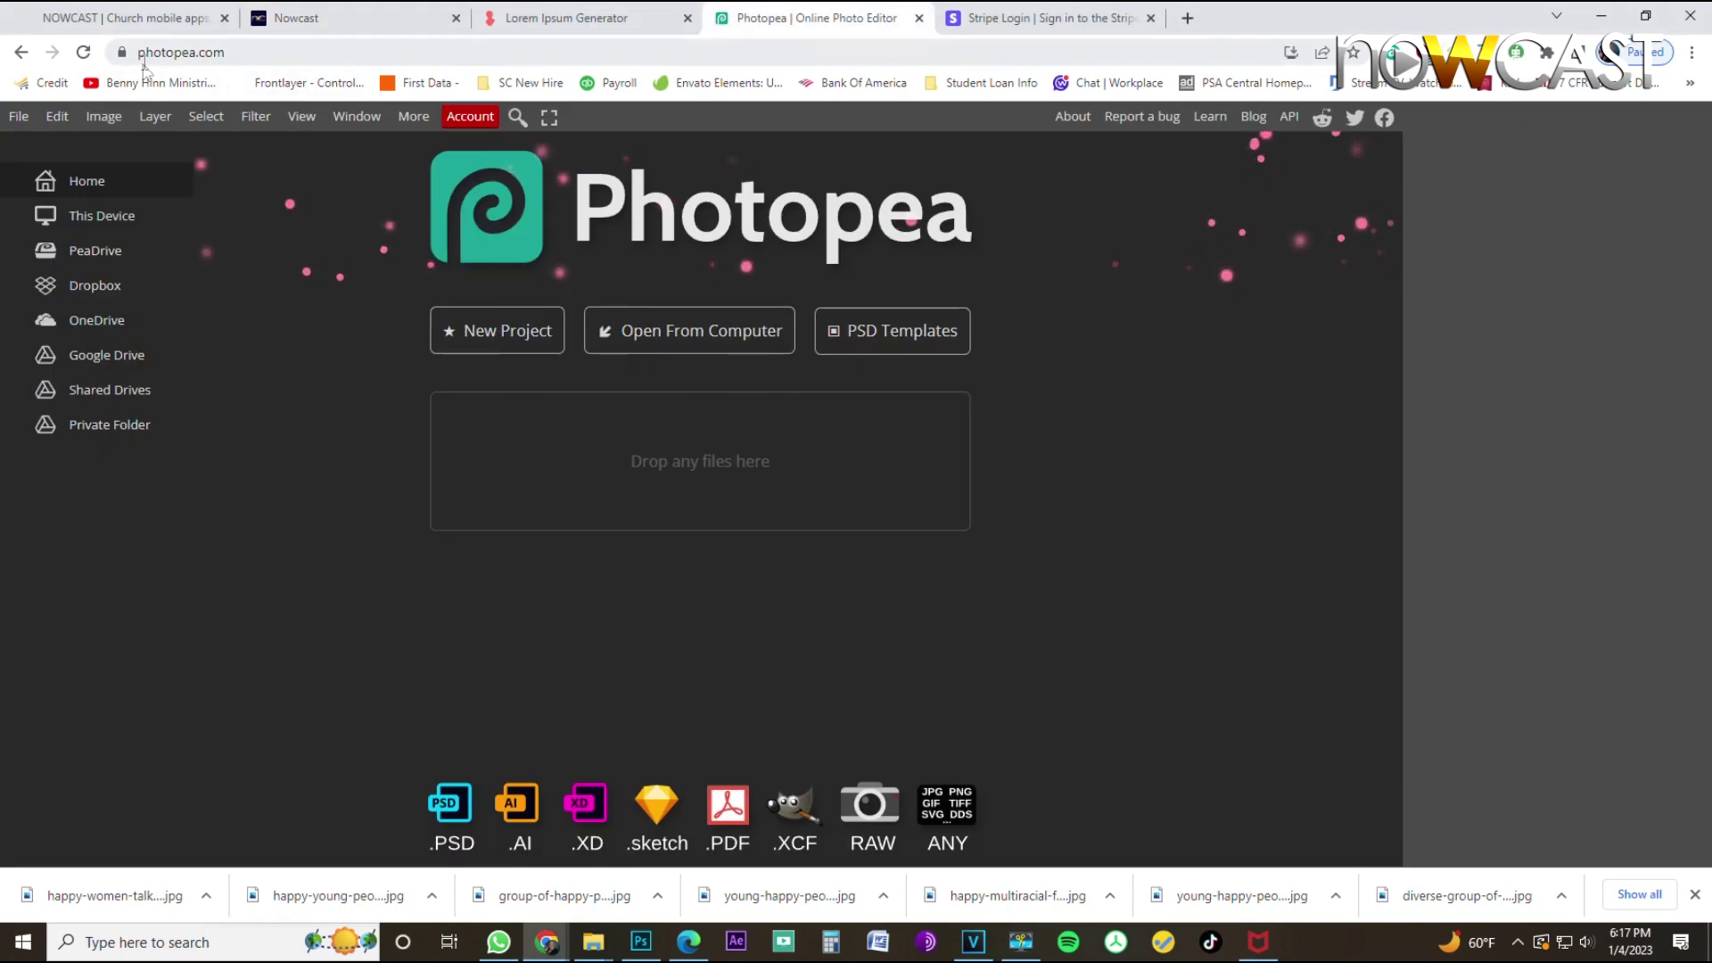
double_click(168, 54)
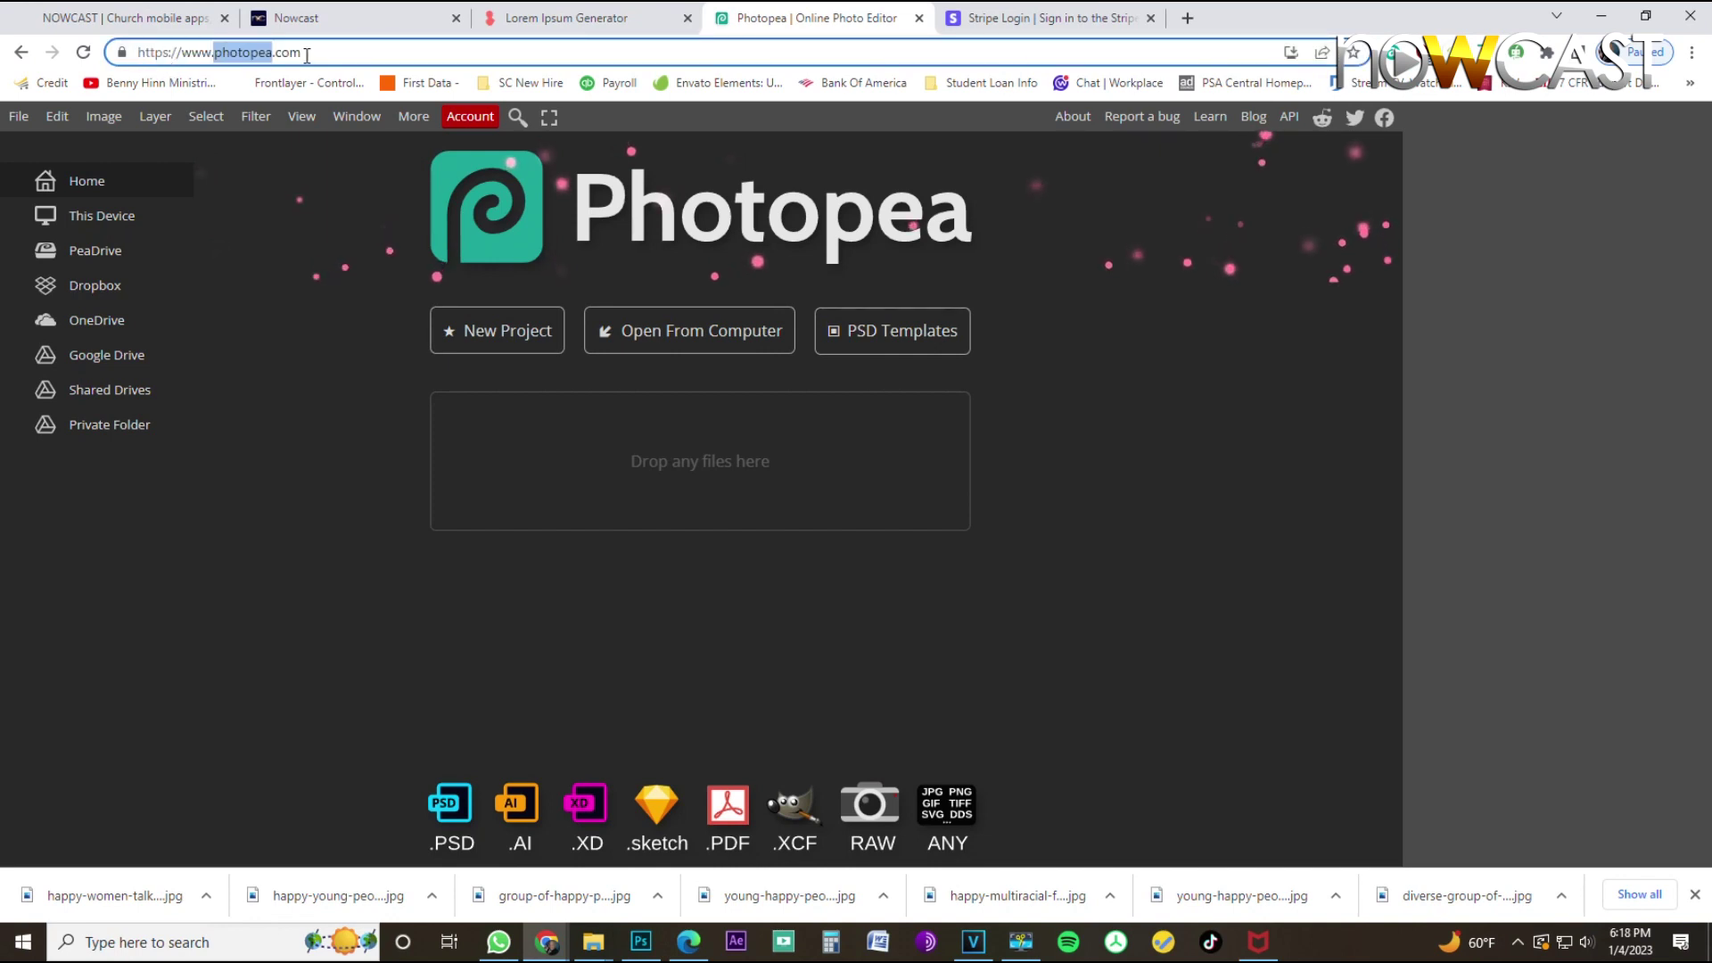
left_click_drag(302, 54, 224, 53)
left_click(330, 474)
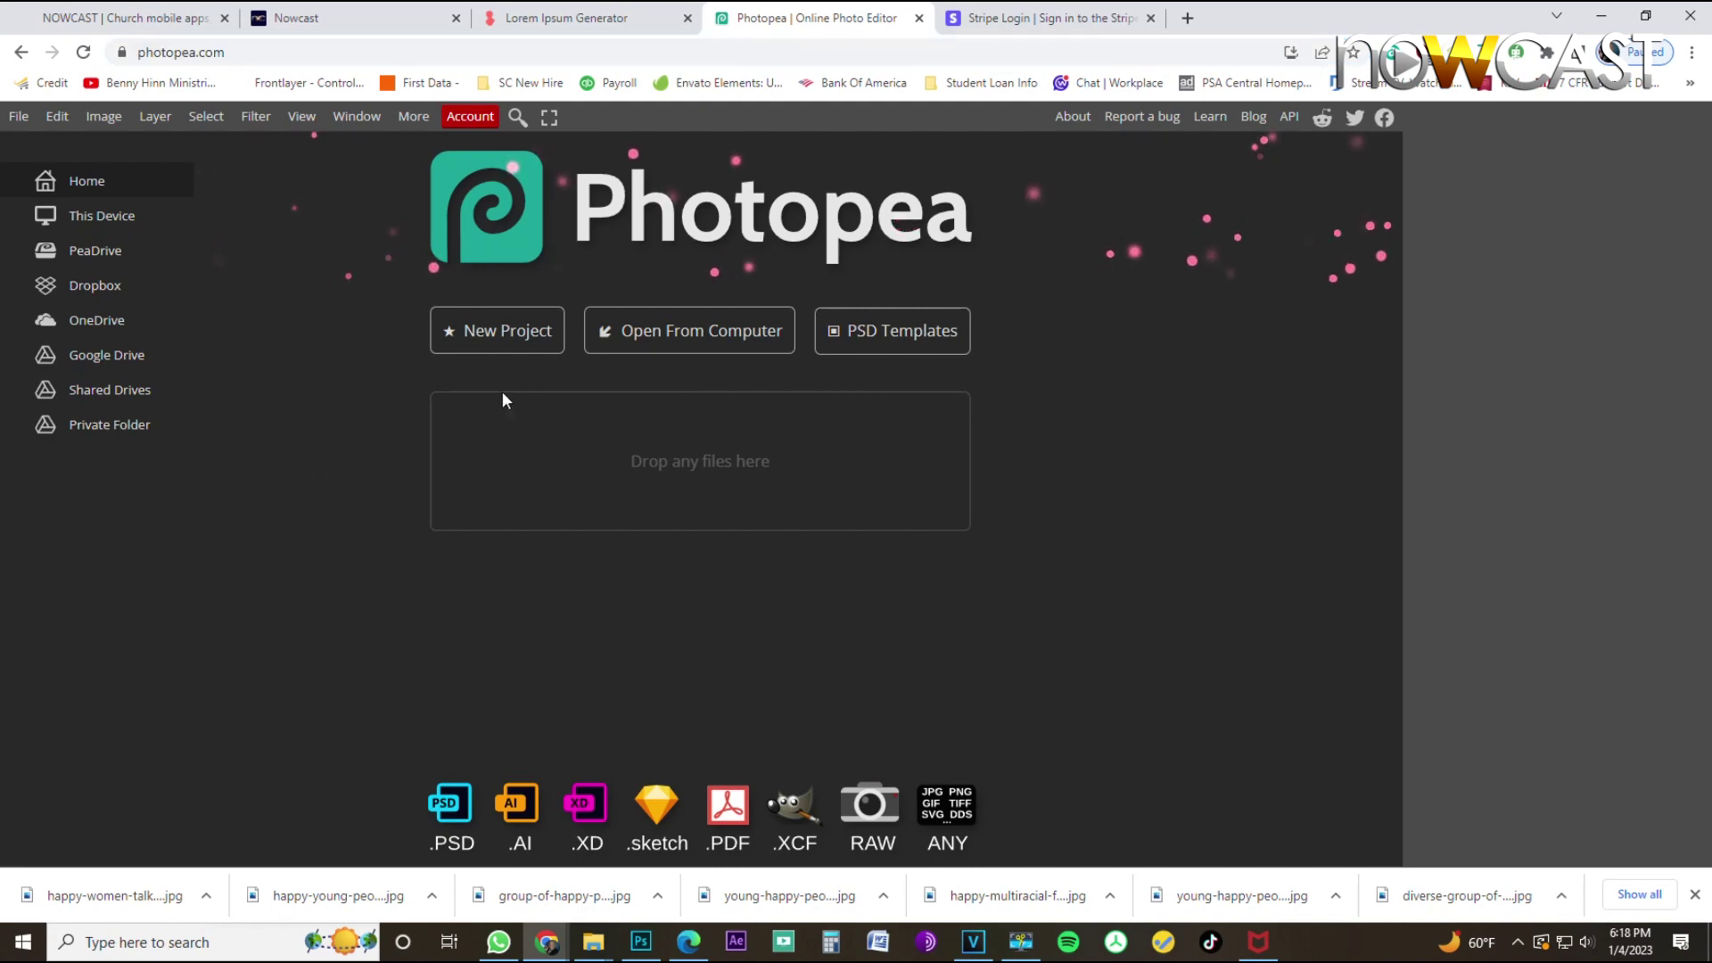
Create a blank 1024 x 1024 Photopea project, then go back to the NOWCAST tab.
left_click(476, 370)
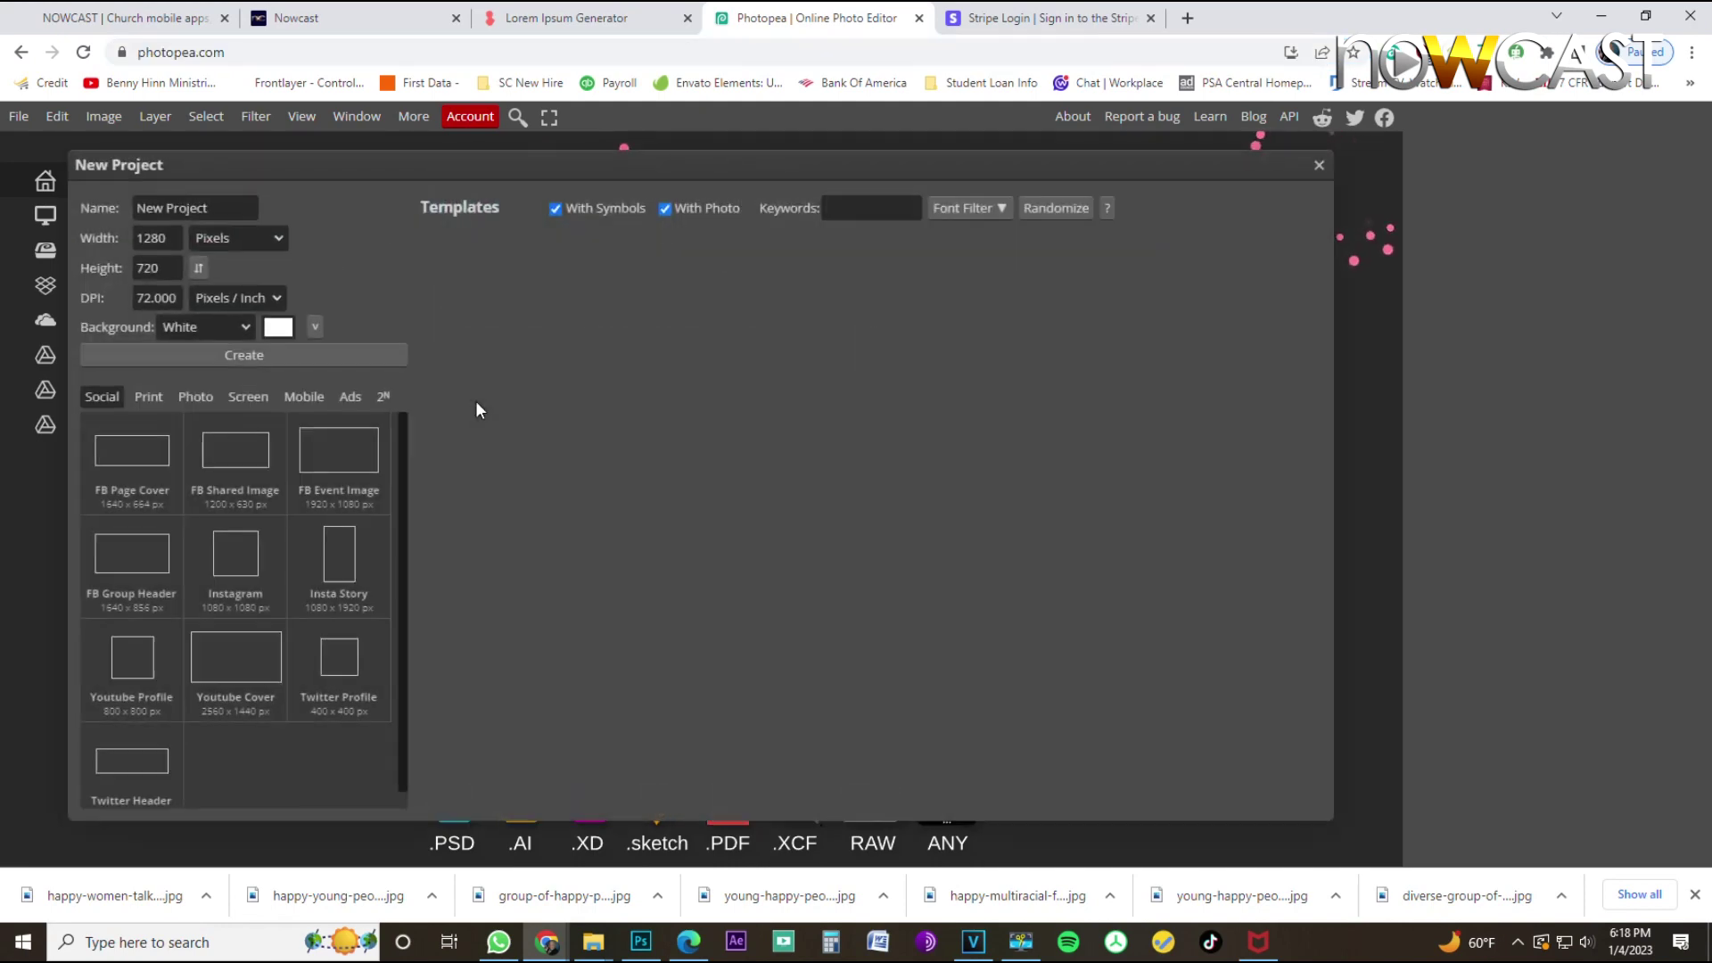
left_click(177, 237)
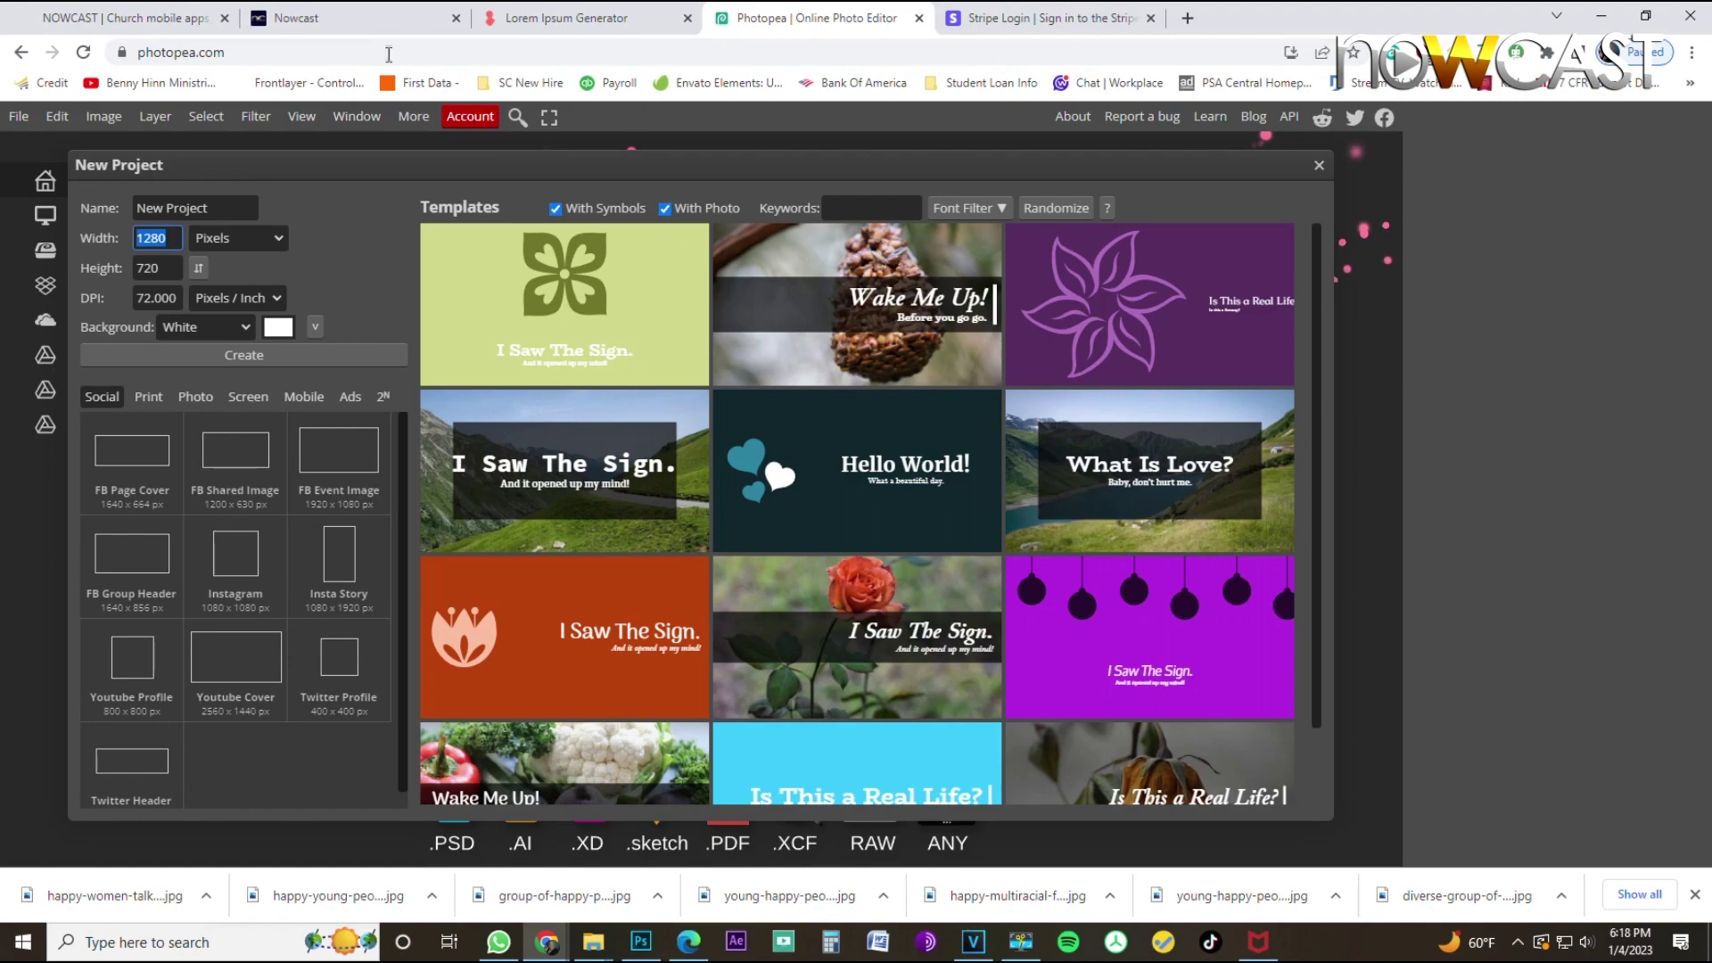
left_click(375, 18)
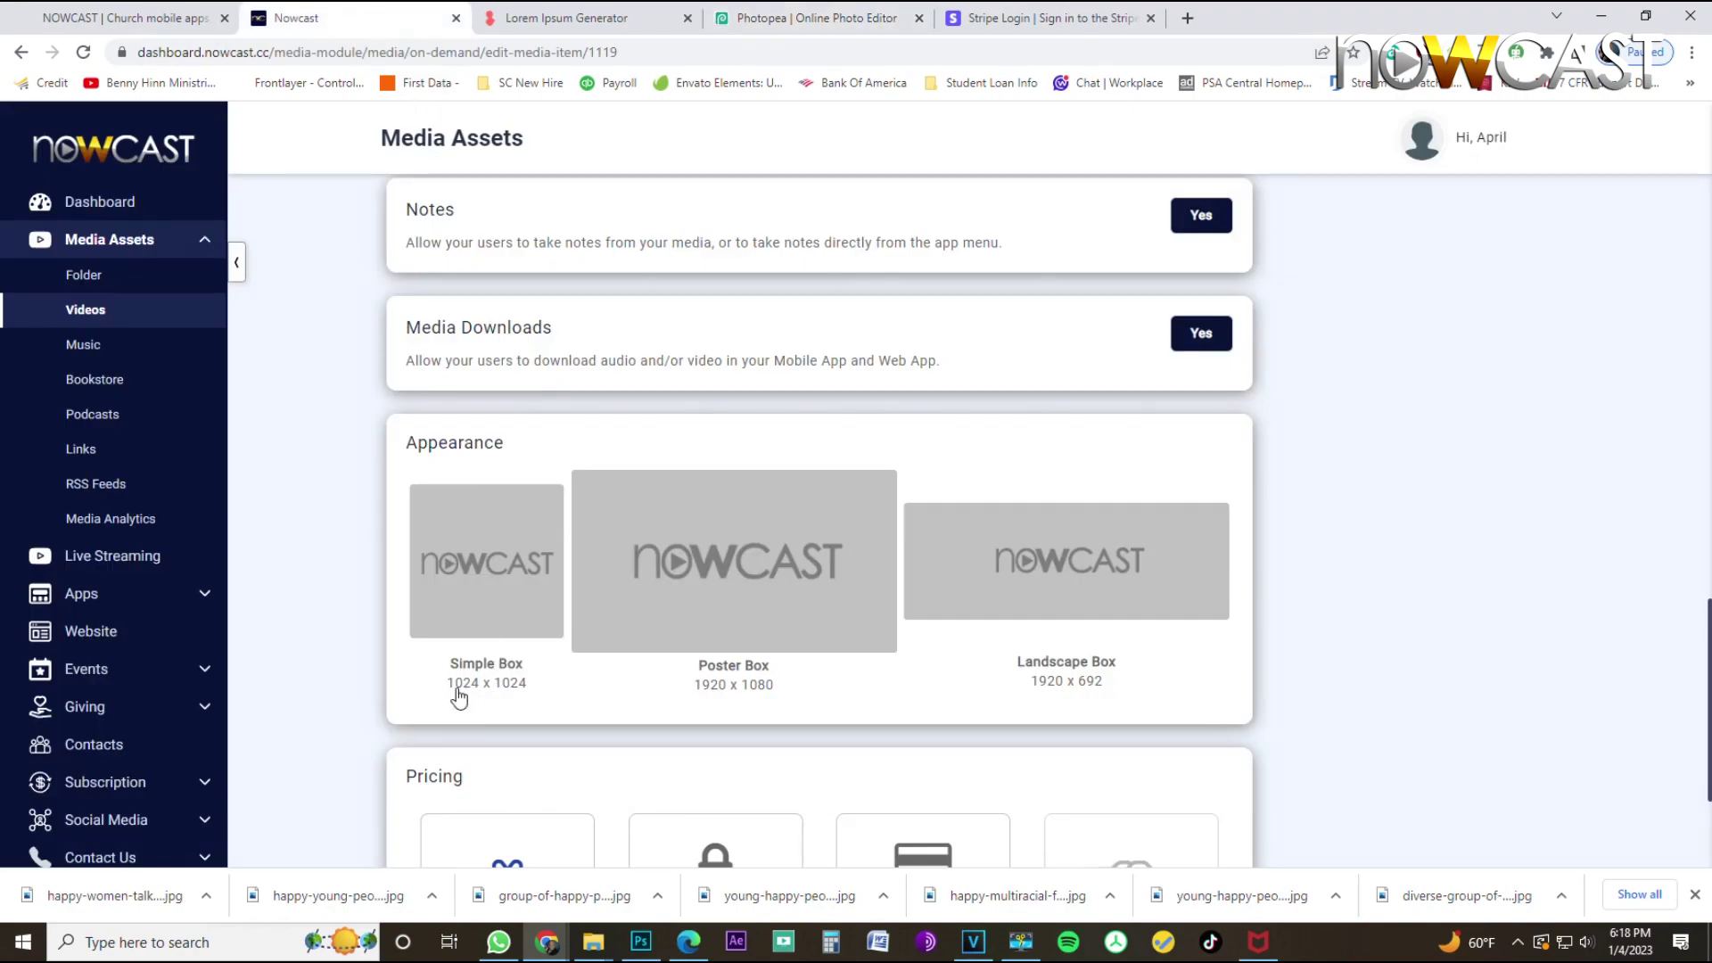
left_click(840, 22)
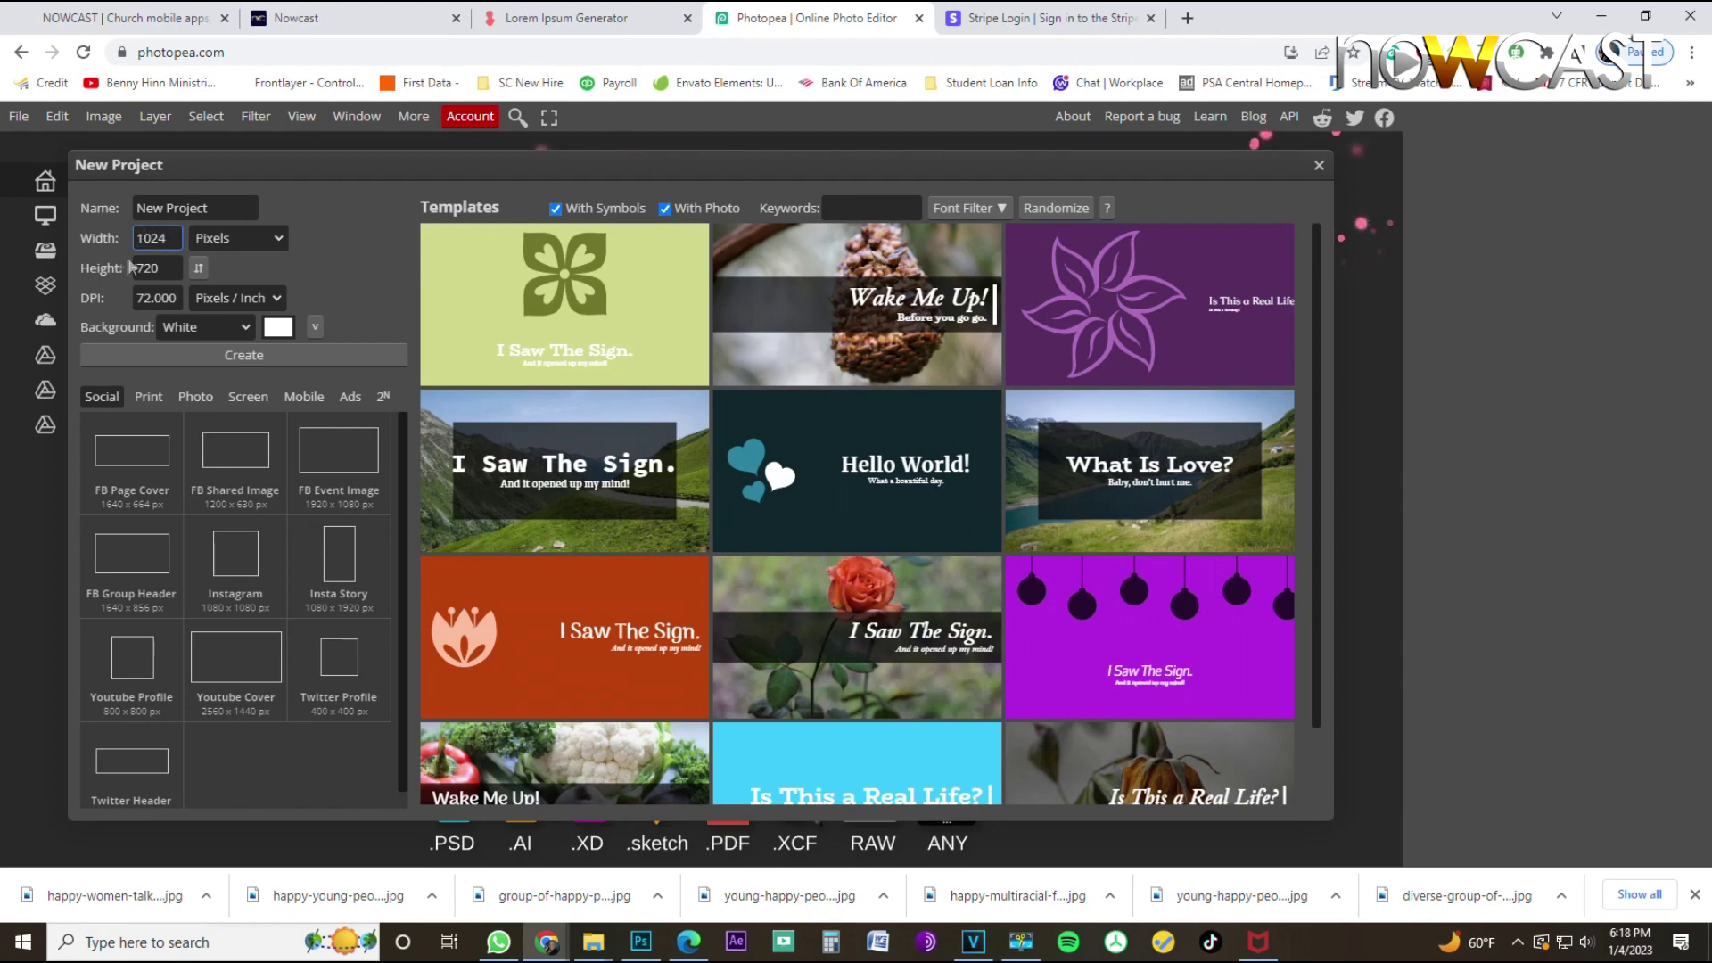
double_click(140, 268)
type("1024")
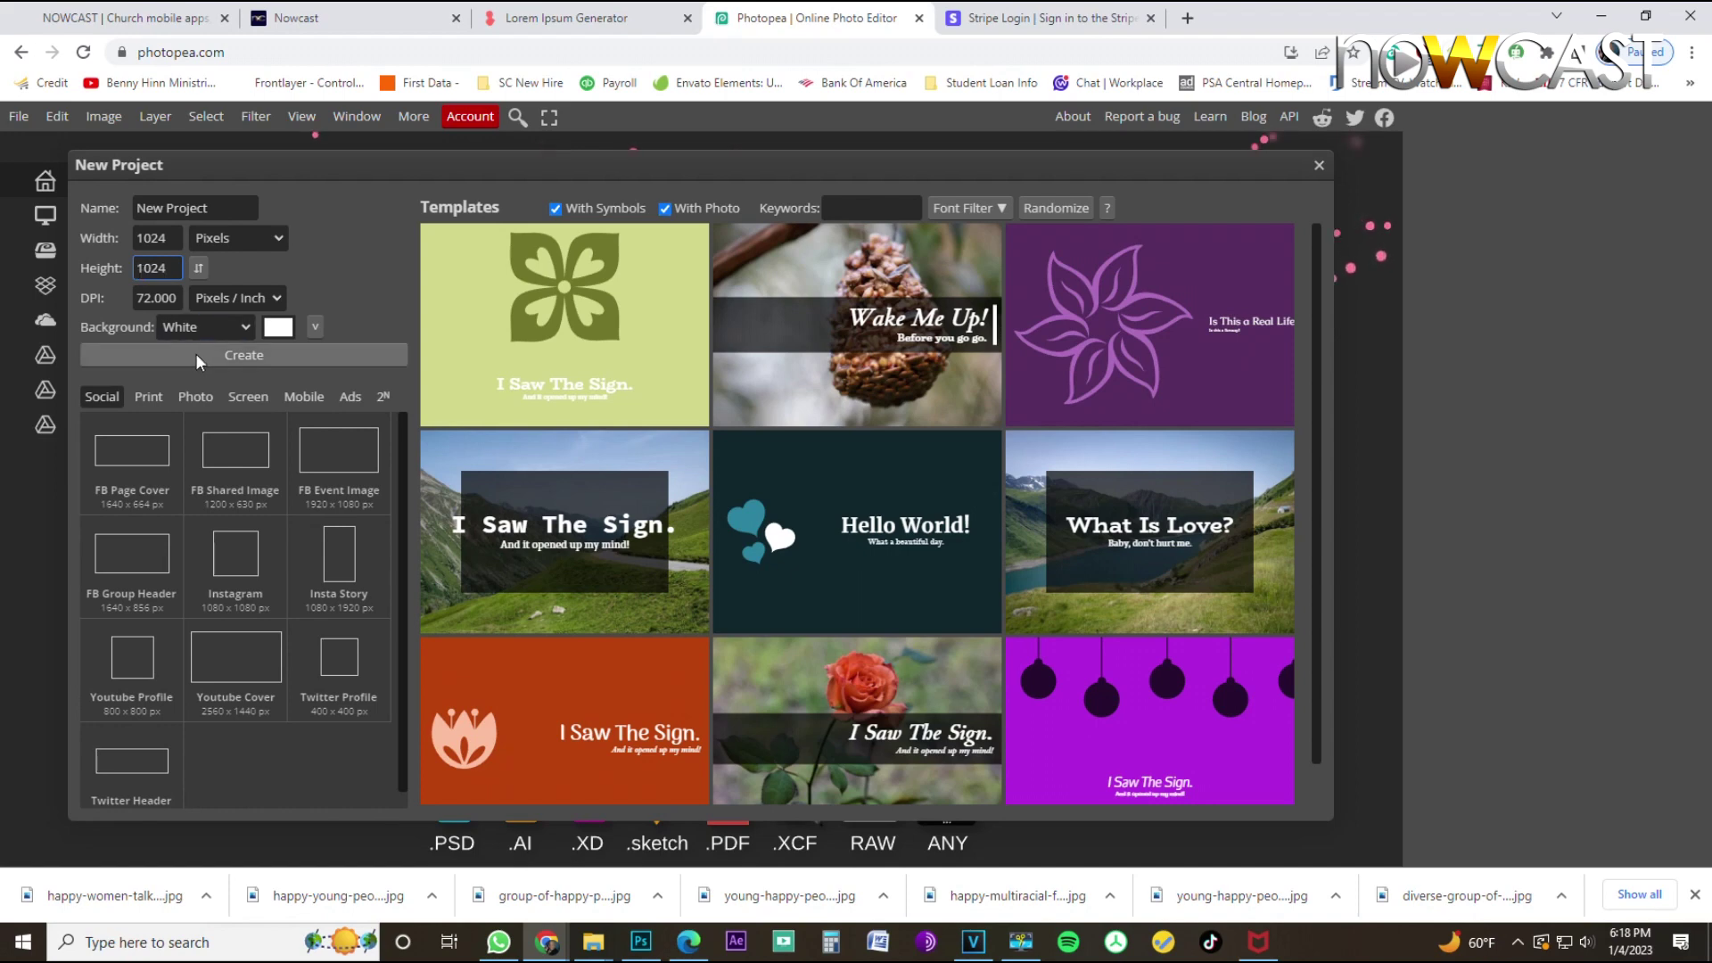
left_click(244, 358)
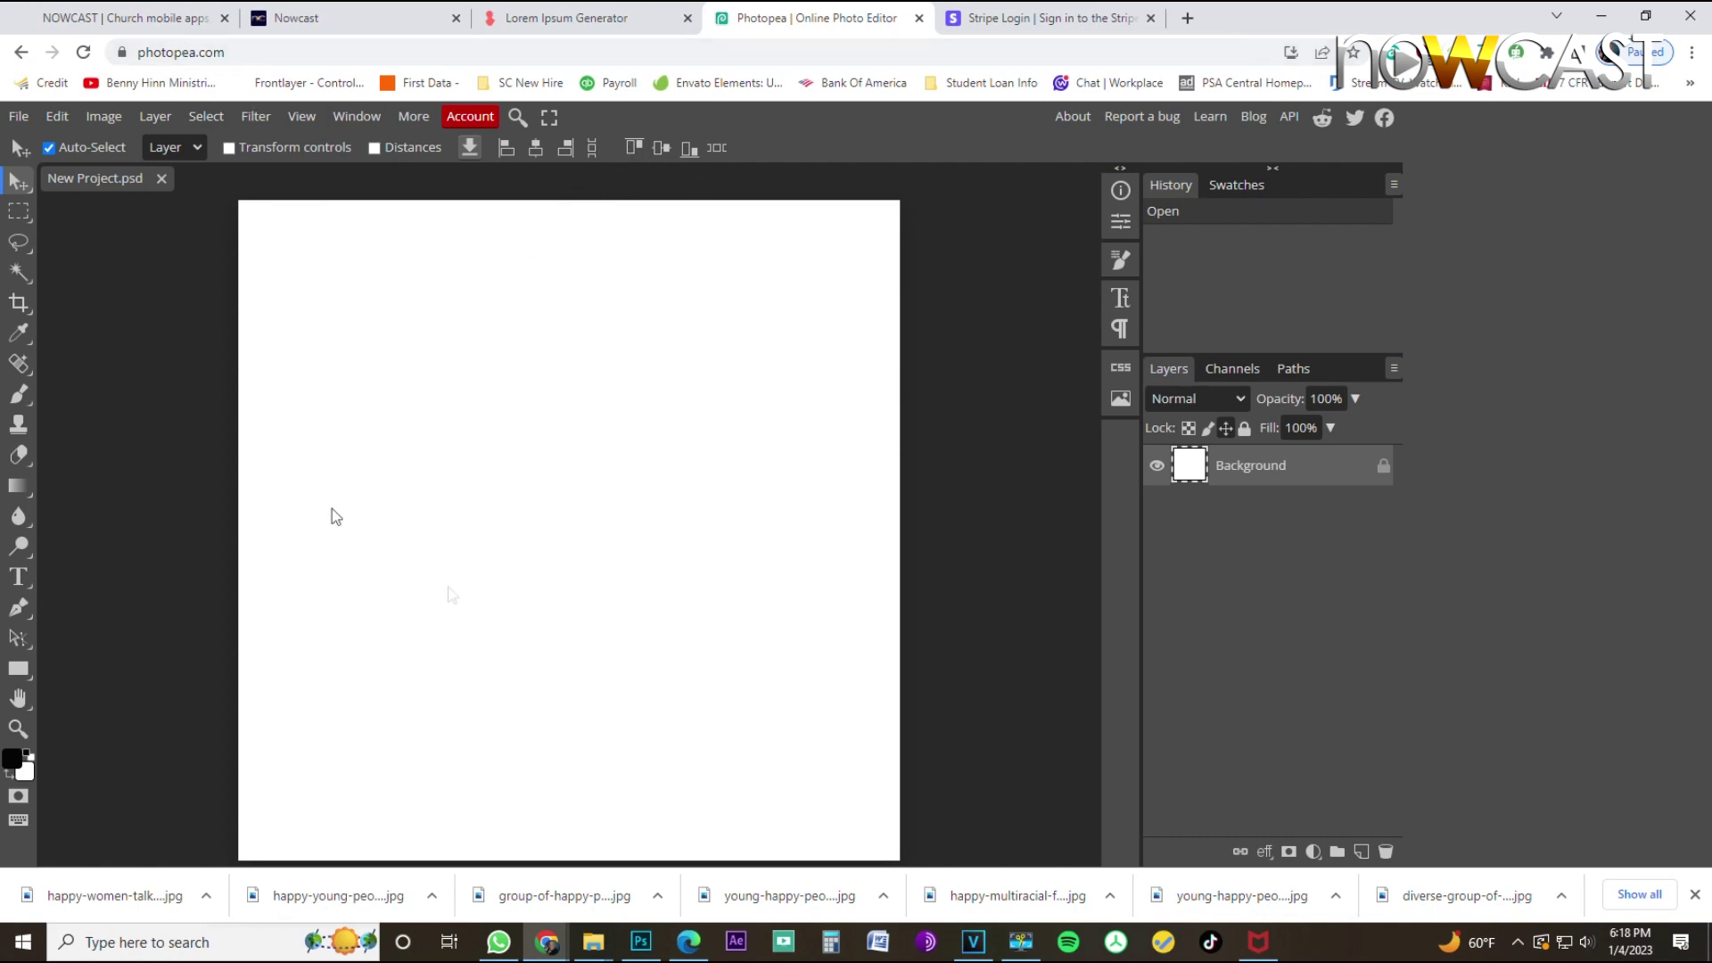
left_click(330, 18)
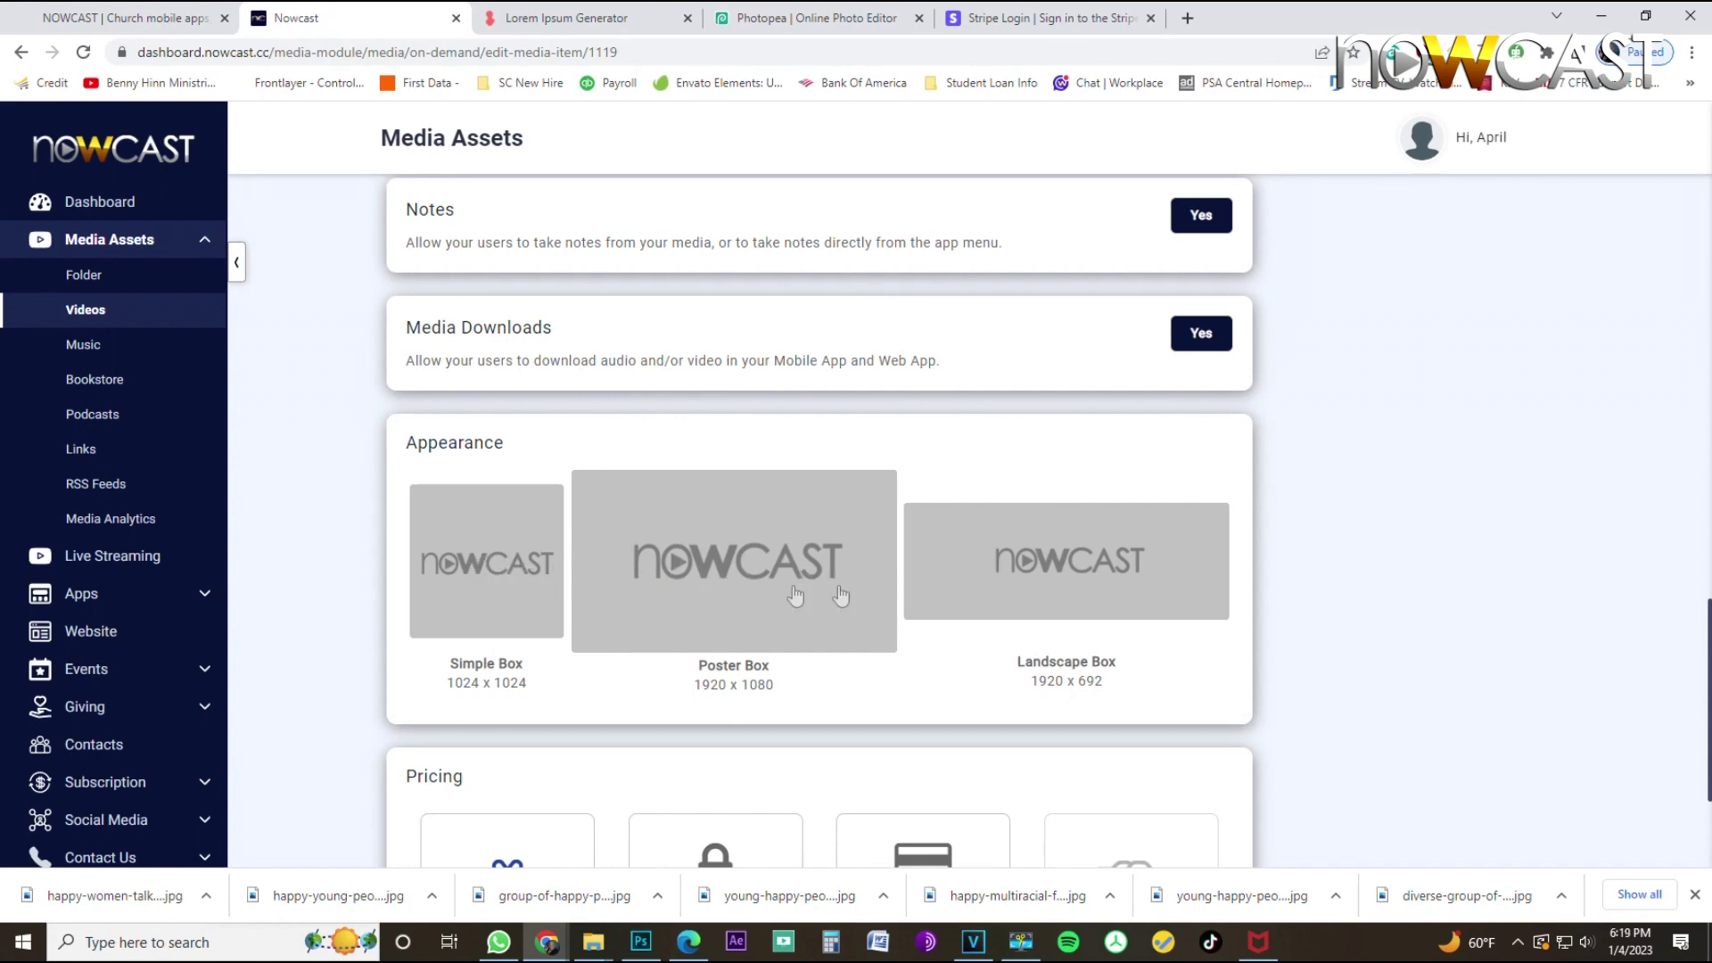
Upload the A1 Video photo from Worship Center > Images, crop it square, and apply it to the Simple Box.
left_click(505, 559)
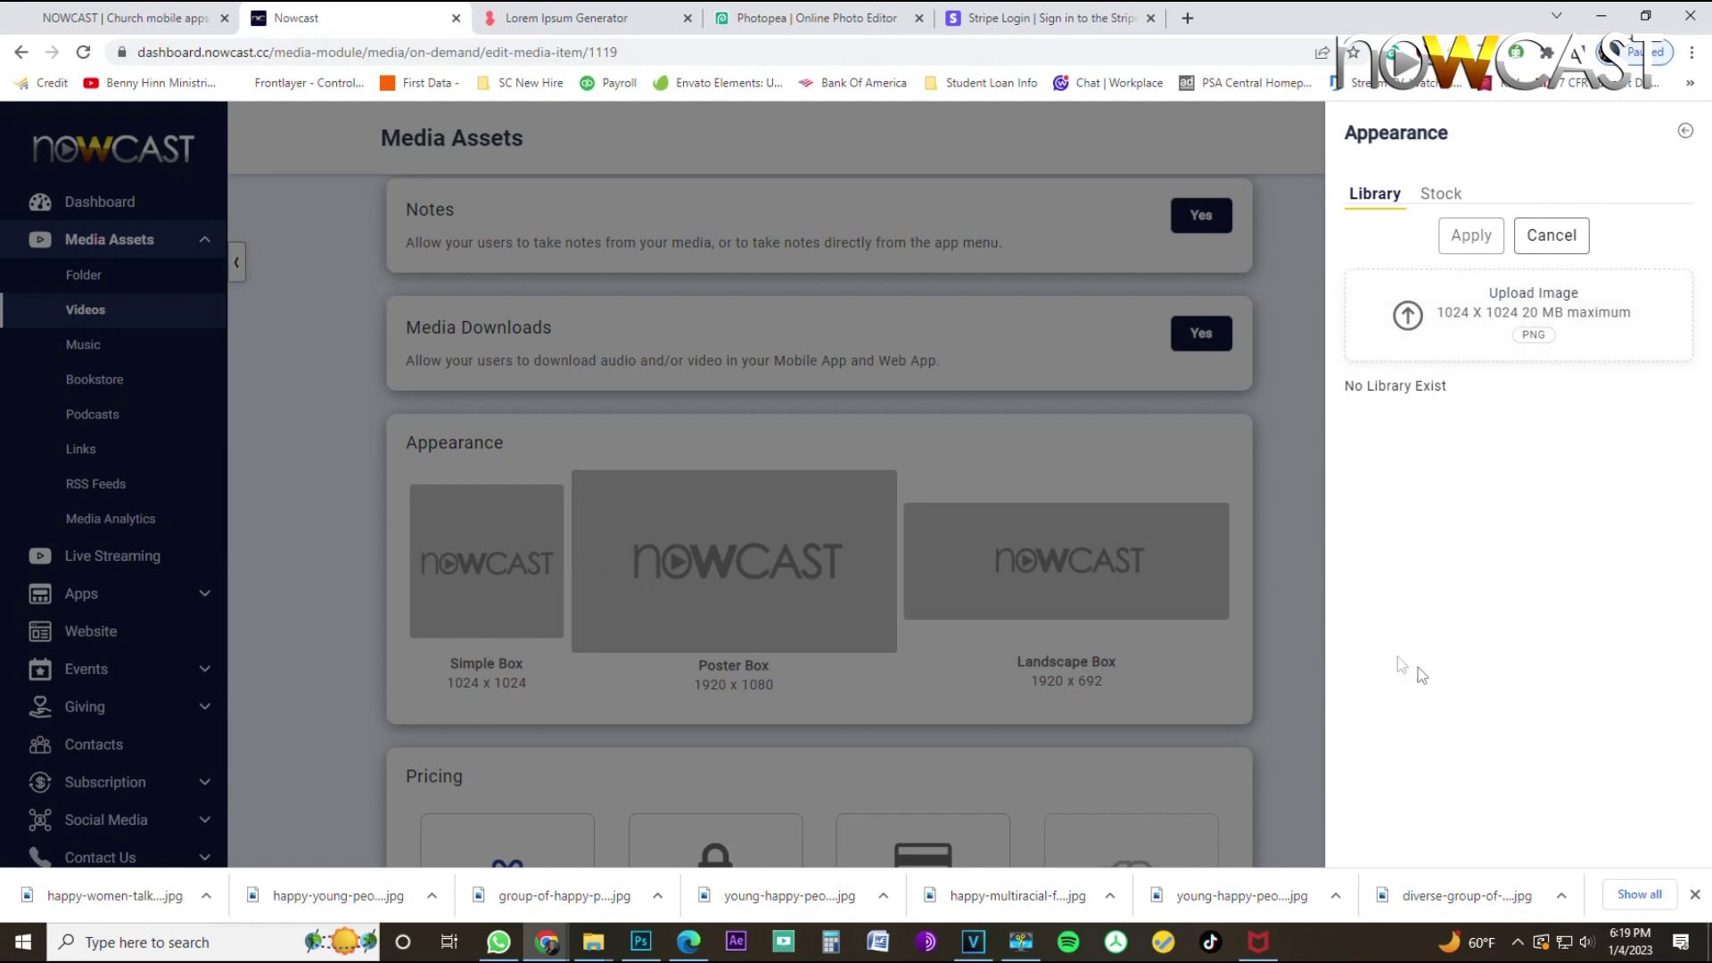
left_click(1486, 301)
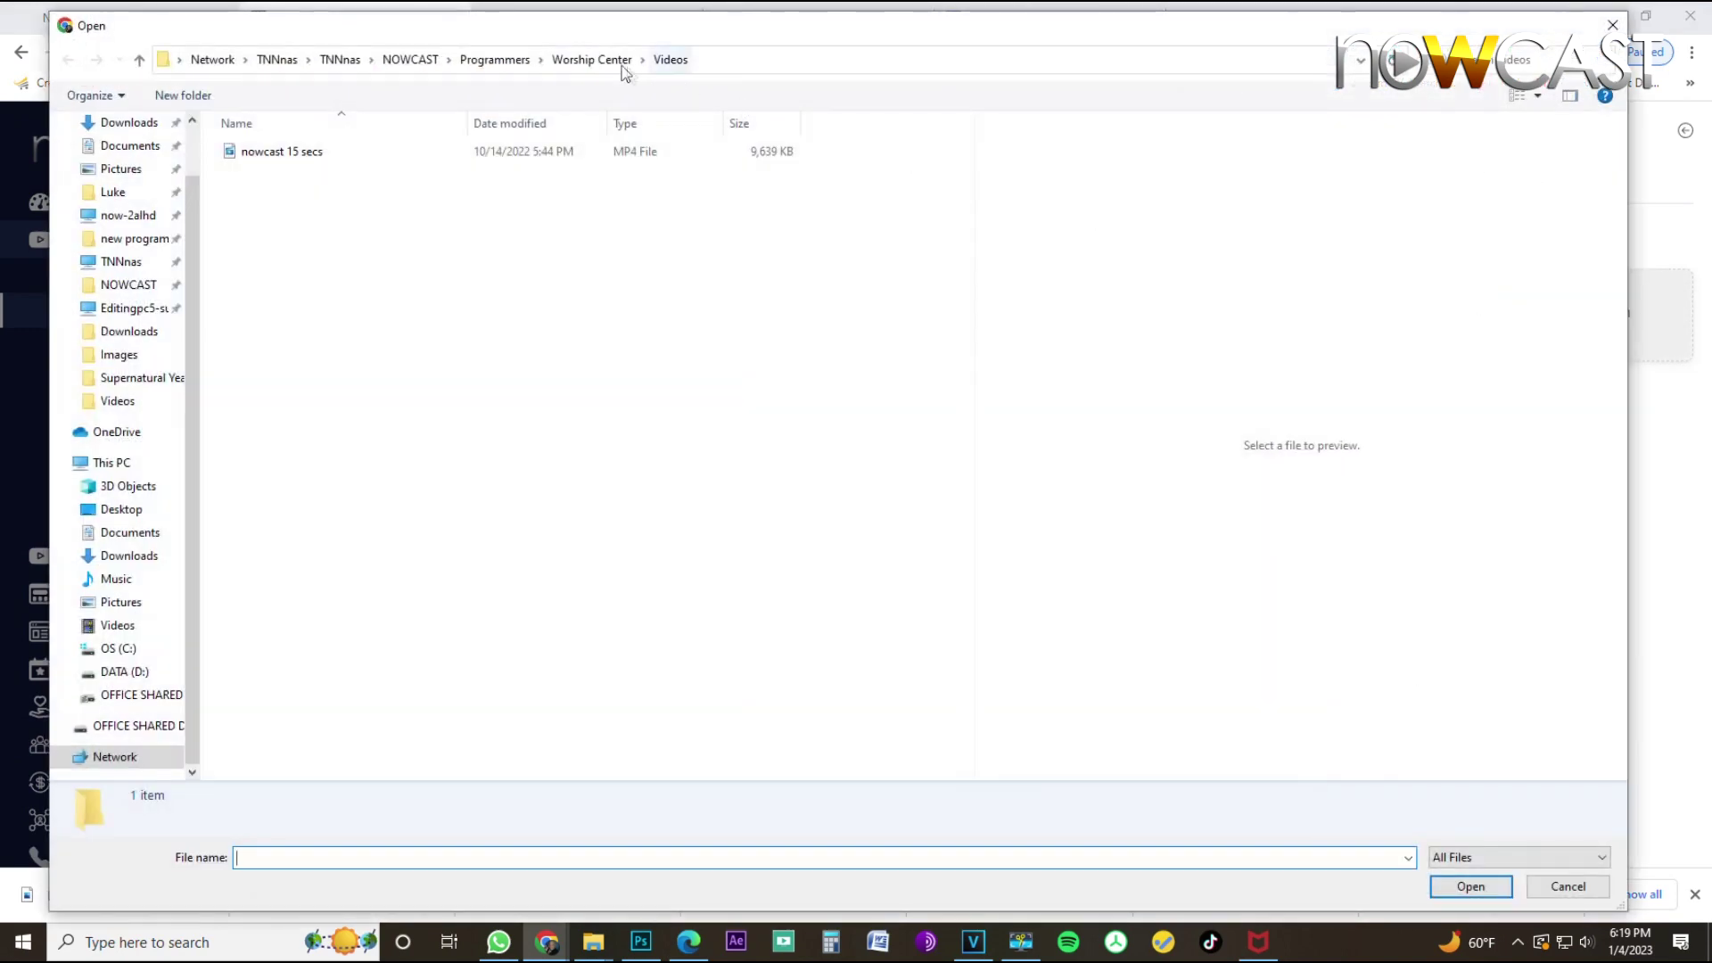
left_click(608, 62)
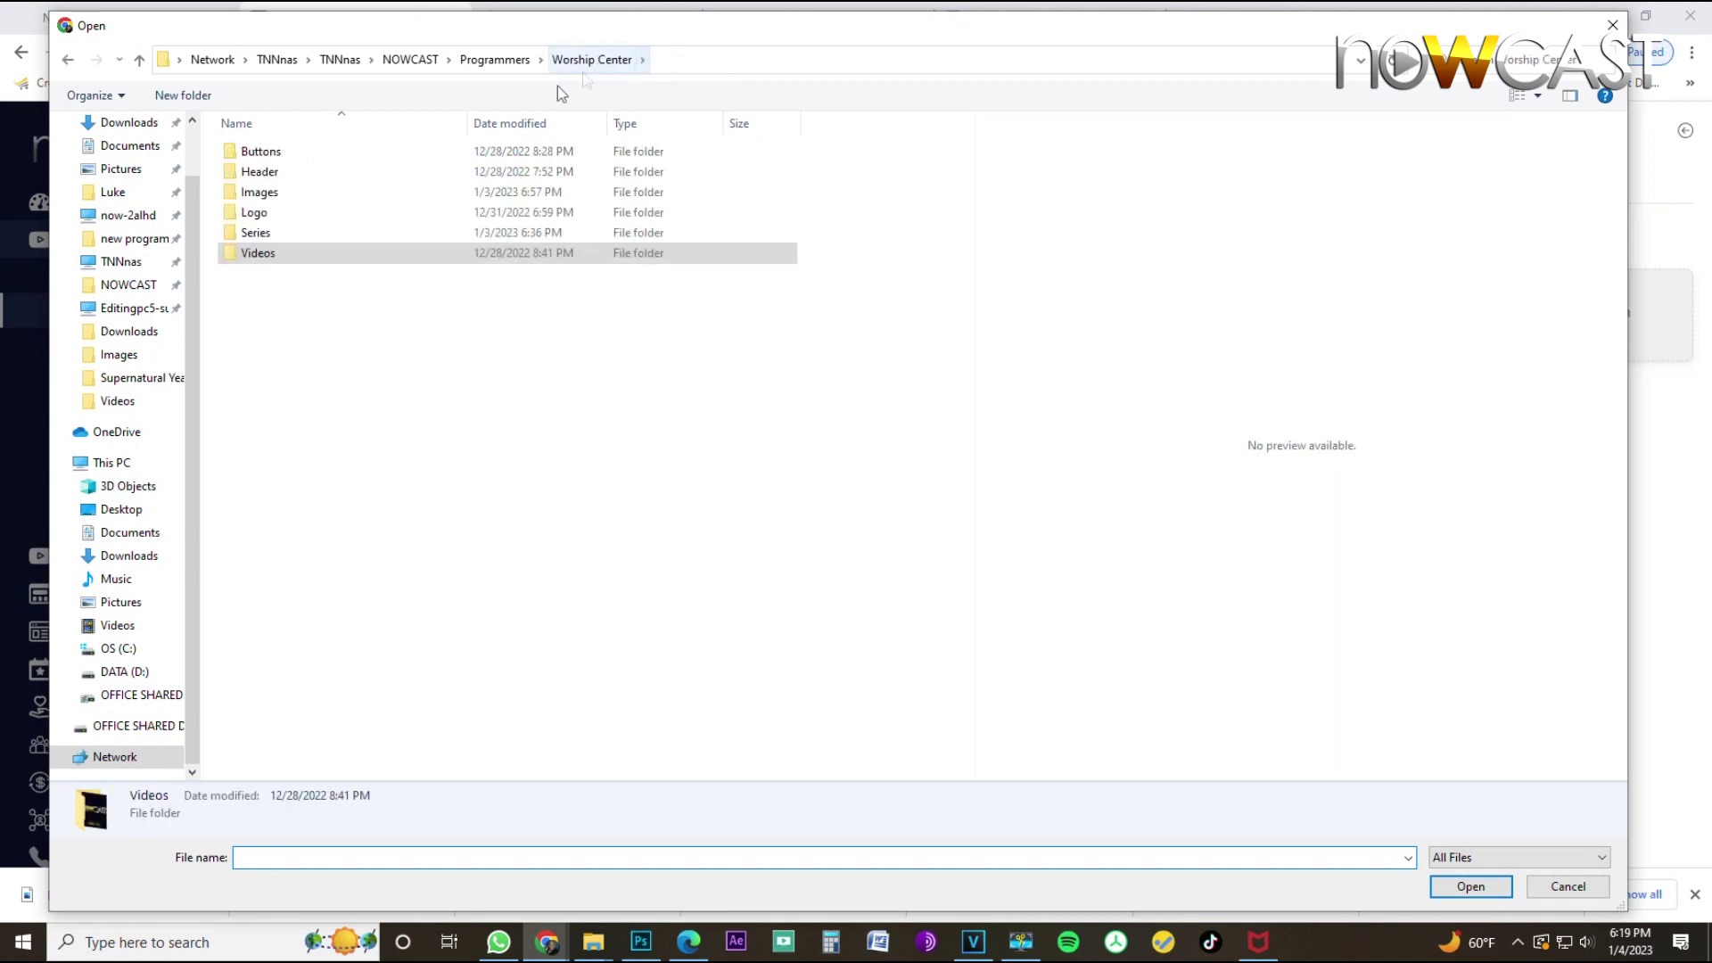
left_click(287, 196)
double_click(287, 196)
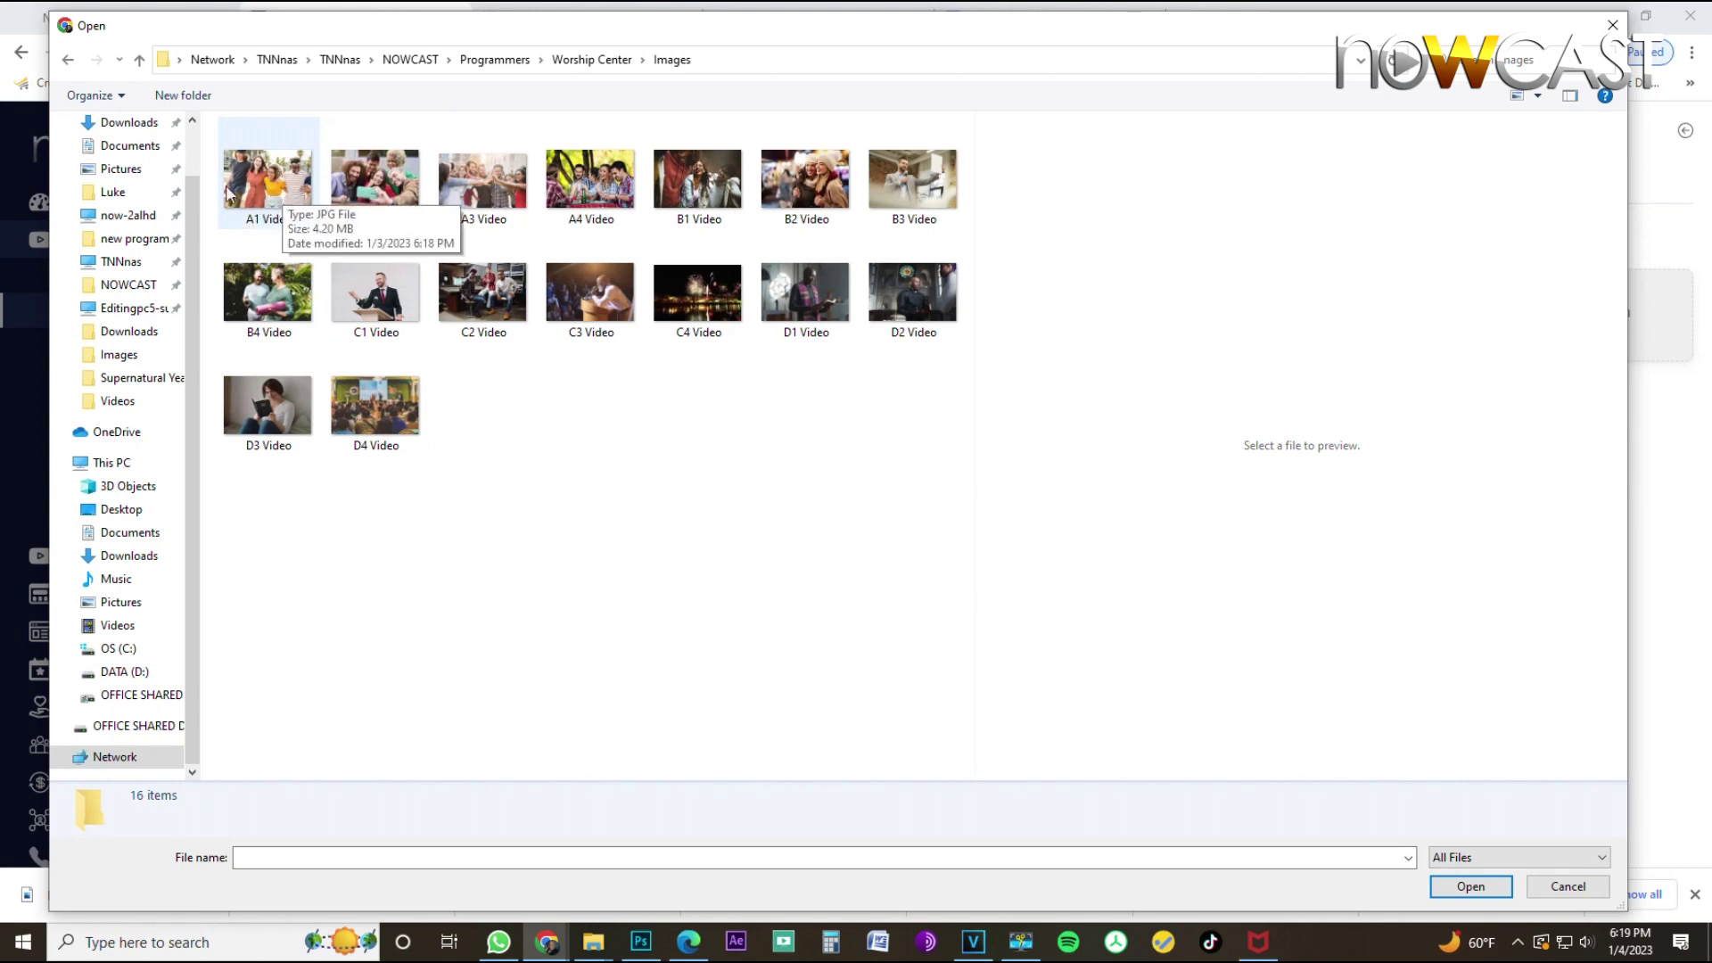
double_click(265, 183)
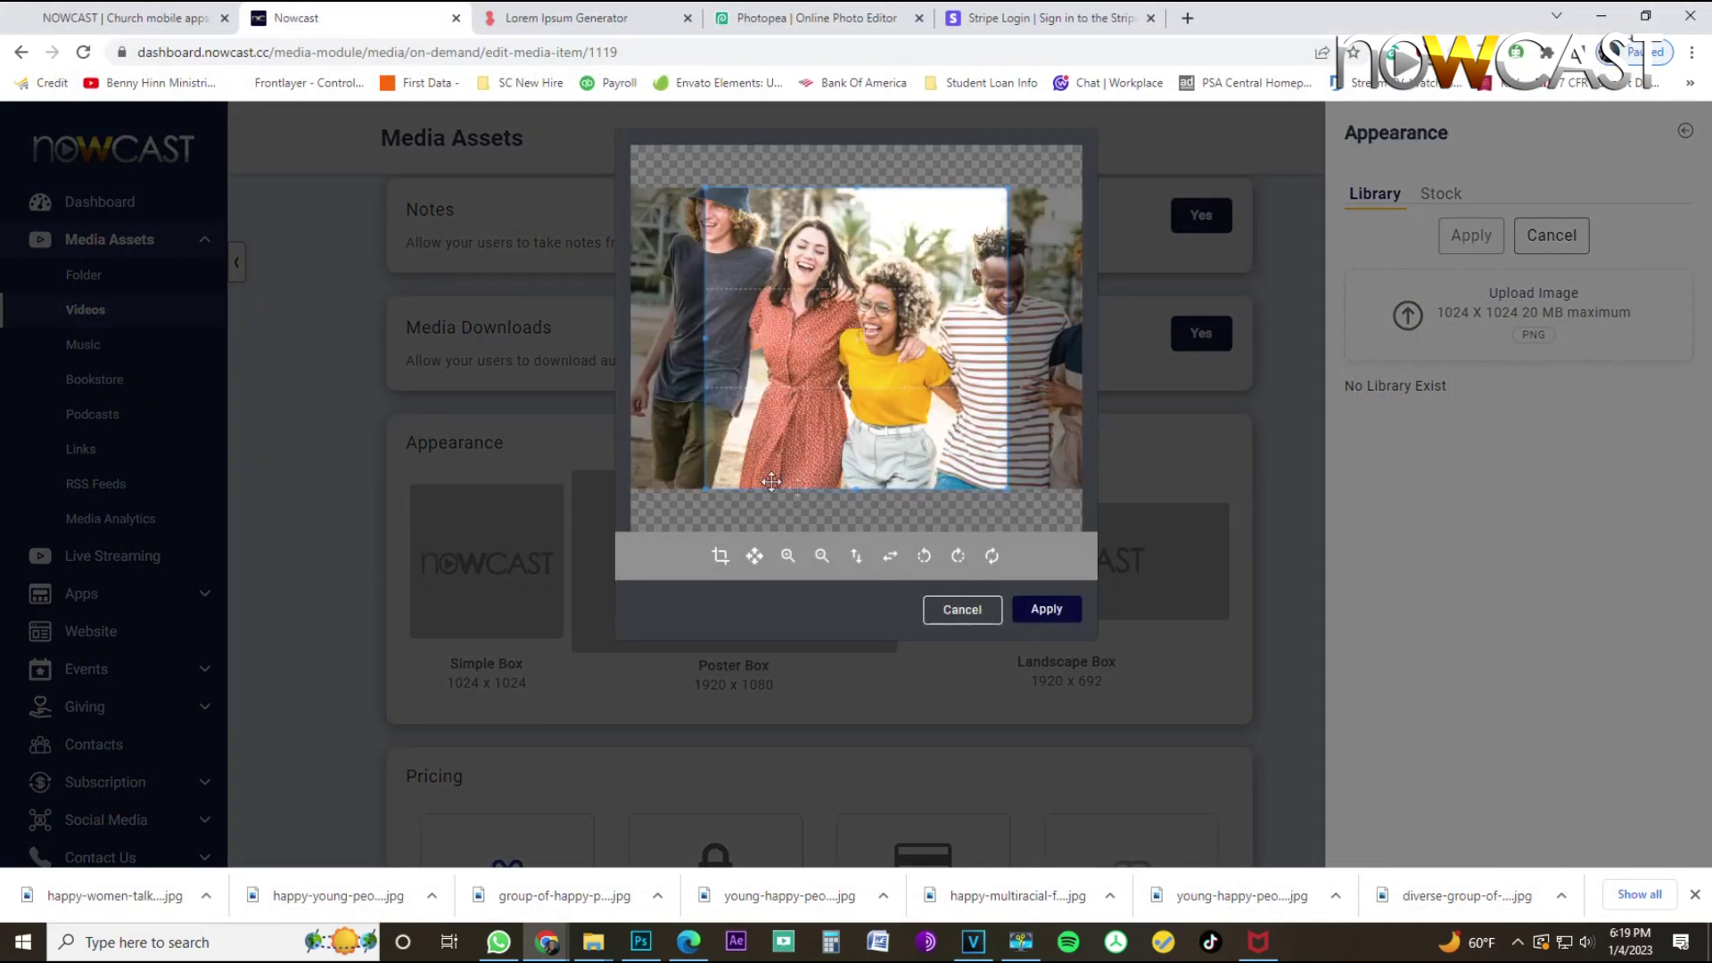
left_click_drag(702, 491, 634, 553)
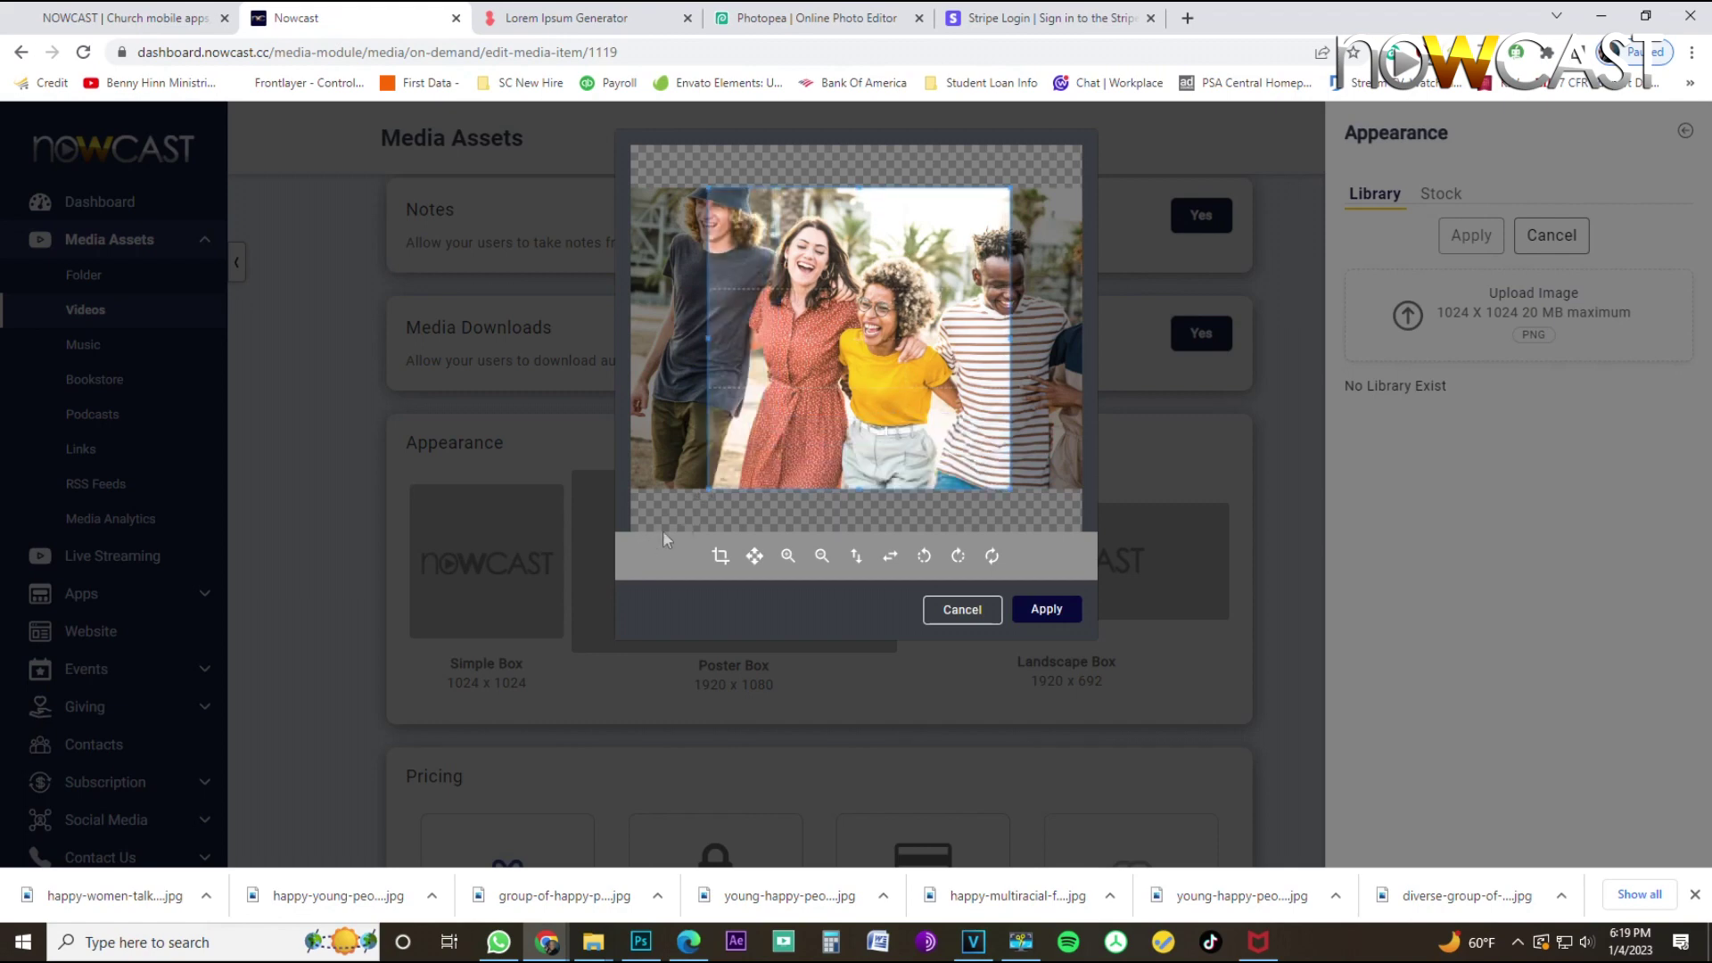
left_click_drag(832, 451, 872, 463)
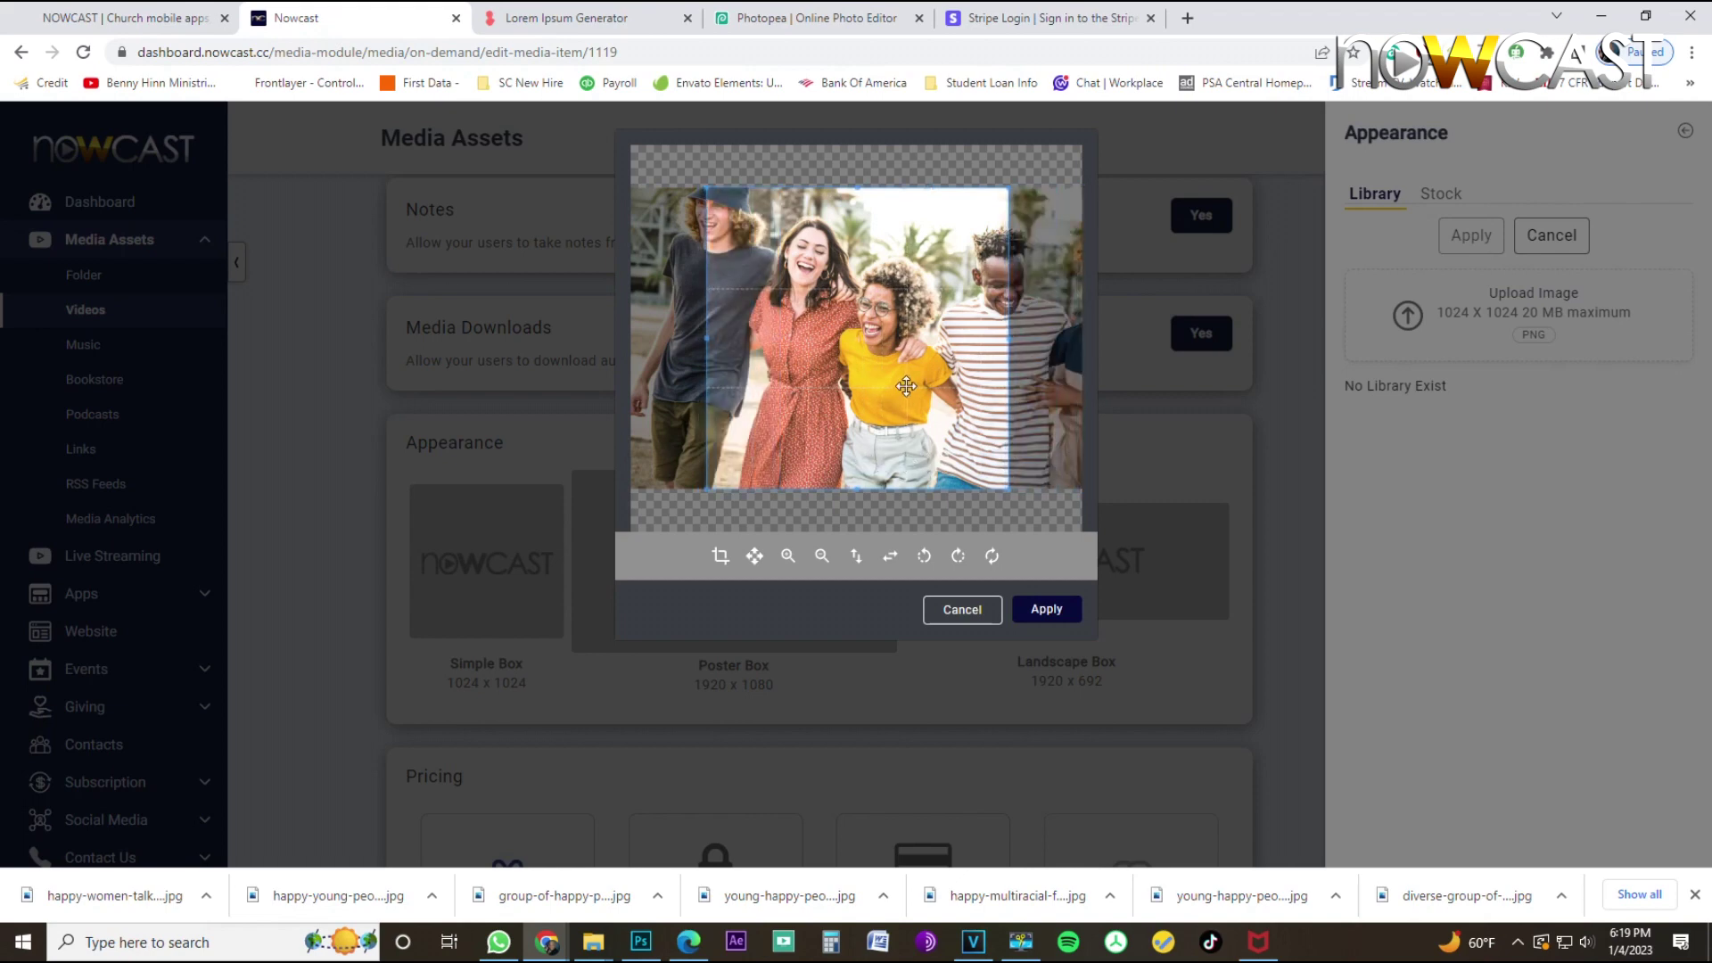
left_click(1047, 610)
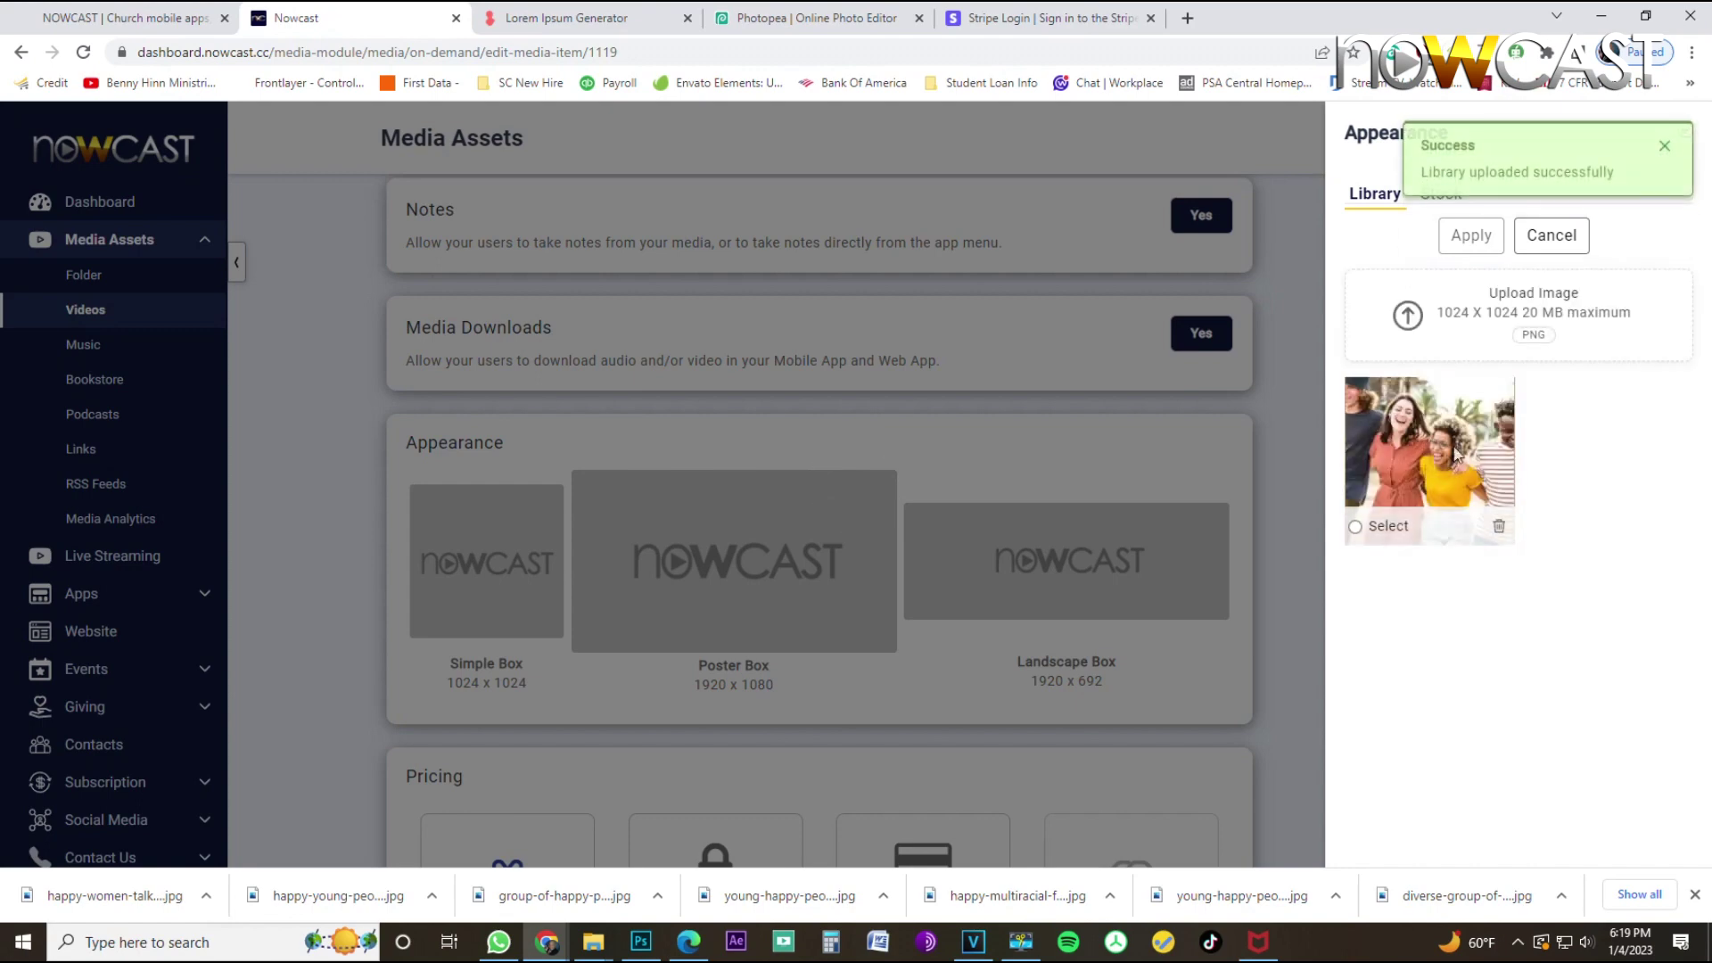
left_click(1433, 422)
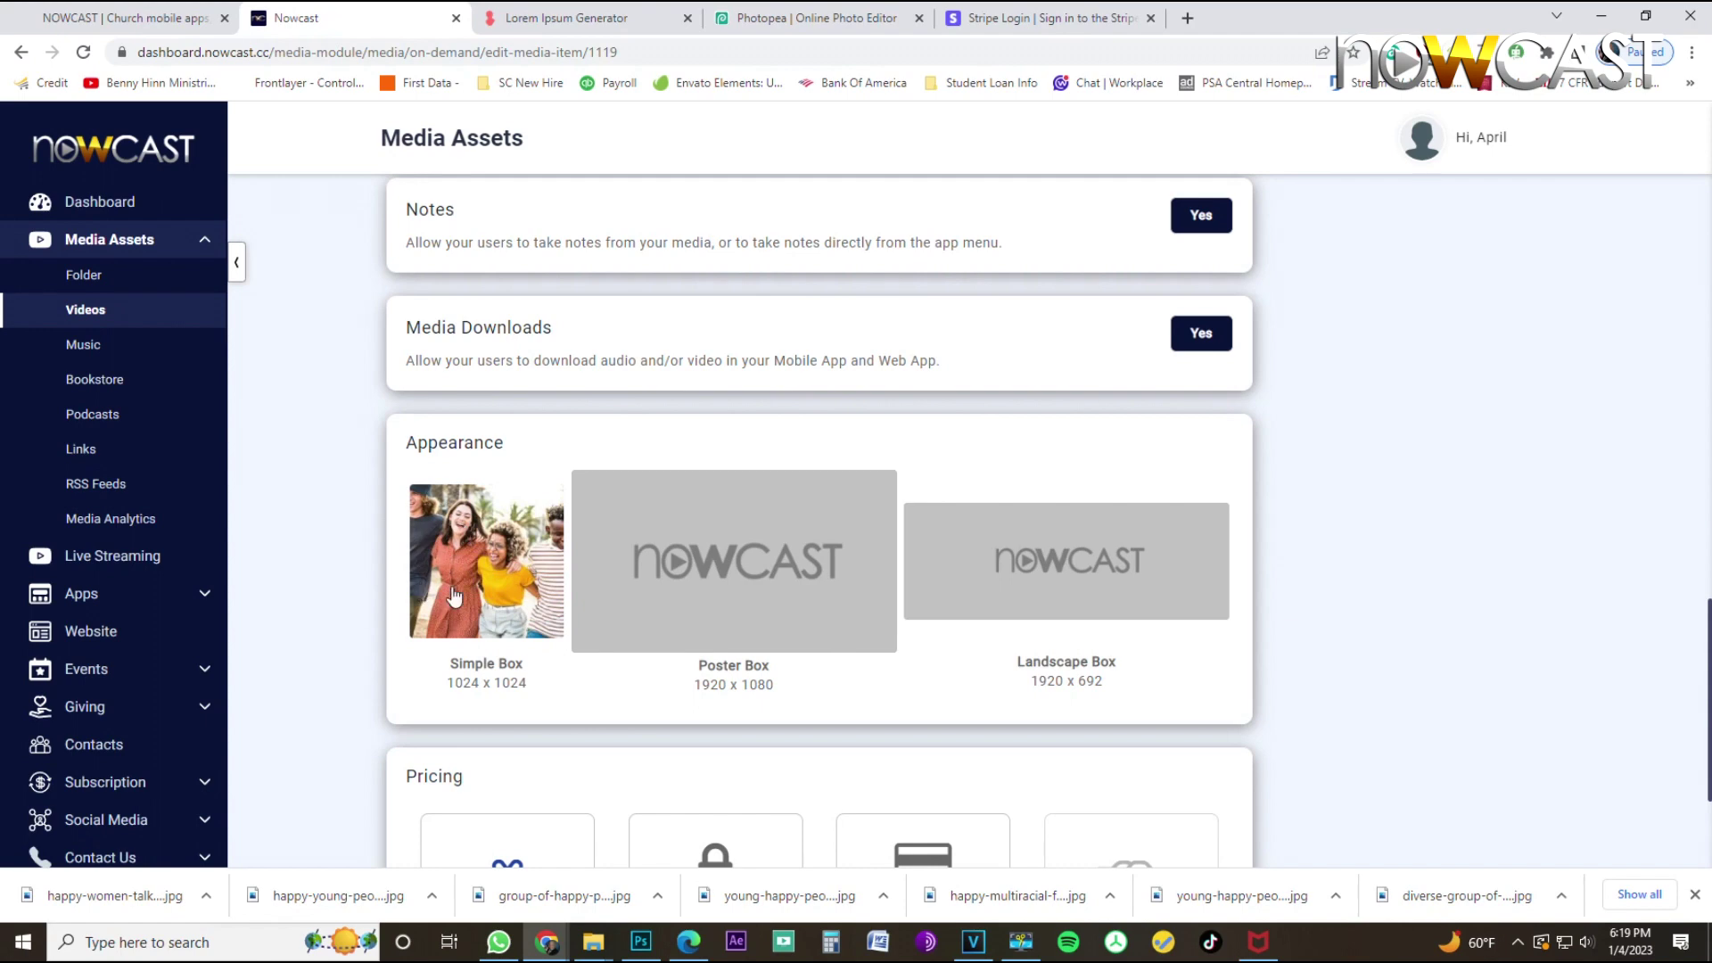
Upload the A1 Video photo with a higher 1920 x 1080 crop and apply it to the Poster Box.
left_click(692, 558)
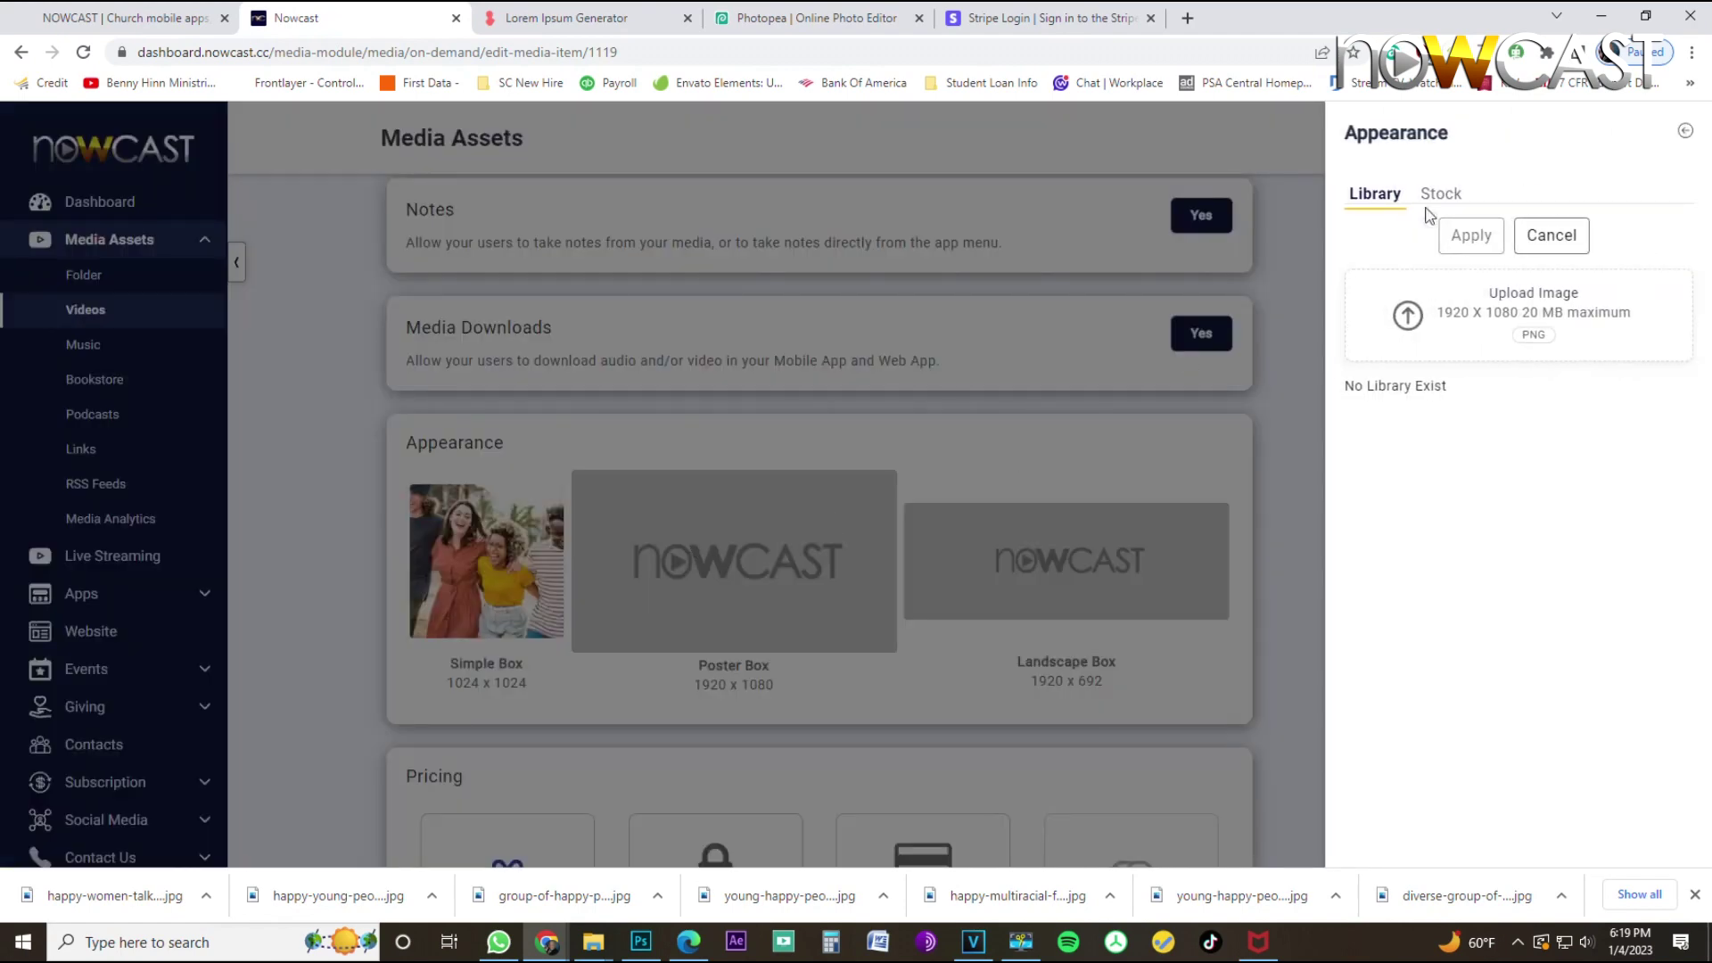
left_click(1475, 305)
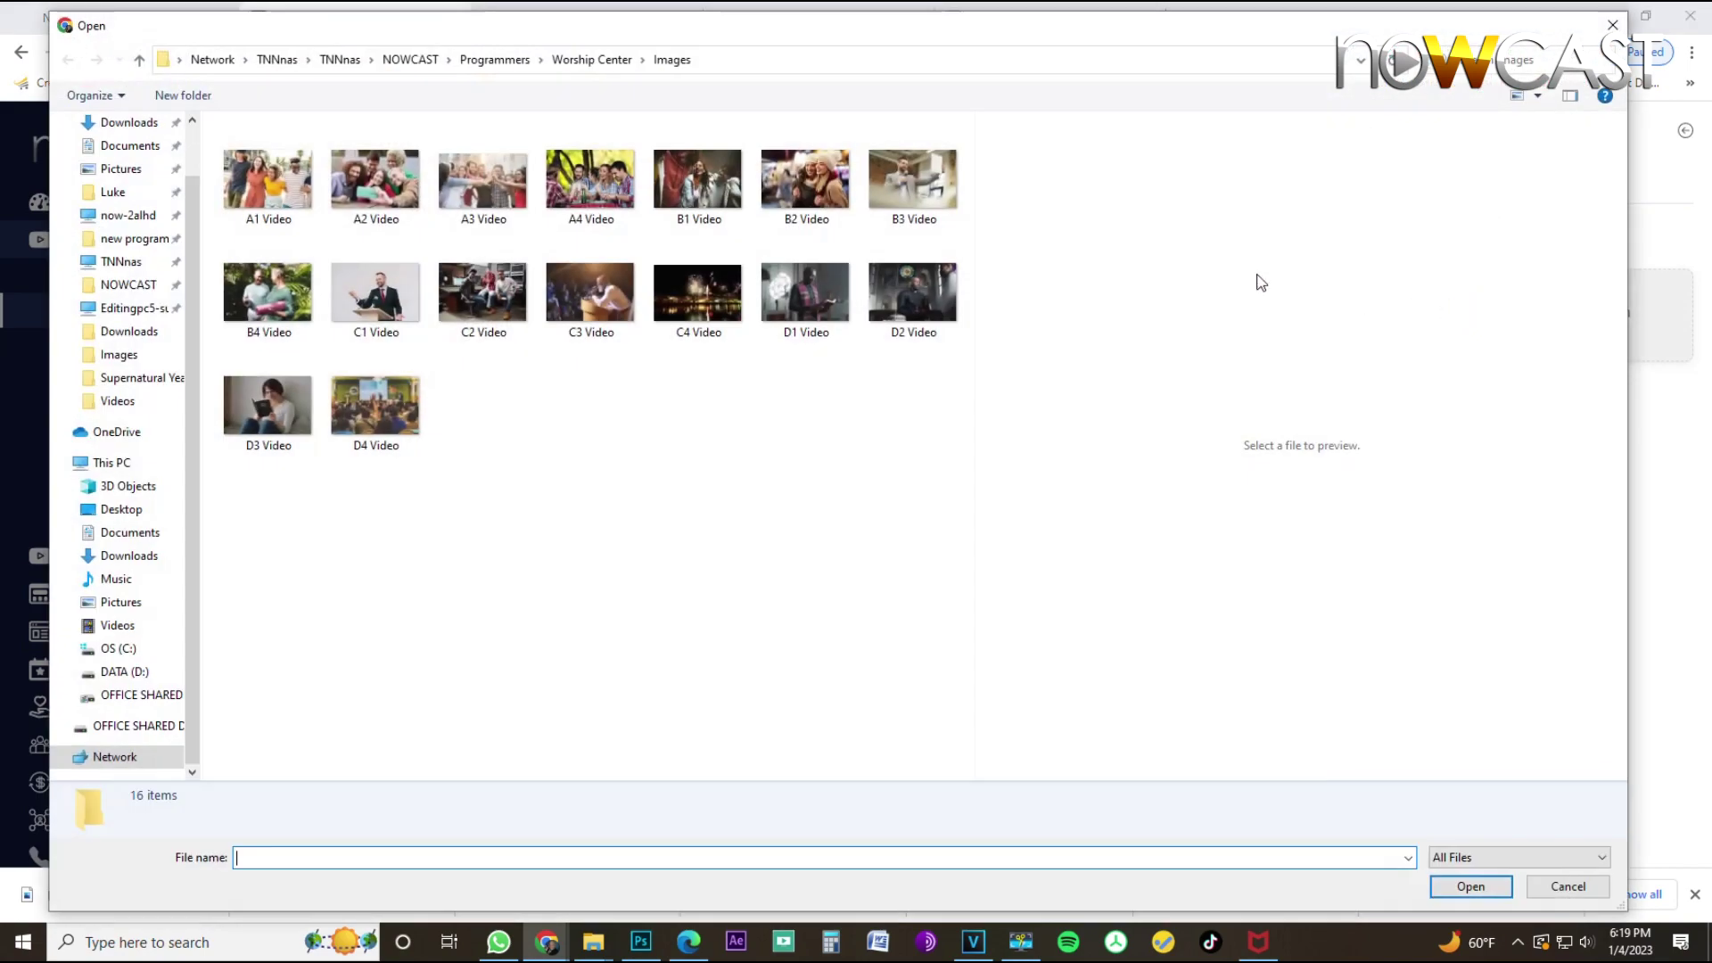
left_click(286, 167)
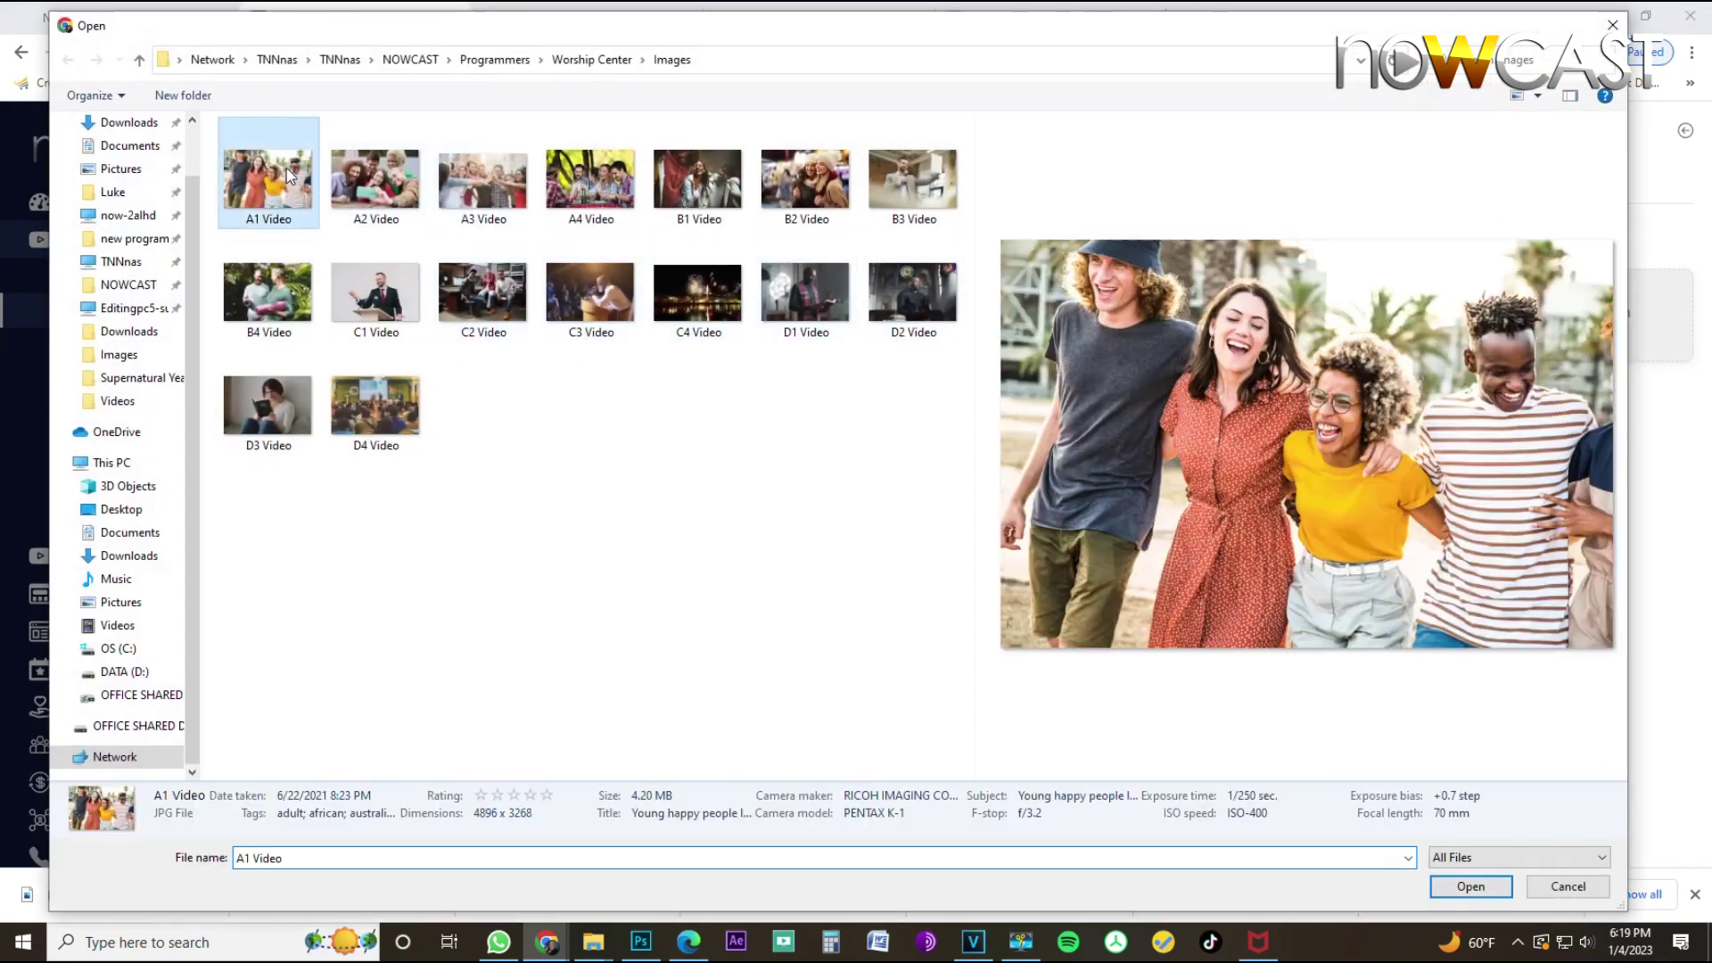
double_click(286, 168)
left_click_drag(871, 412, 869, 388)
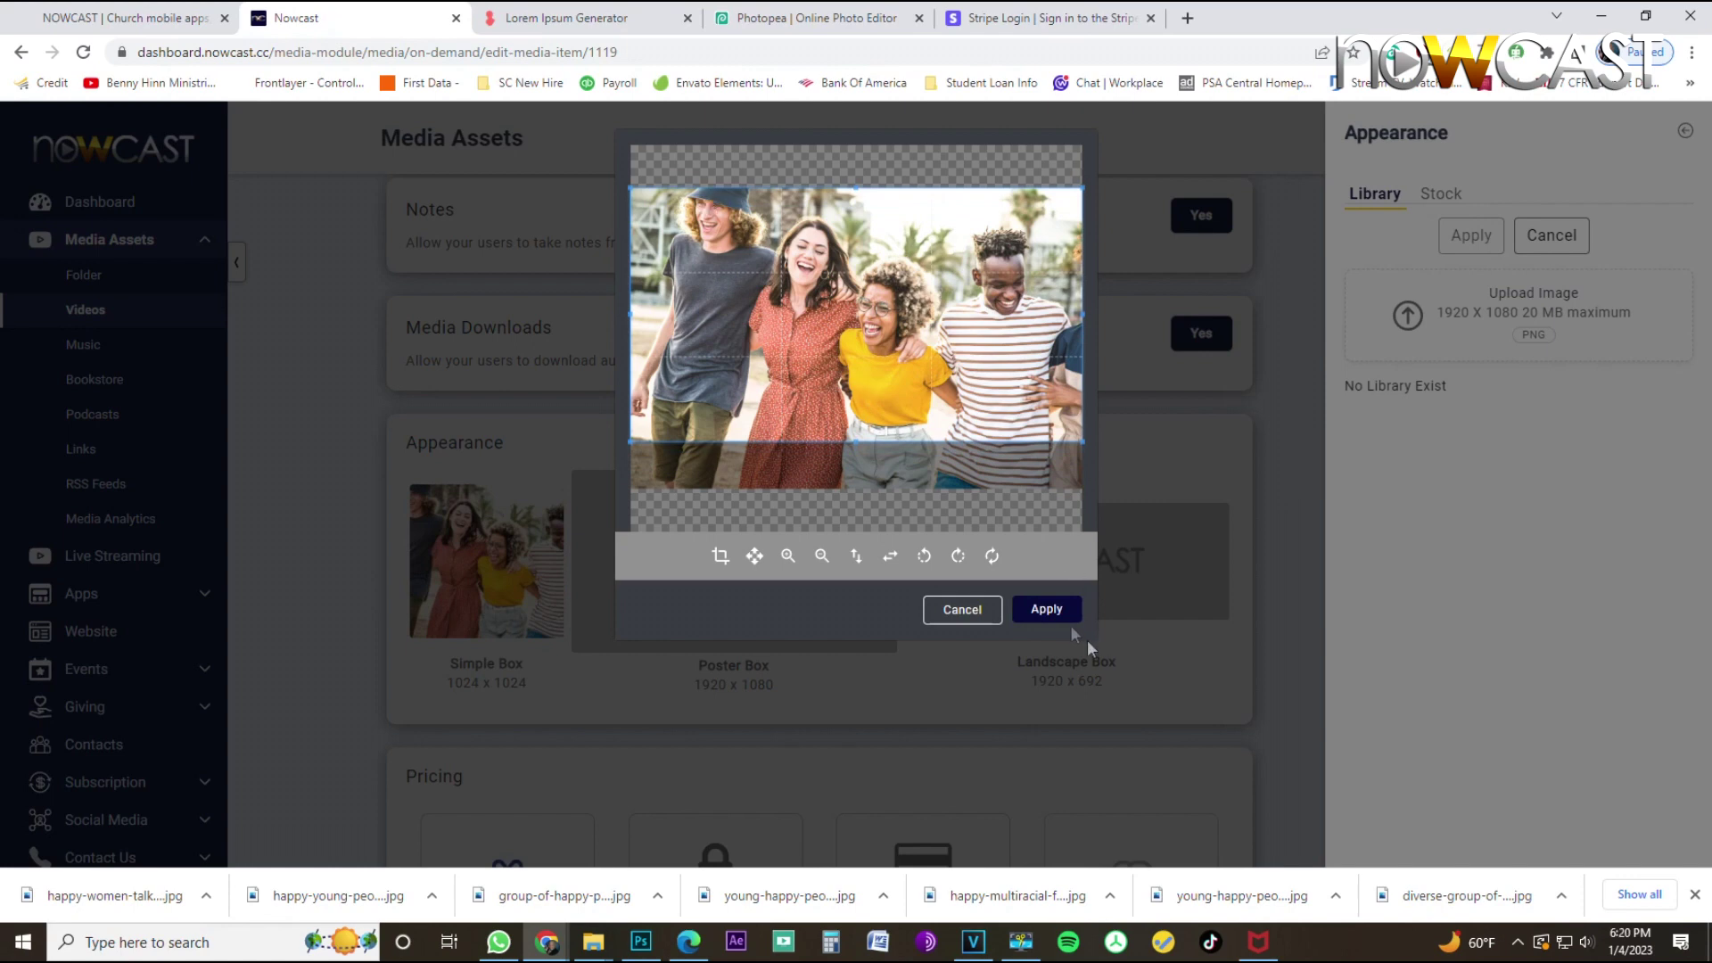
left_click(1045, 610)
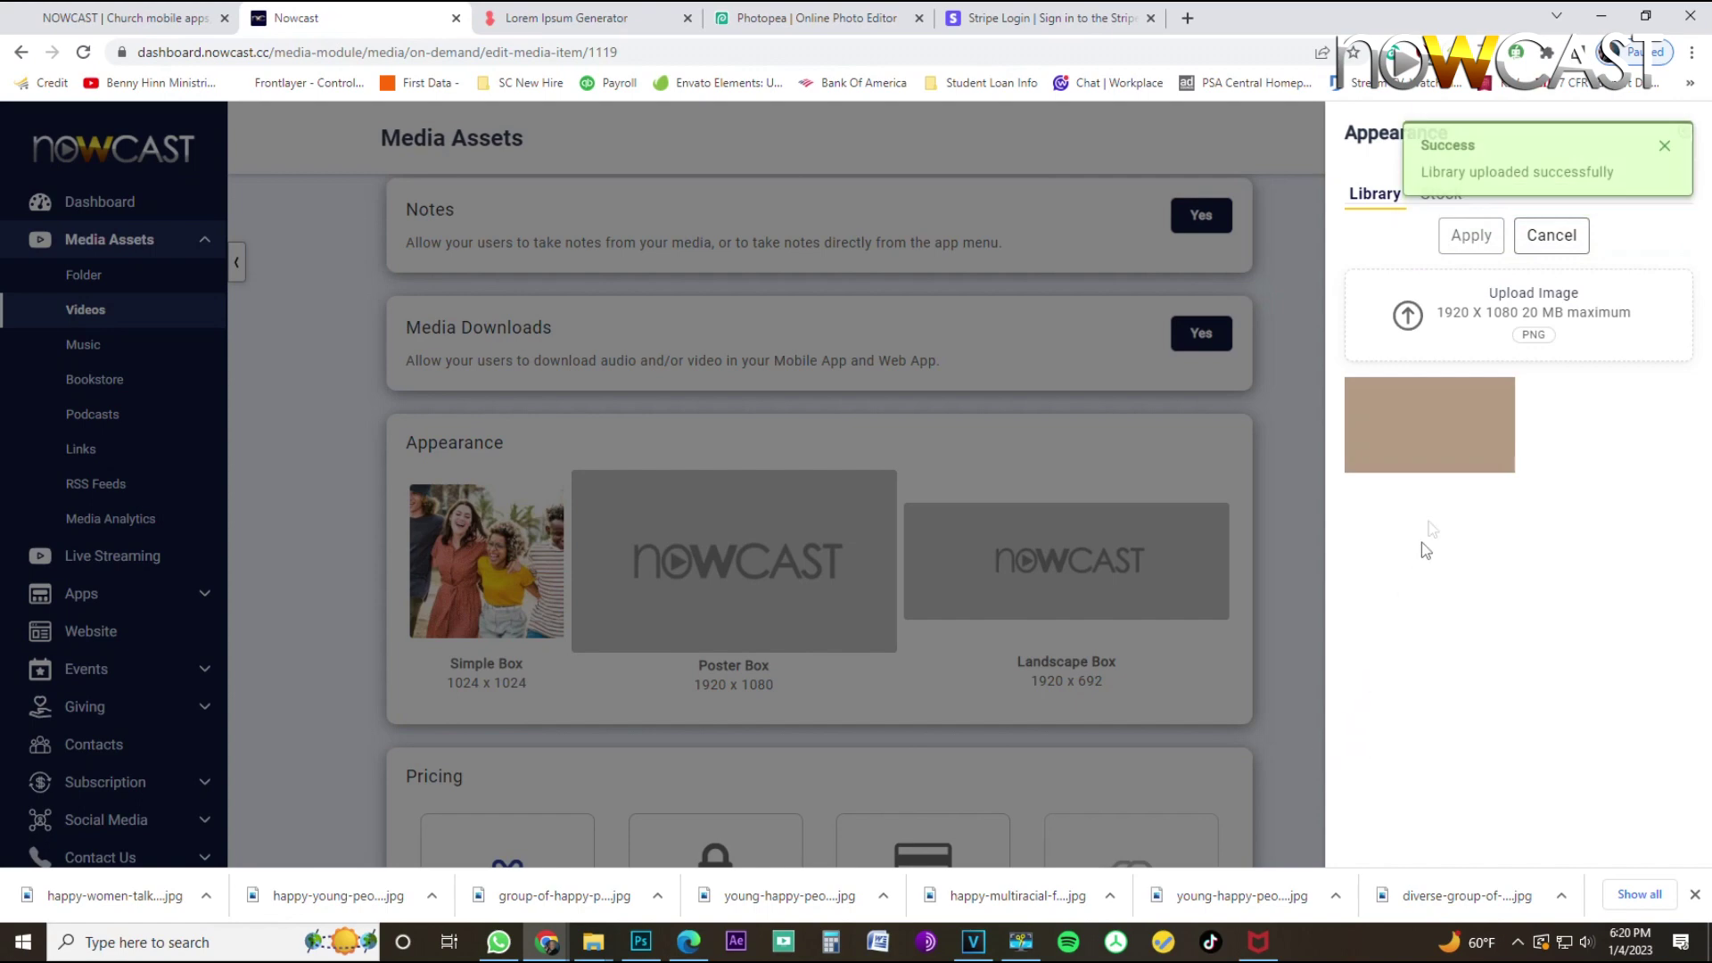
left_click(1453, 405)
left_click(1471, 235)
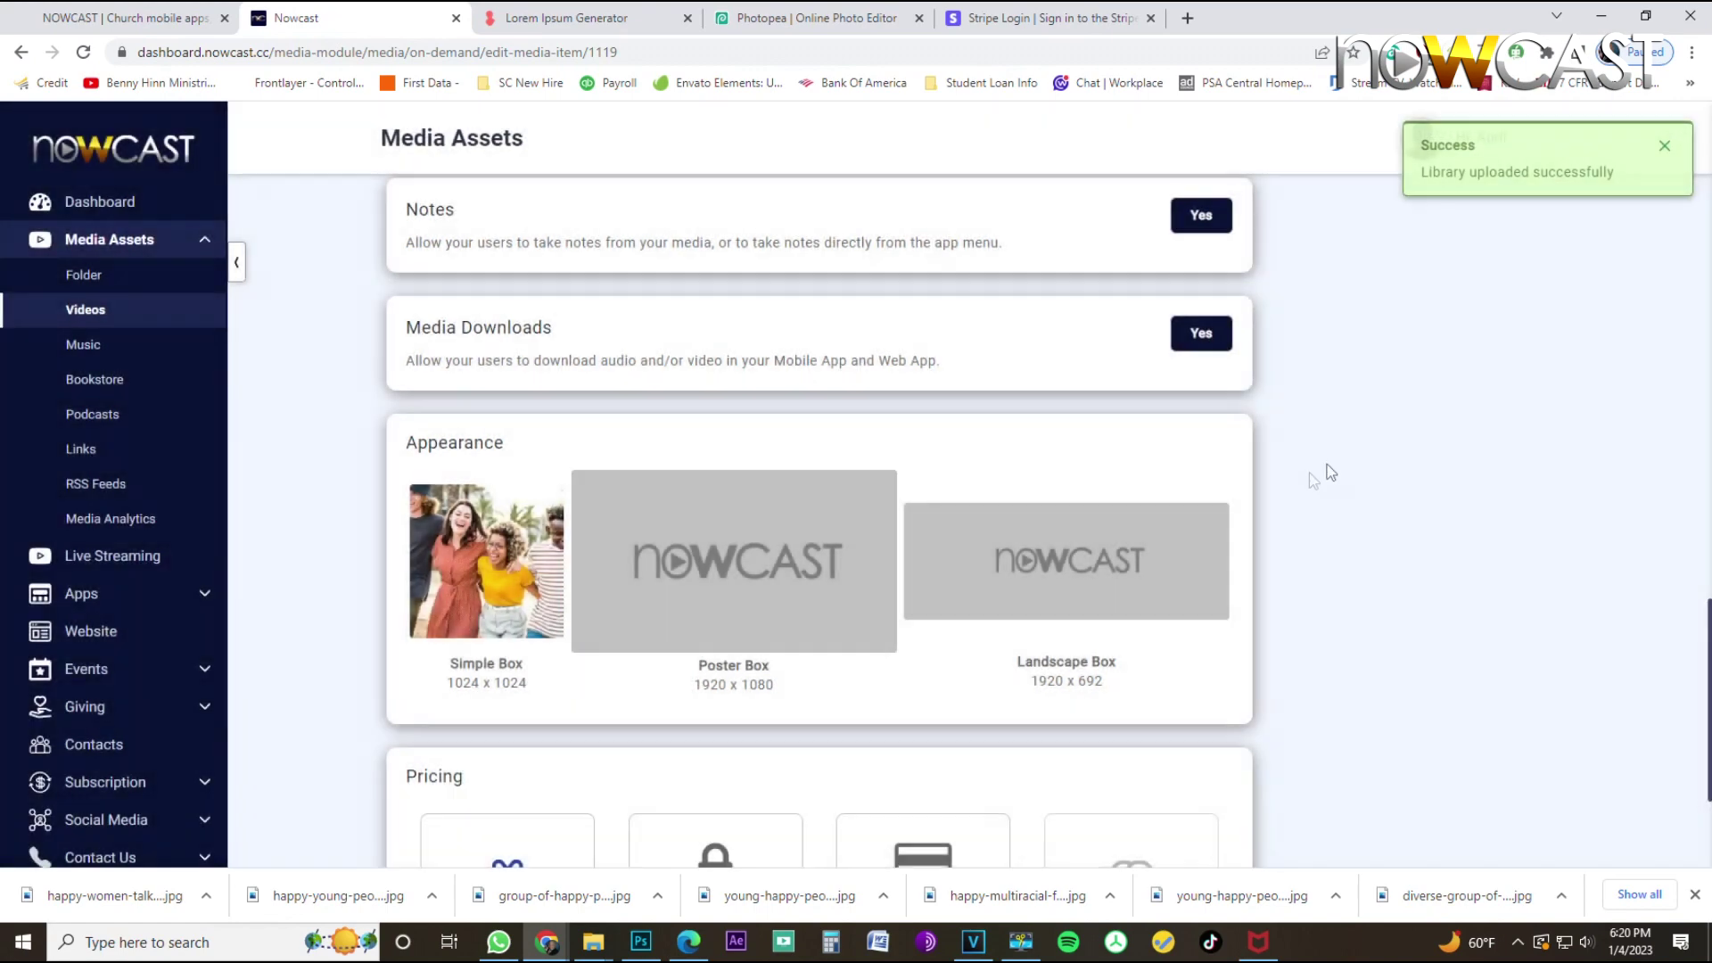
Upload the A1 Video photo to the Landscape Box, cropped to a 1920 x 692 strip over the faces.
left_click(1048, 569)
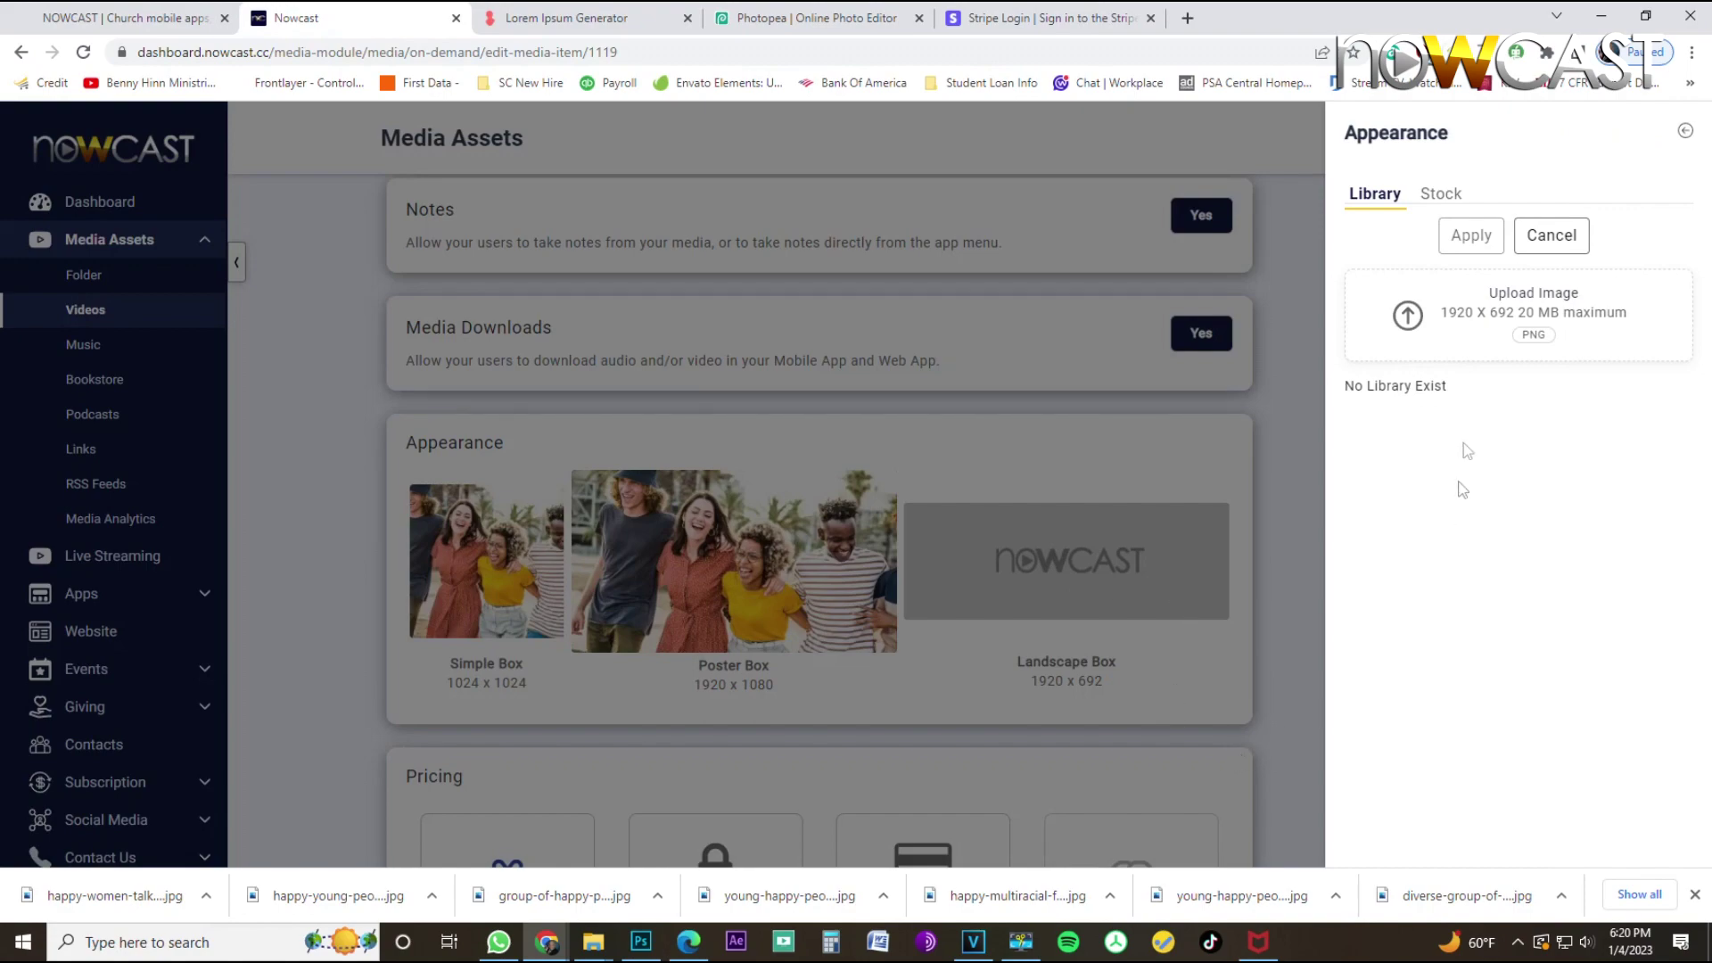
left_click(1515, 314)
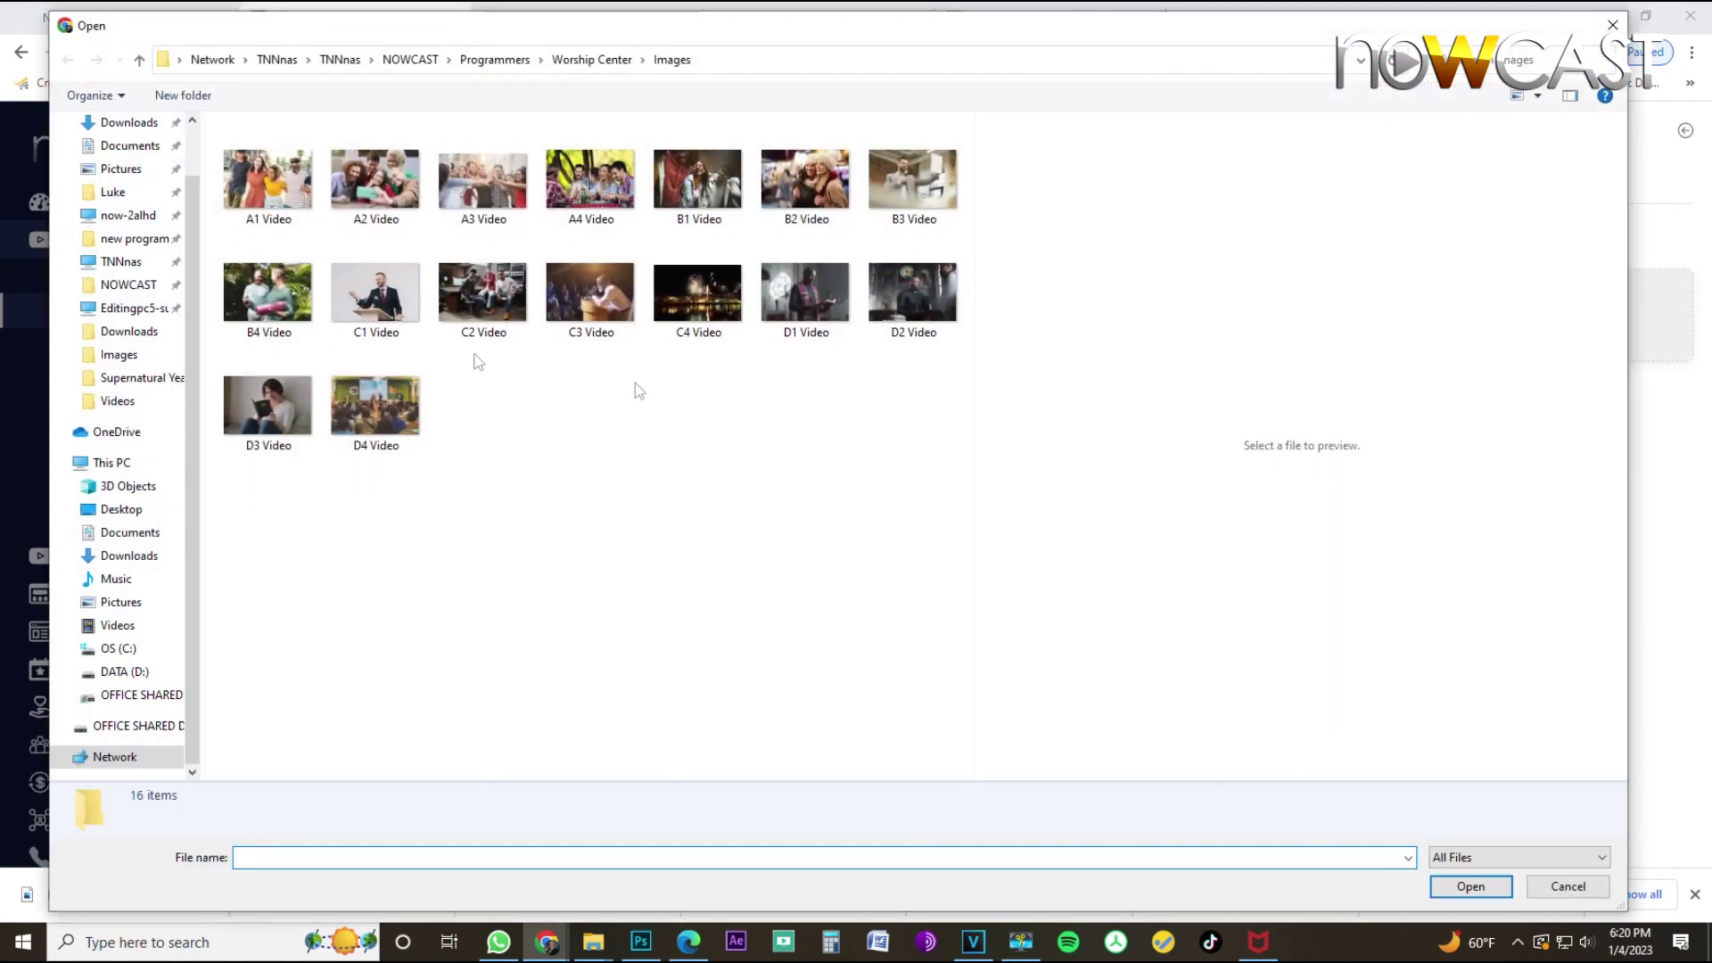
double_click(267, 179)
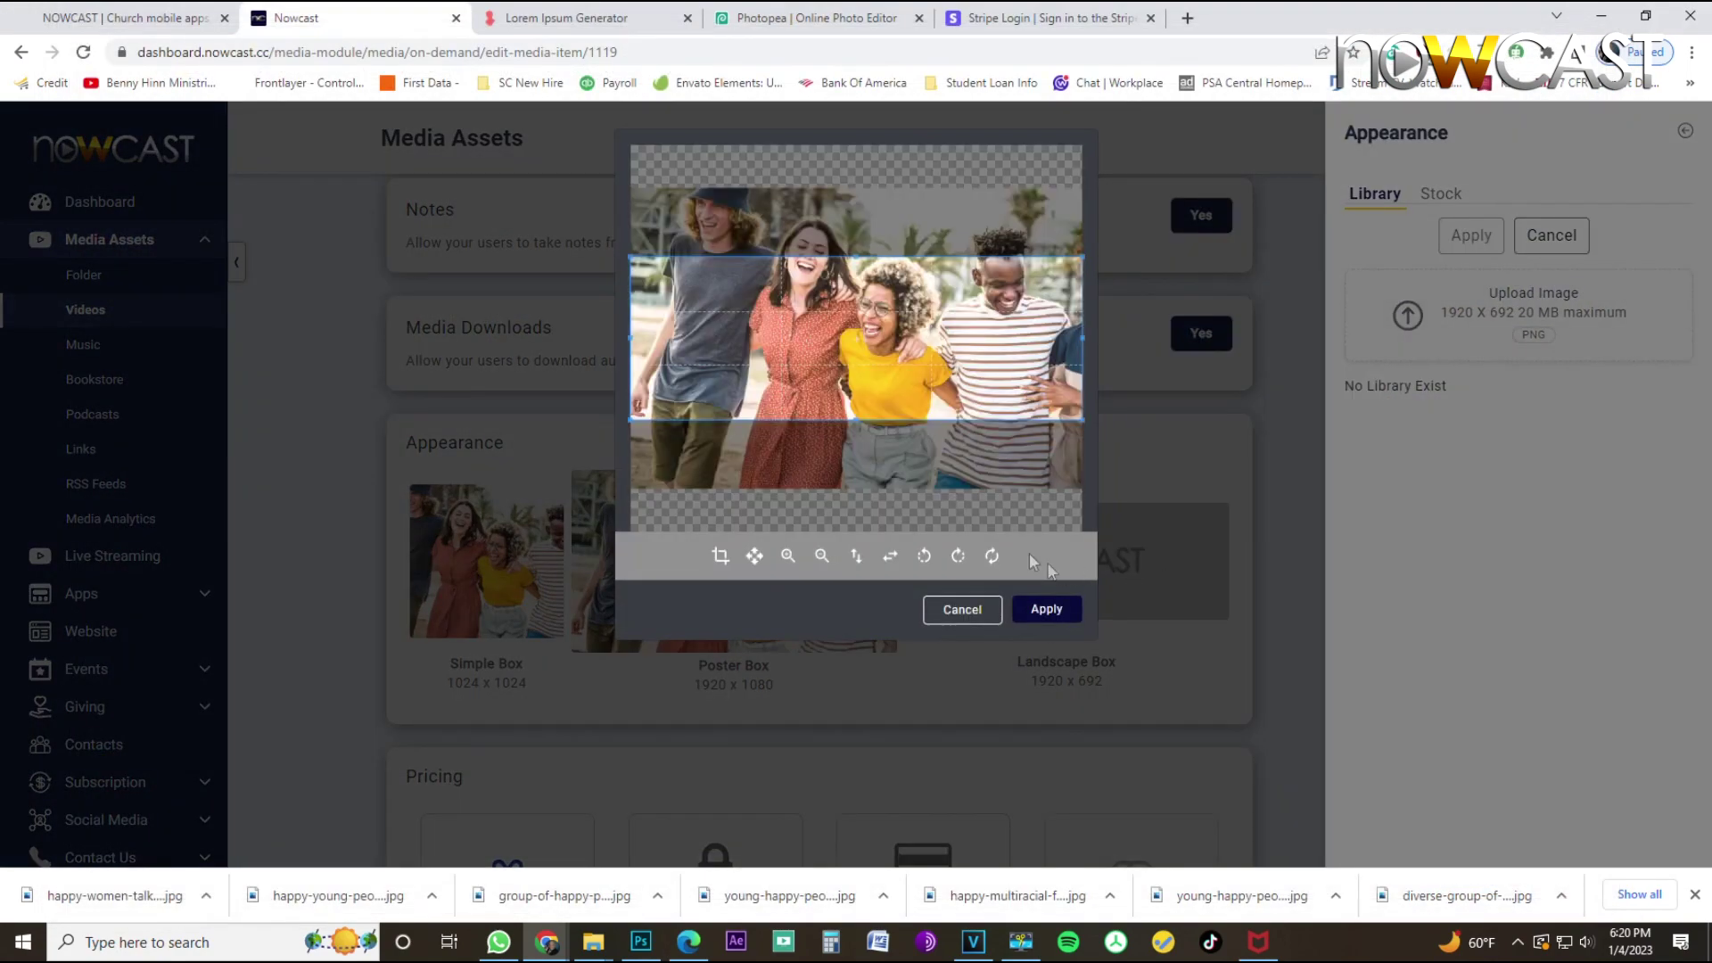
left_click_drag(805, 363, 805, 291)
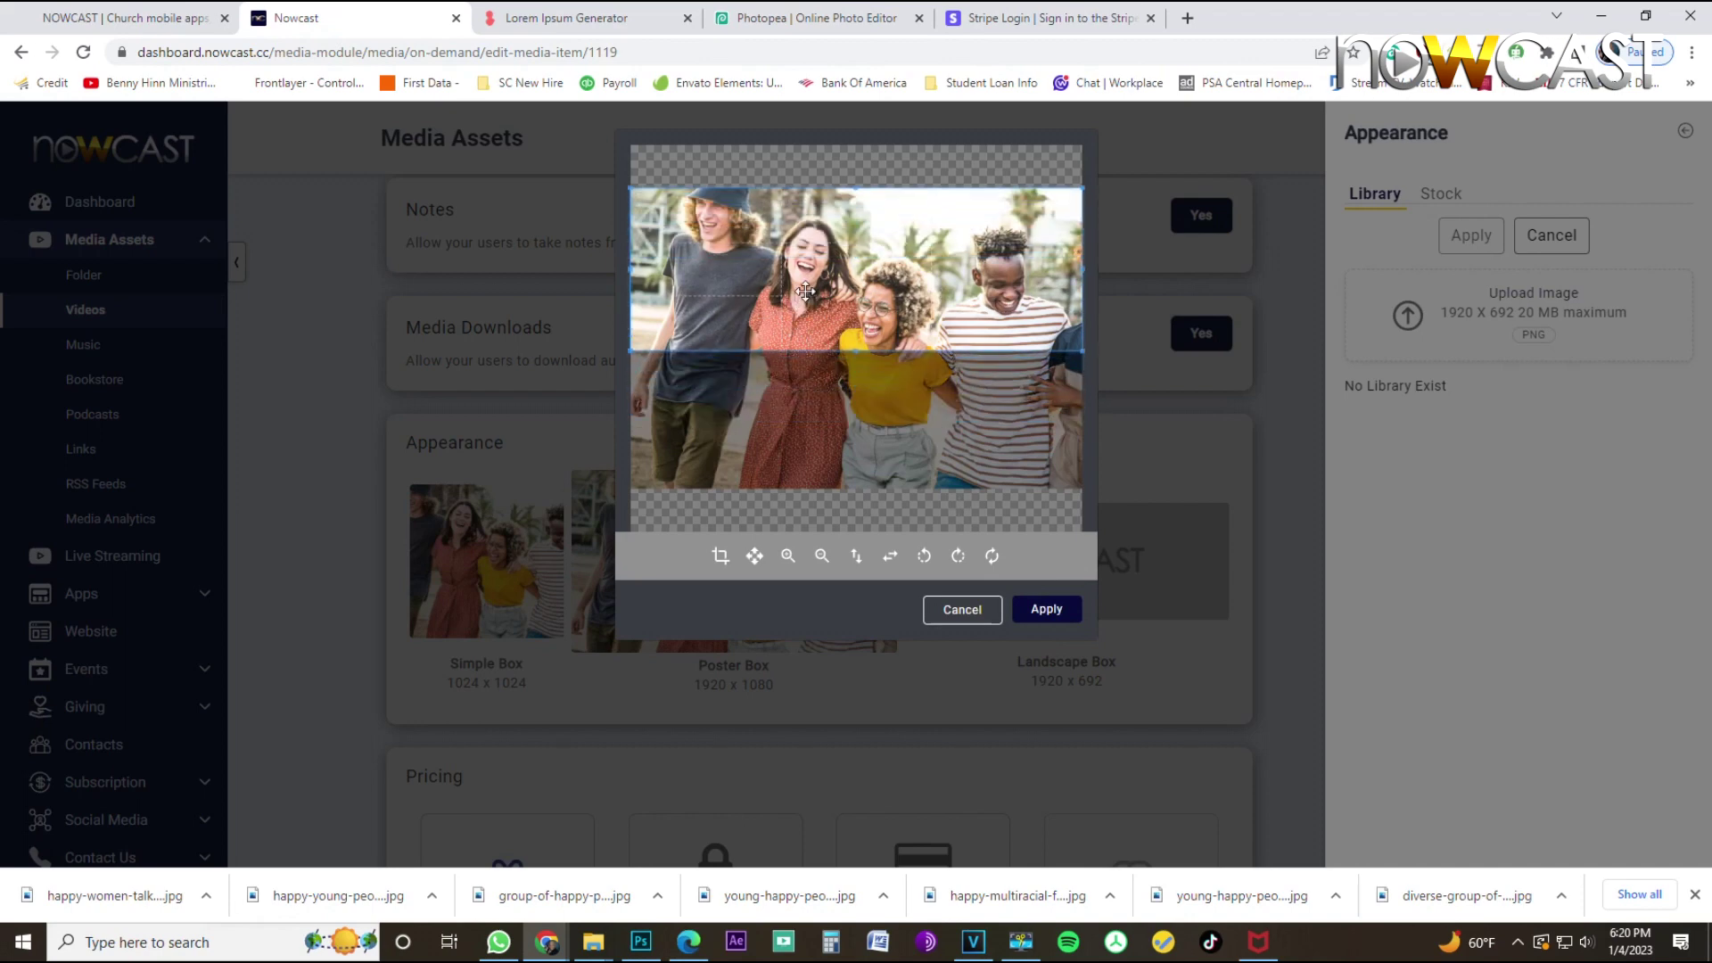
left_click(1045, 609)
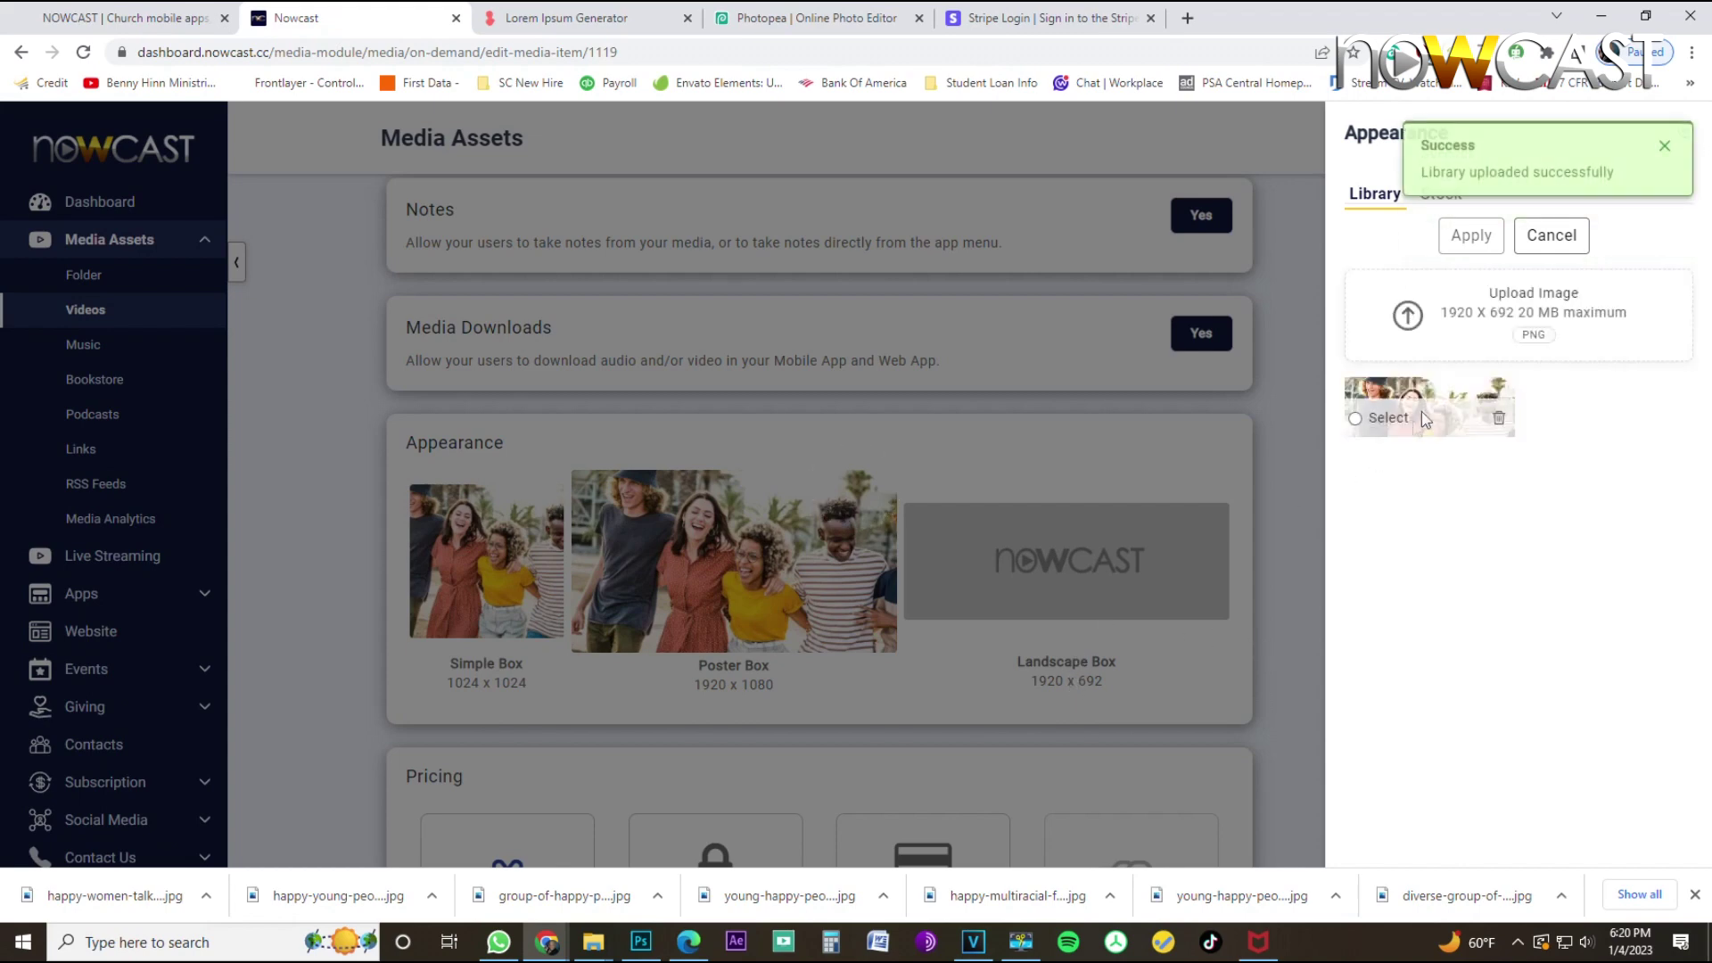
left_click(1430, 409)
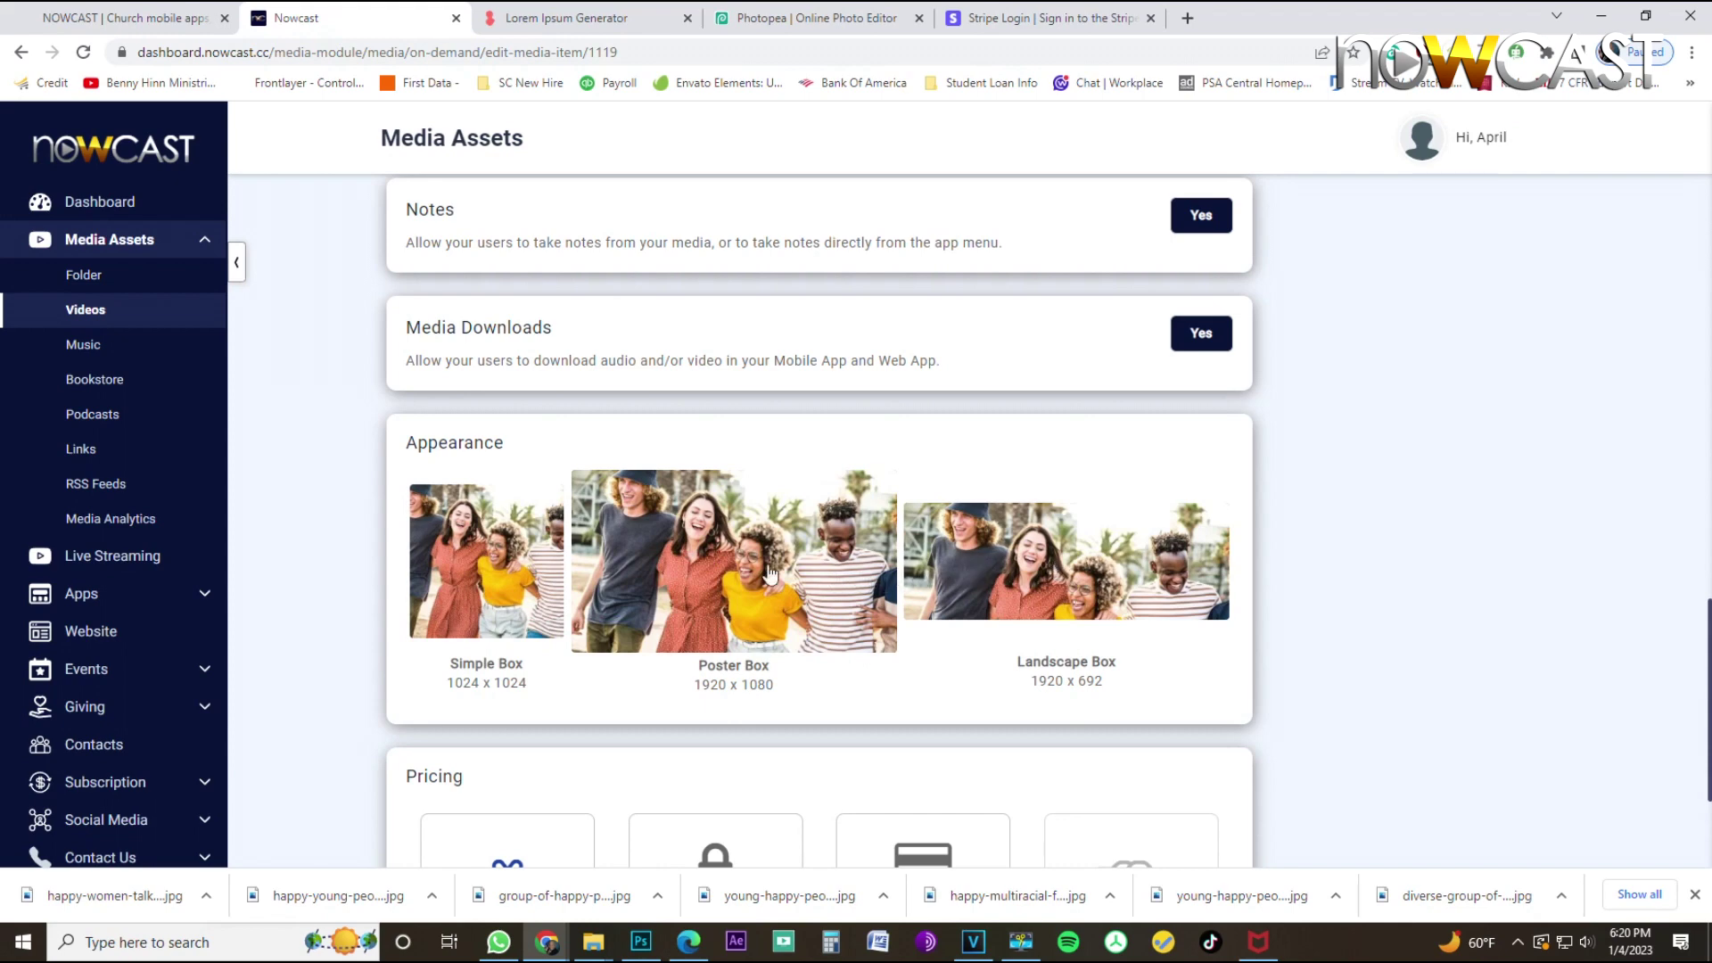
Save the video's changes with the new Appearance artwork.
scroll(730, 580, "down", 3)
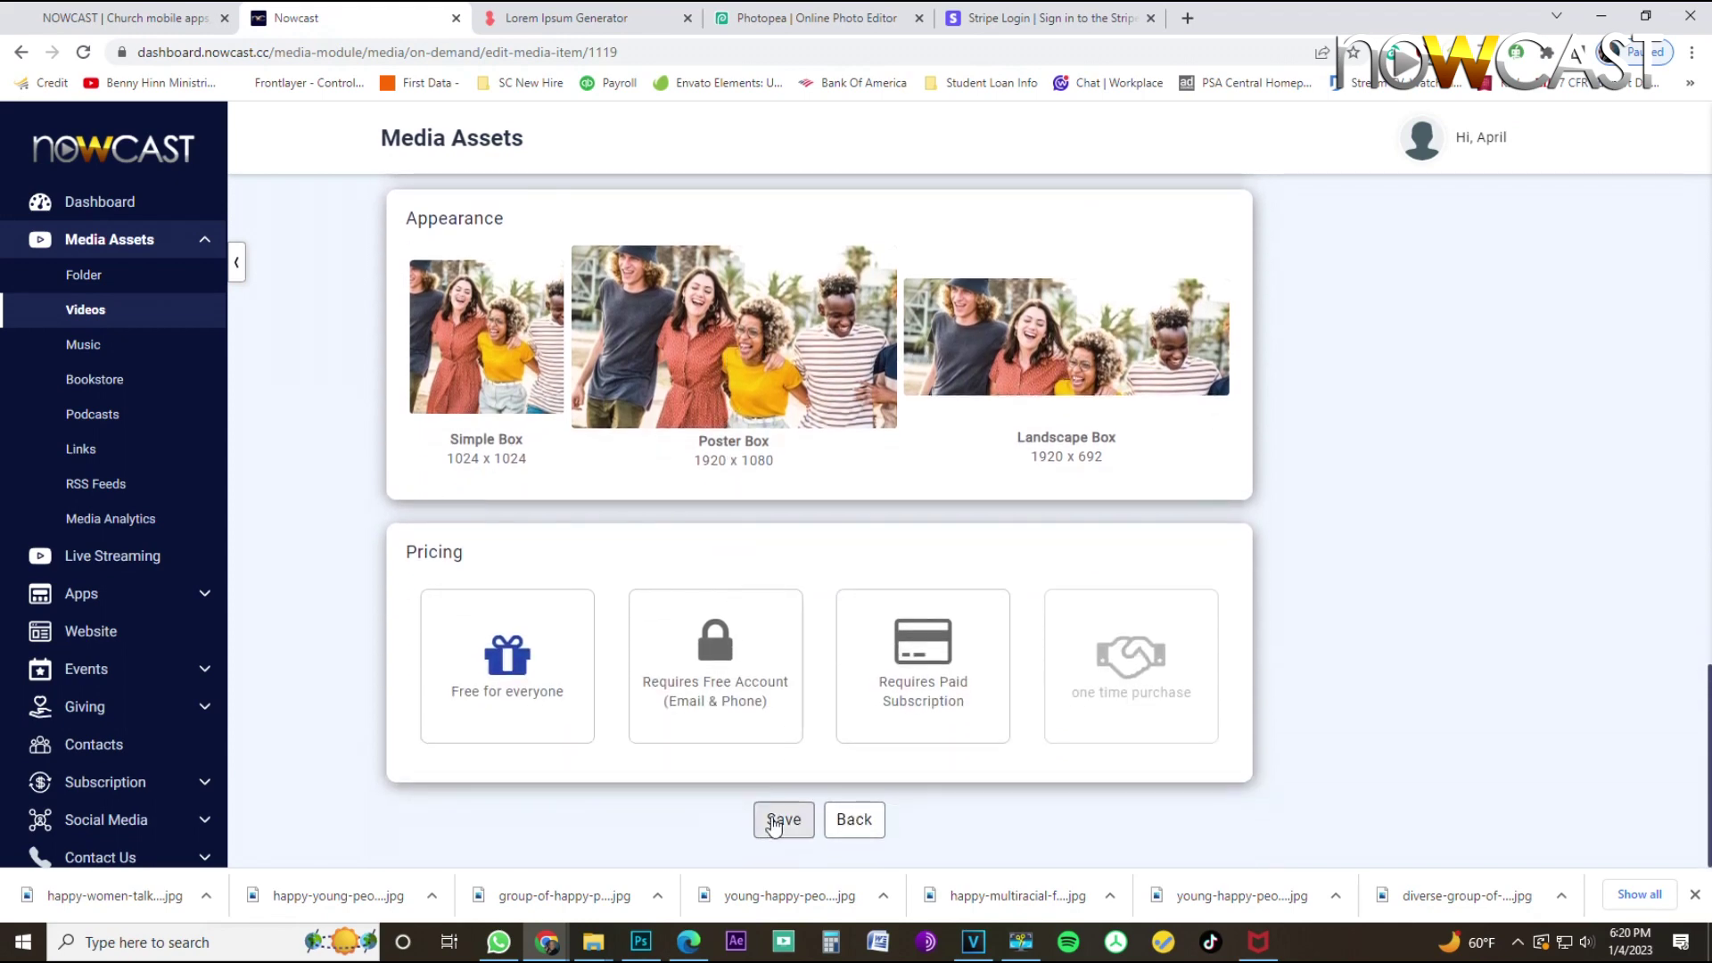
left_click(774, 824)
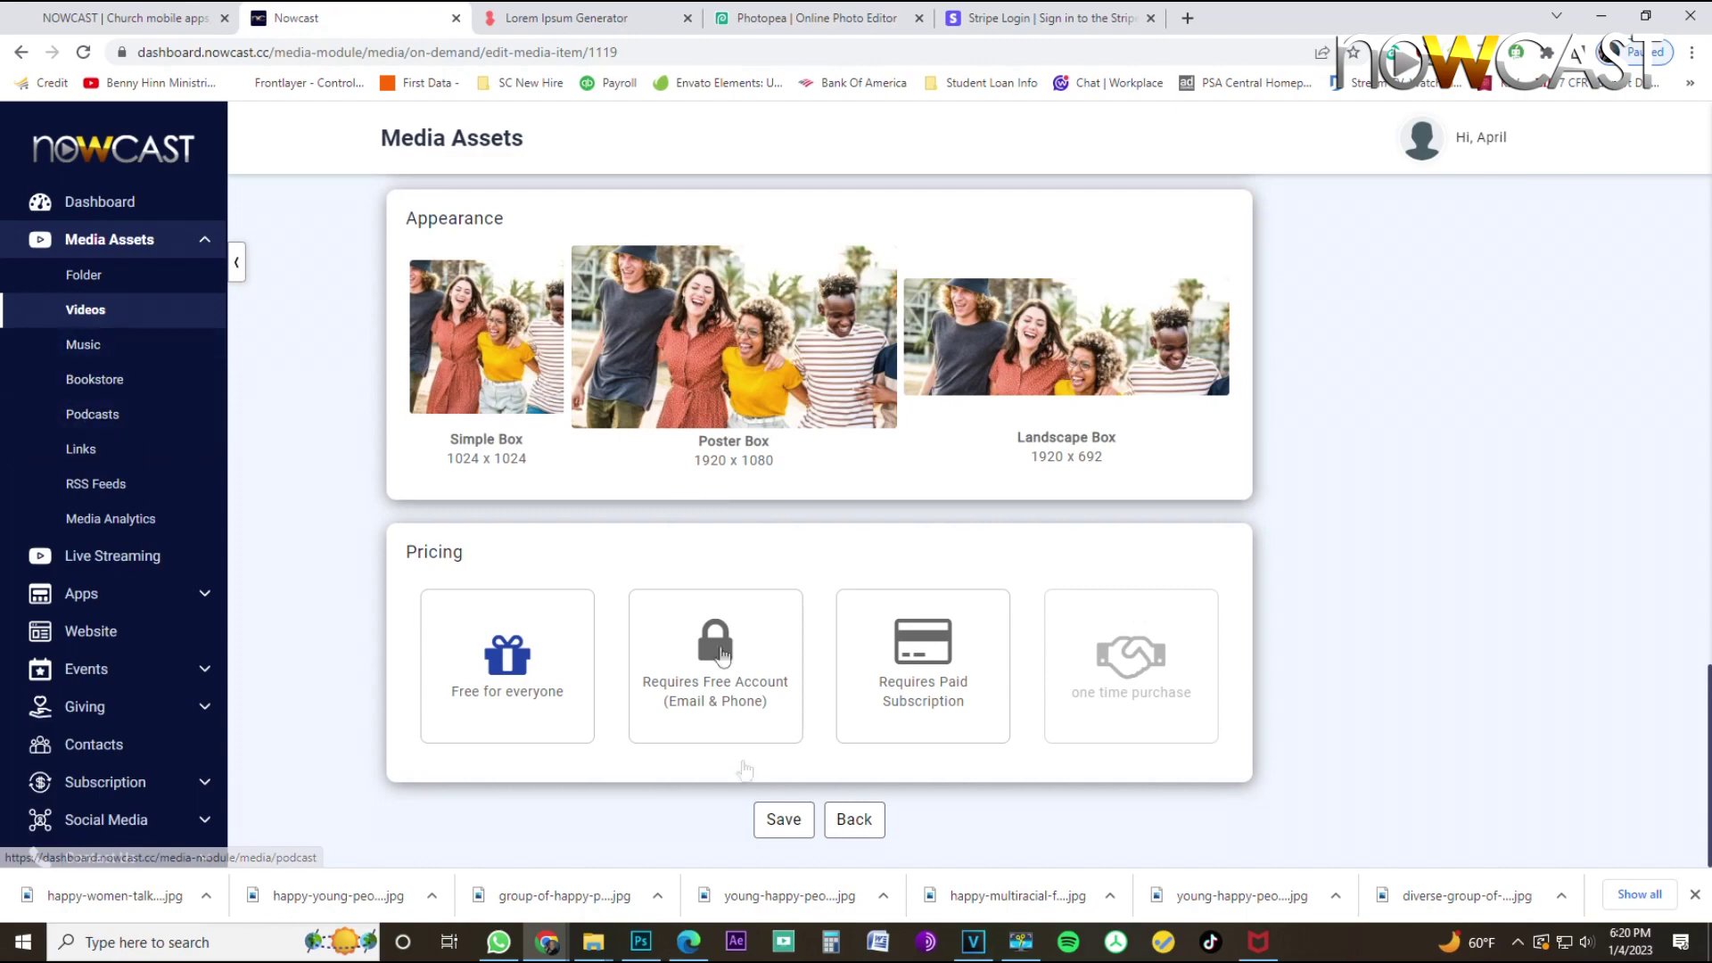
scroll(671, 319, "up", 12)
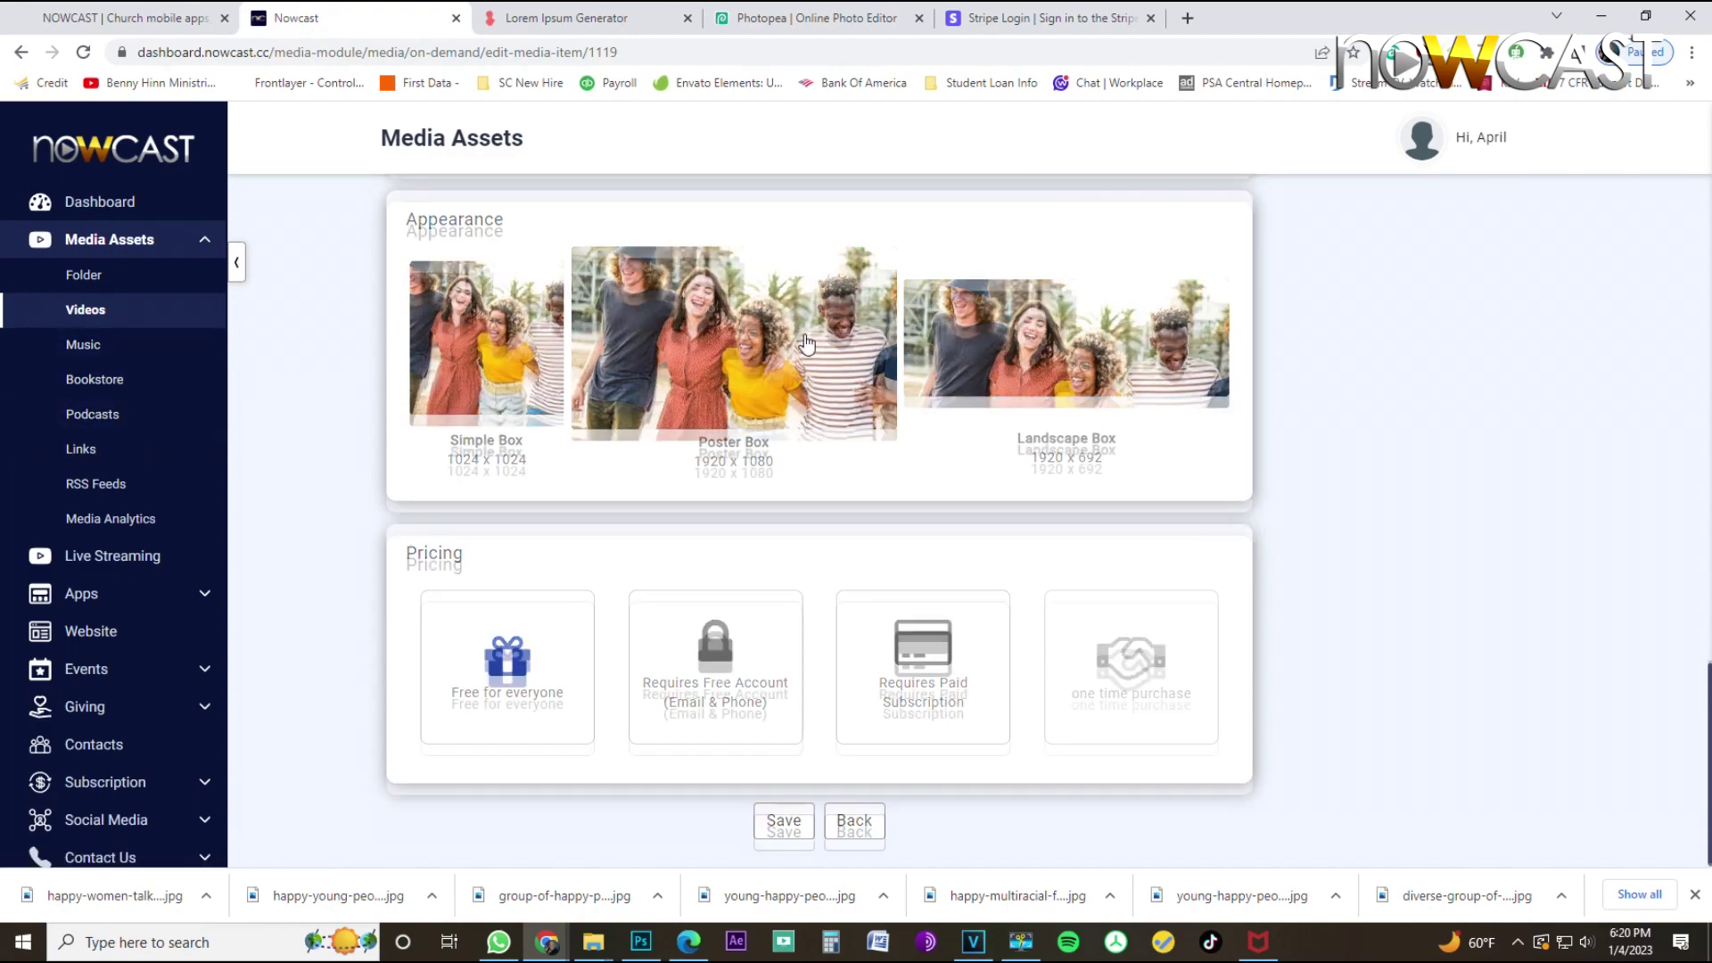
scroll(714, 437, "up", 8)
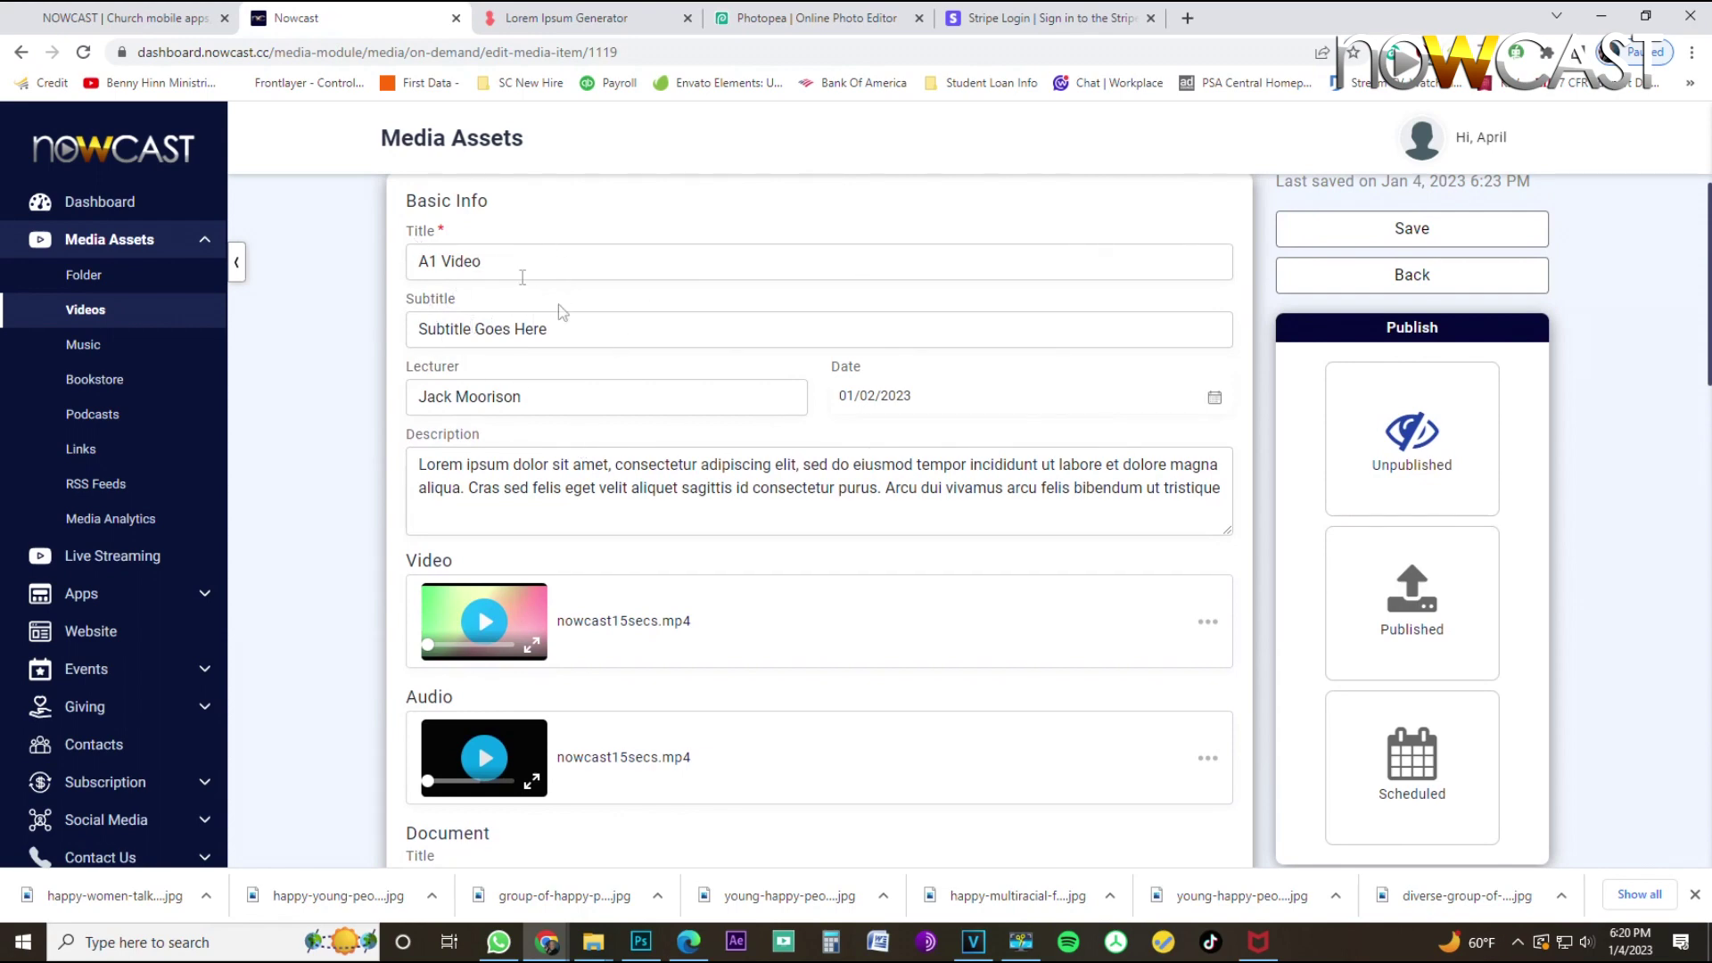
Change the Pricing from Requires Free Account to Requires Paid Subscription.
scroll(562, 312, "down", 4)
scroll(499, 334, "up", 4)
scroll(800, 453, "down", 10)
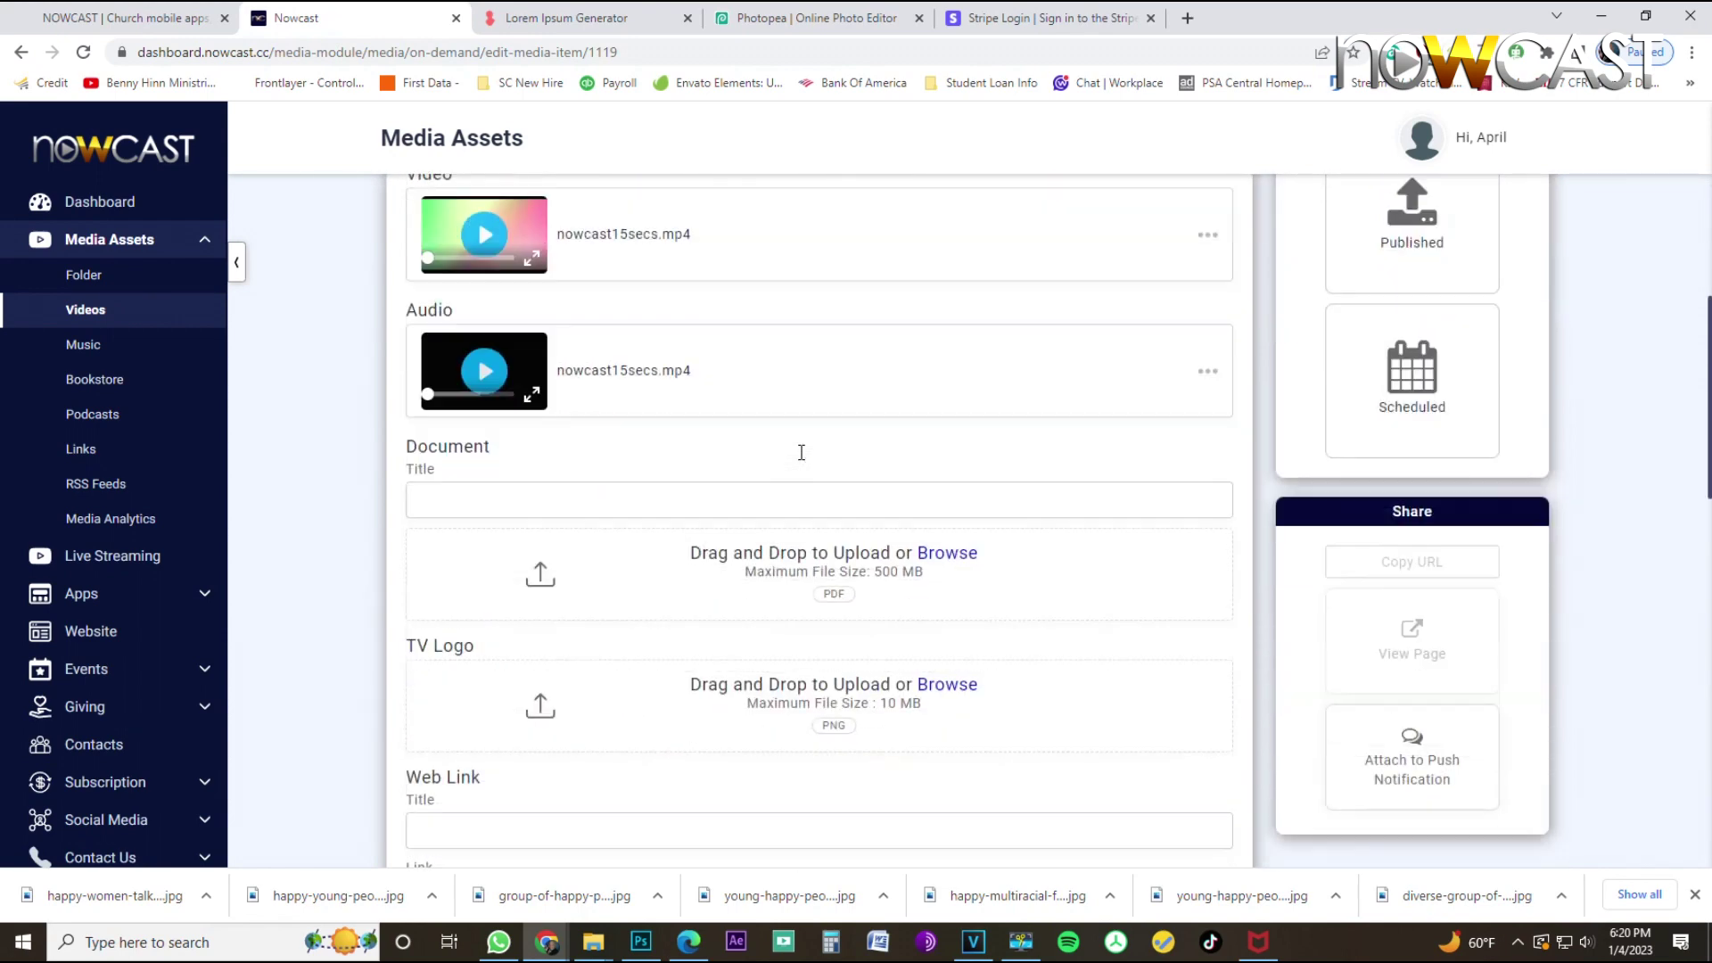
scroll(803, 459, "down", 5)
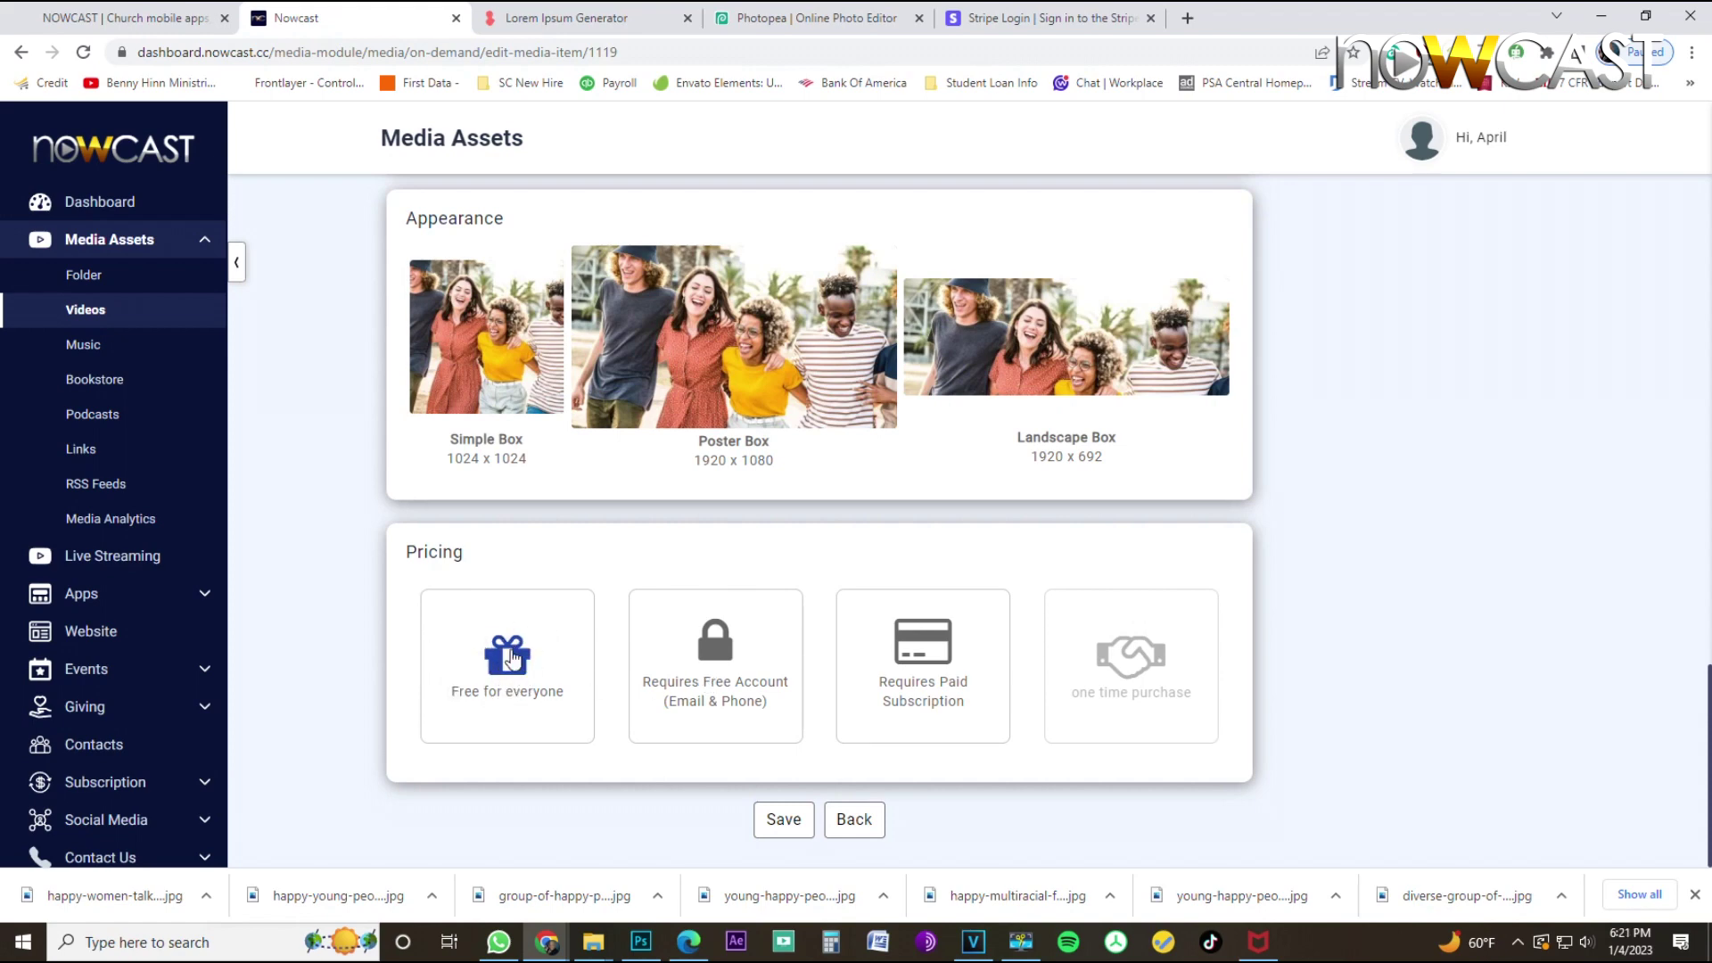
left_click(731, 667)
left_click(897, 656)
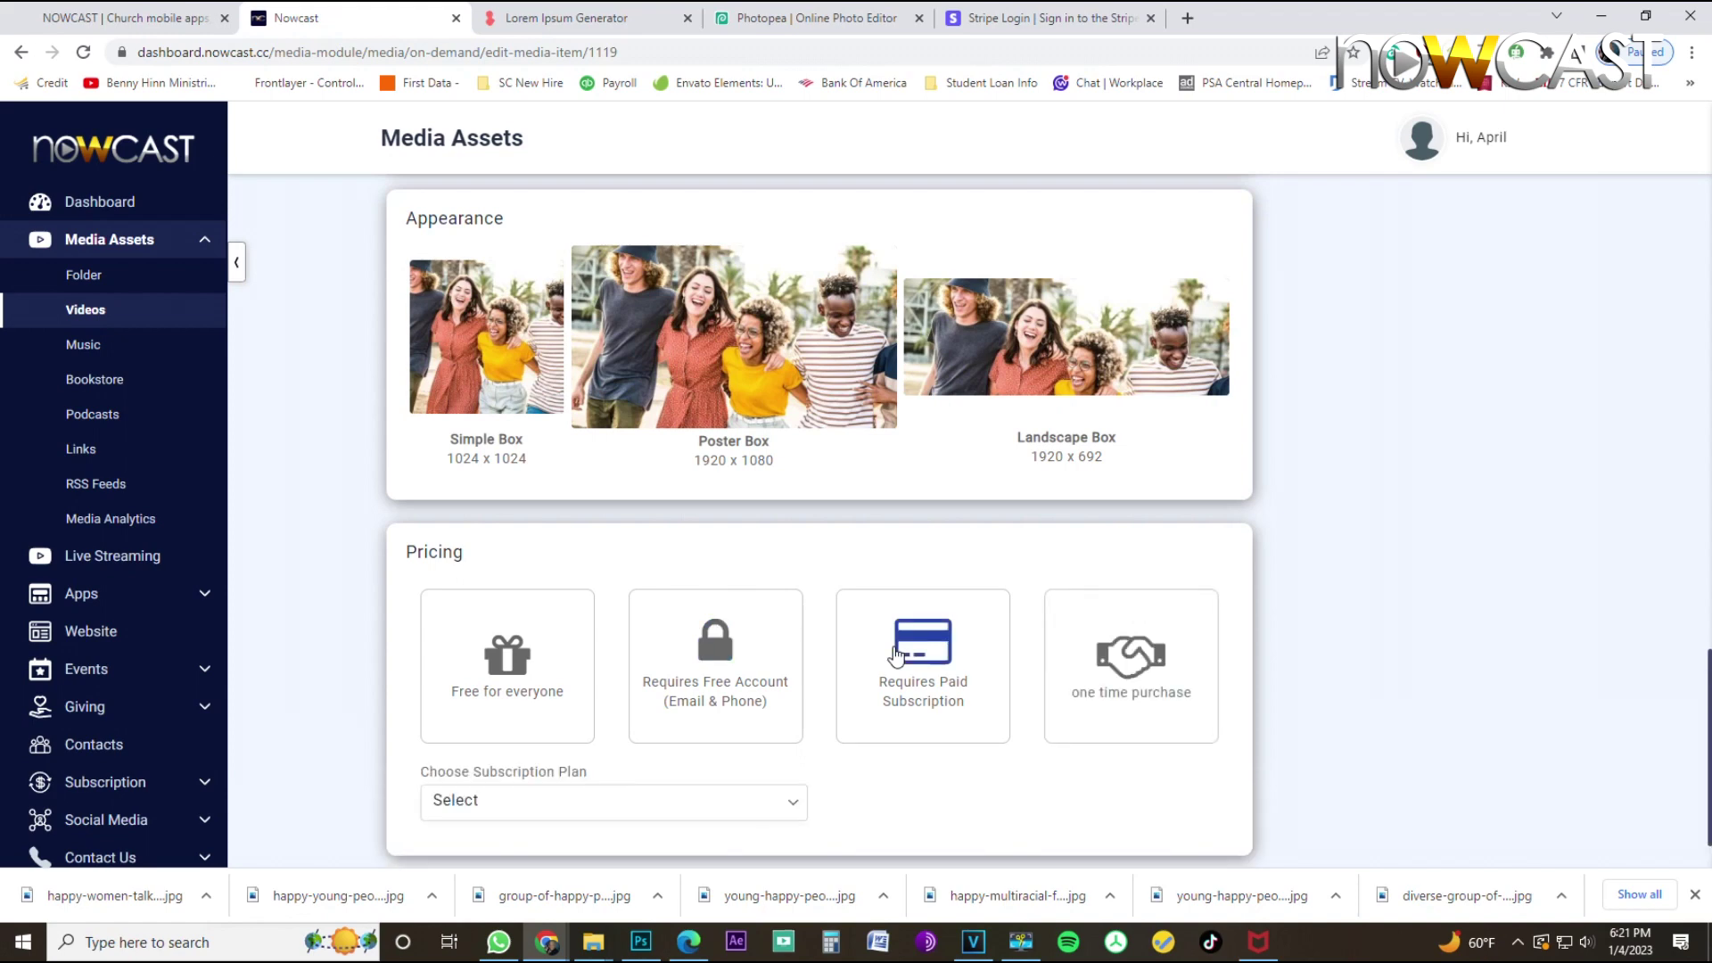
Tick Monthly and Annual Plan in the Choose Subscription Plan list, then close it.
left_click(788, 805)
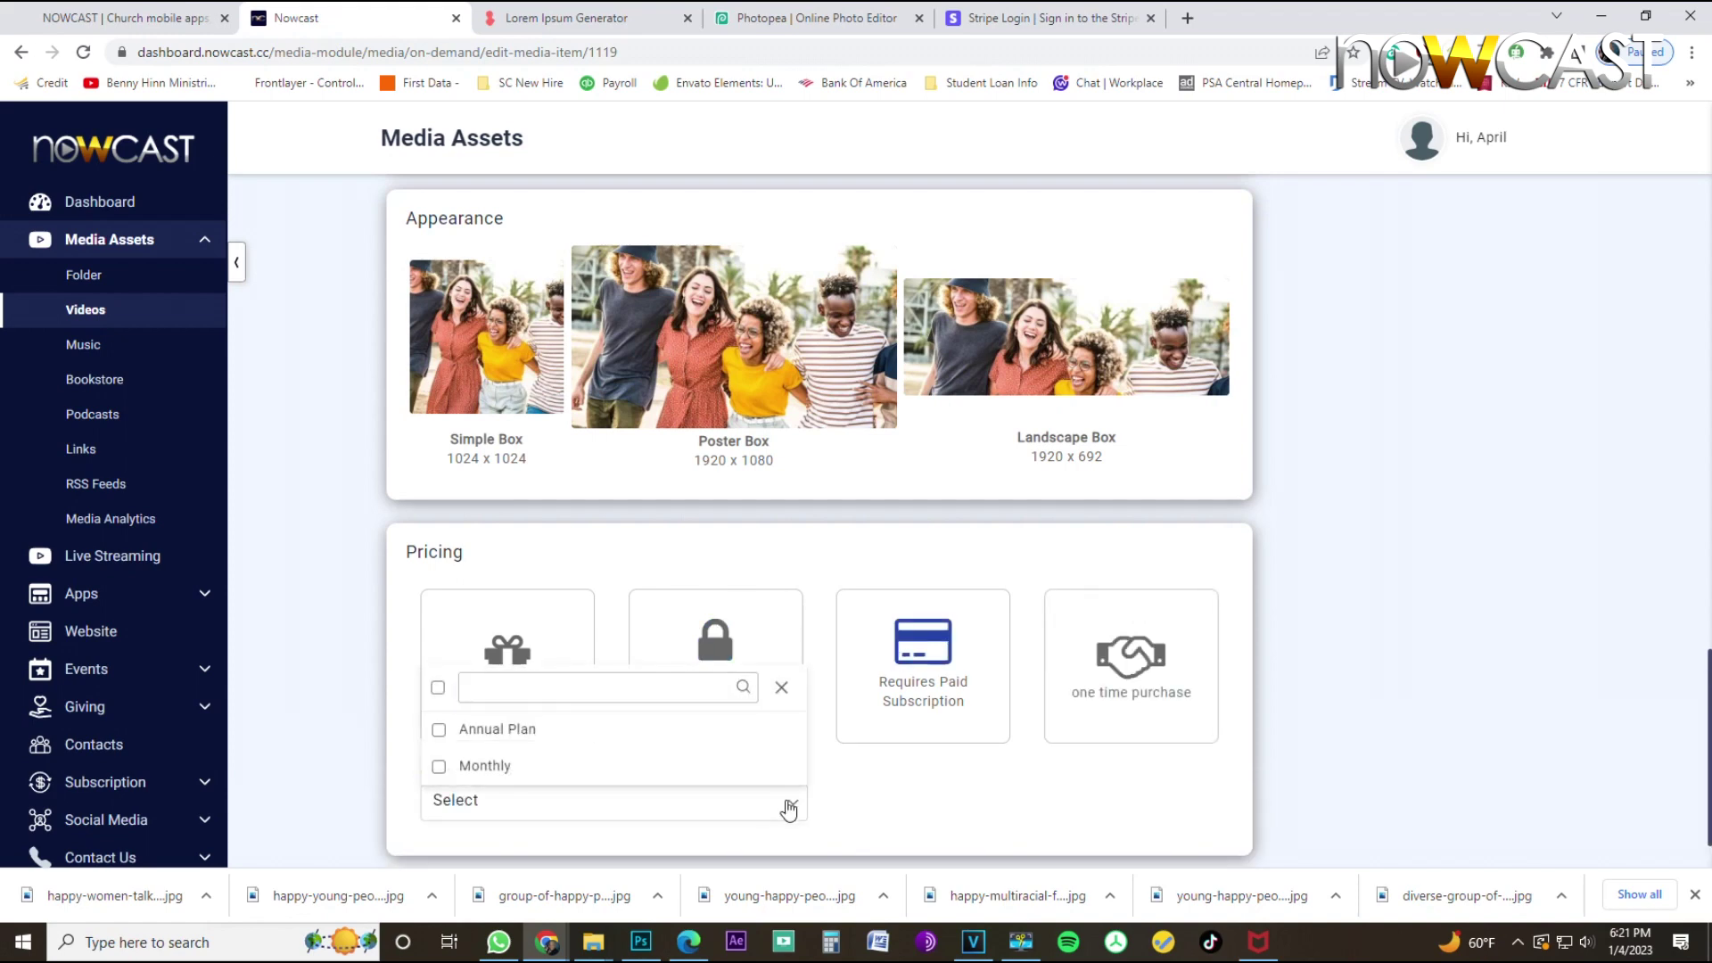
left_click(788, 805)
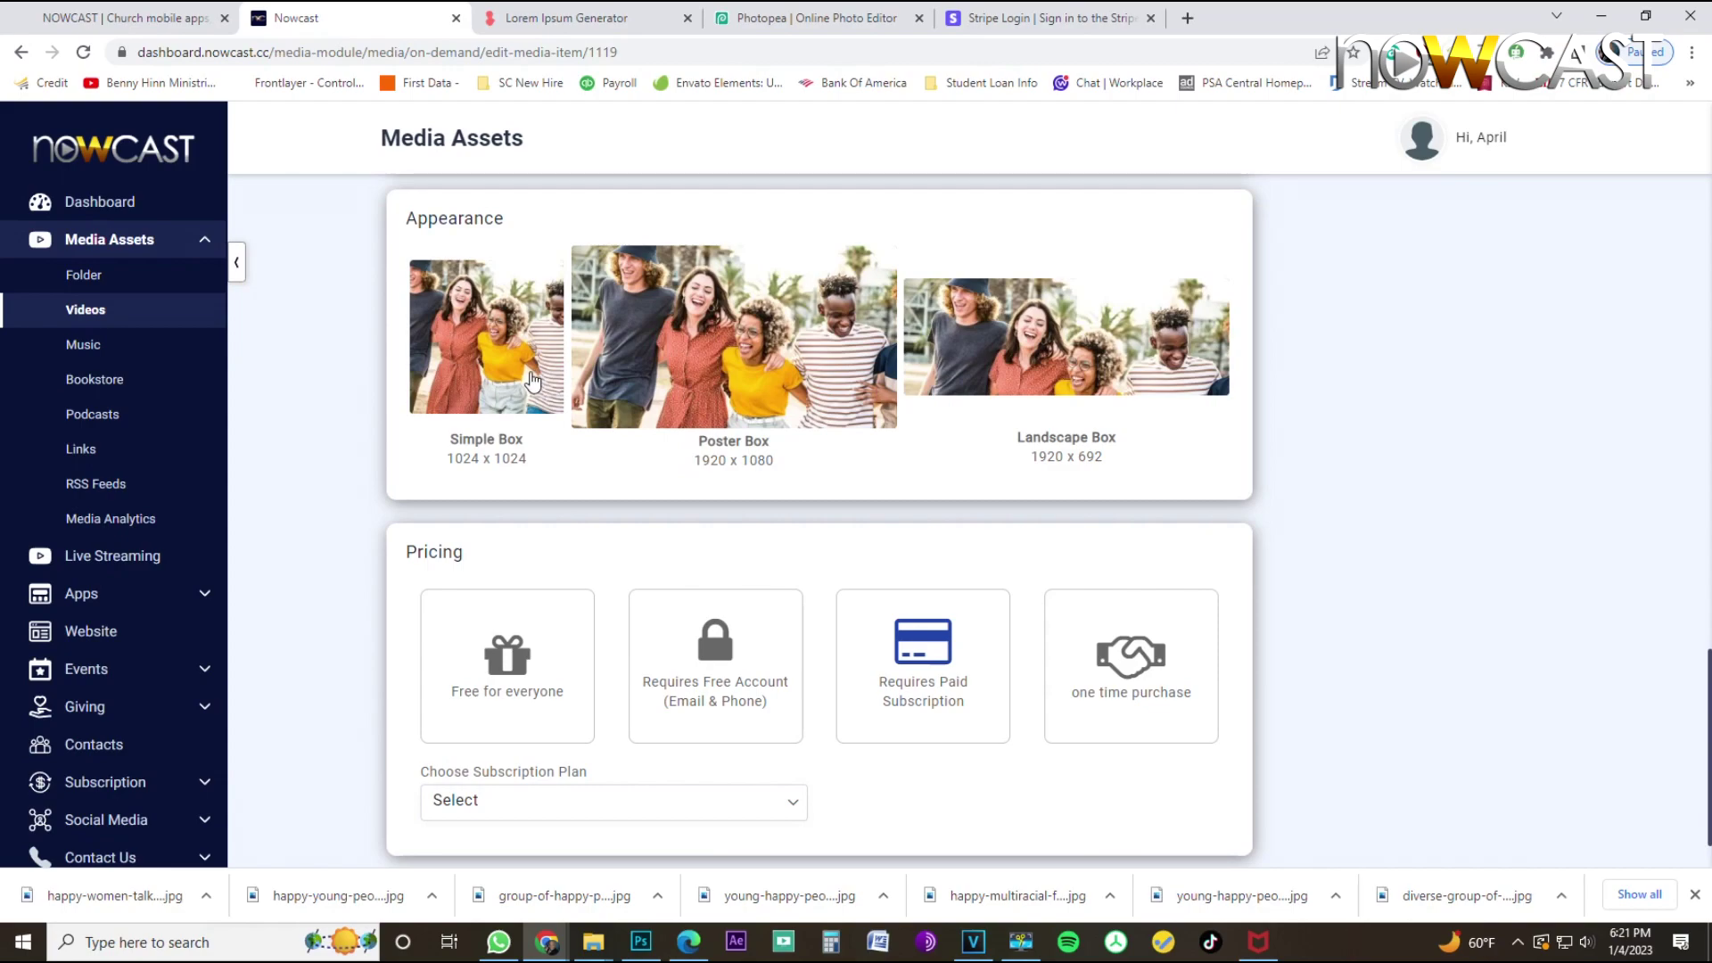
scroll(660, 491, "up", 10)
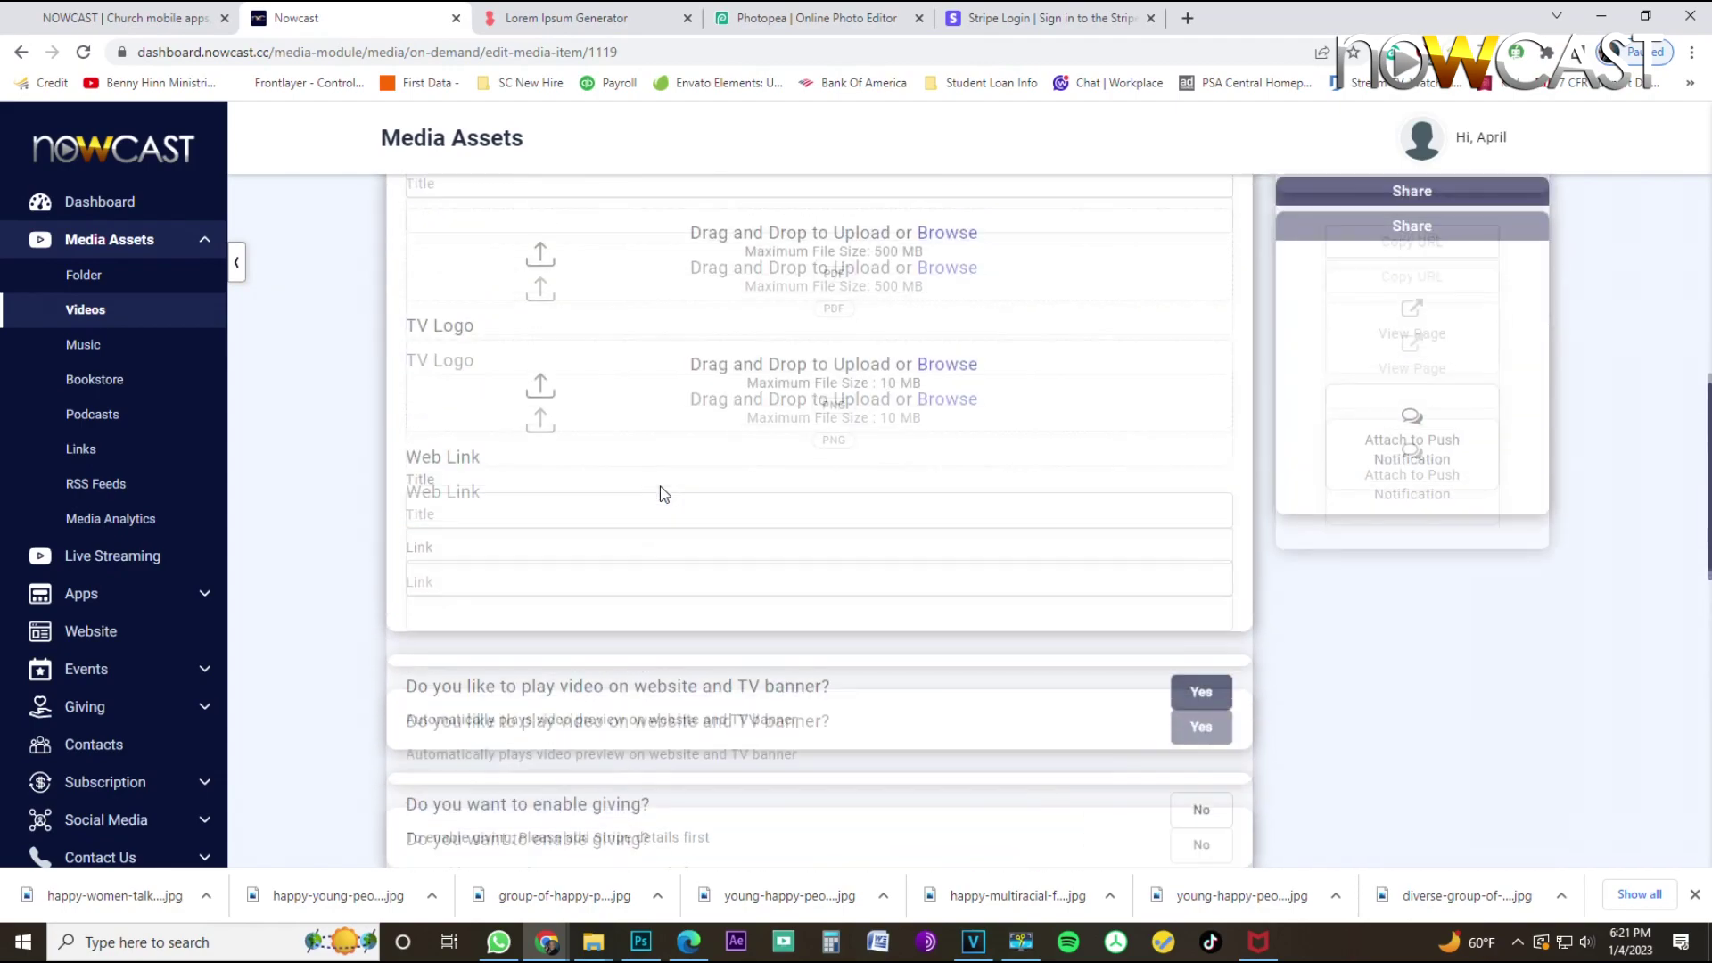
scroll(660, 490, "up", 5)
scroll(522, 523, "down", 10)
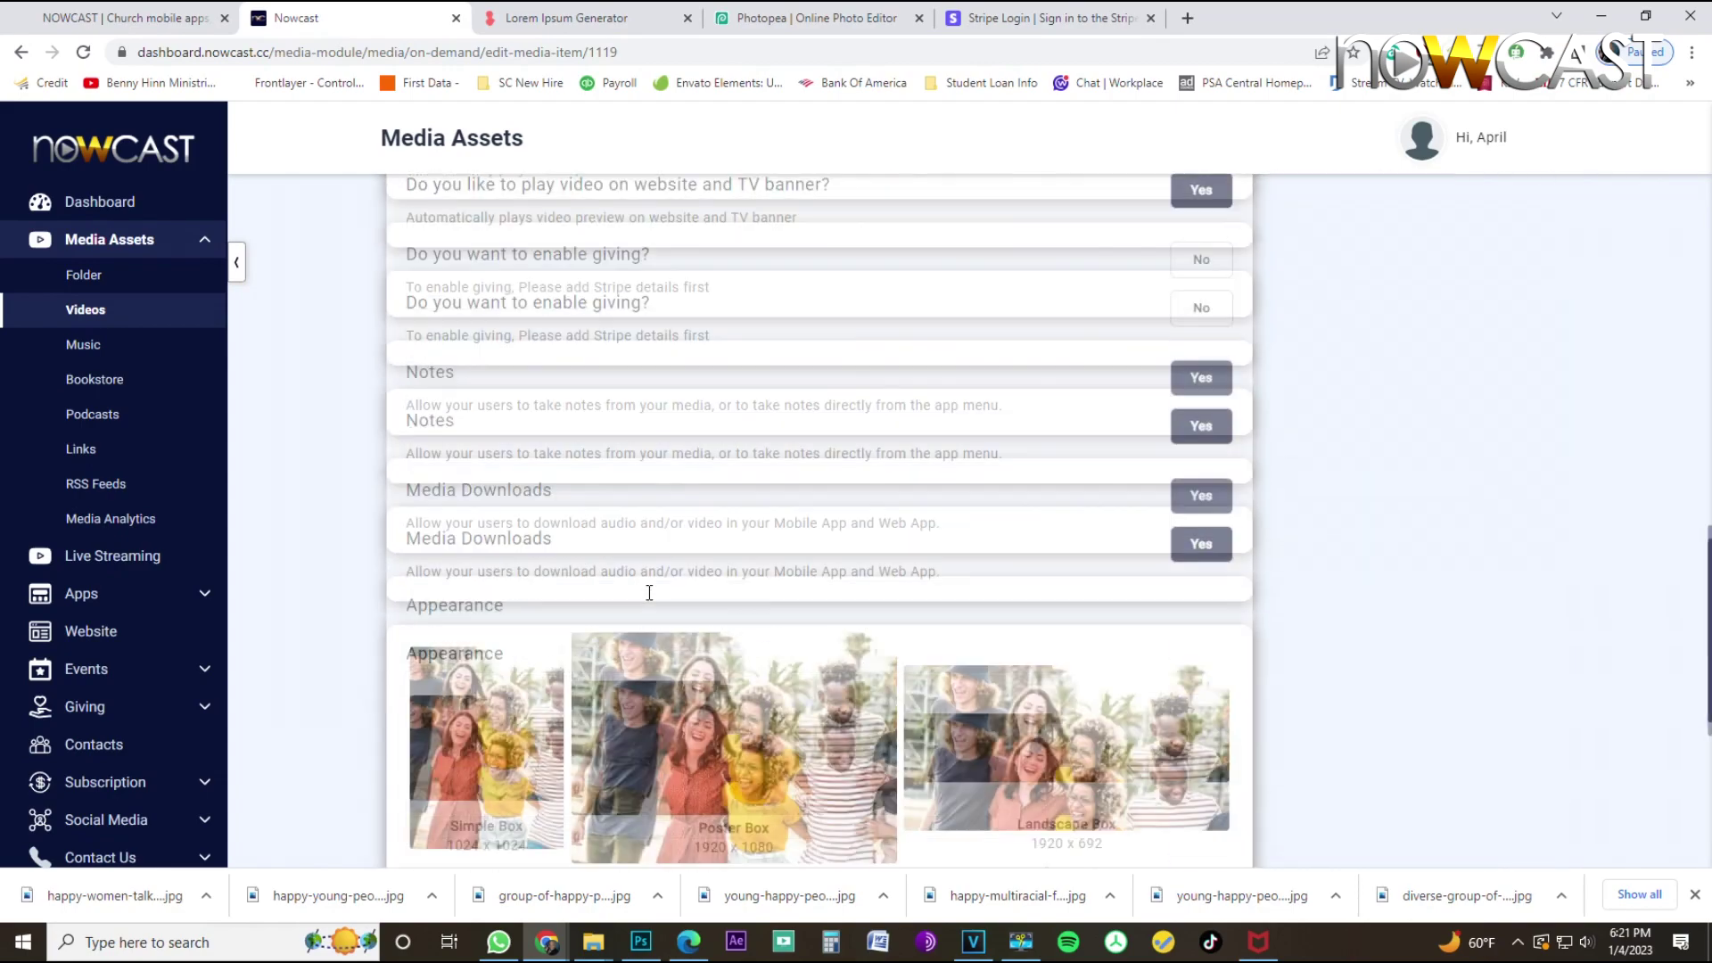
scroll(647, 592, "down", 5)
scroll(660, 593, "up", 2)
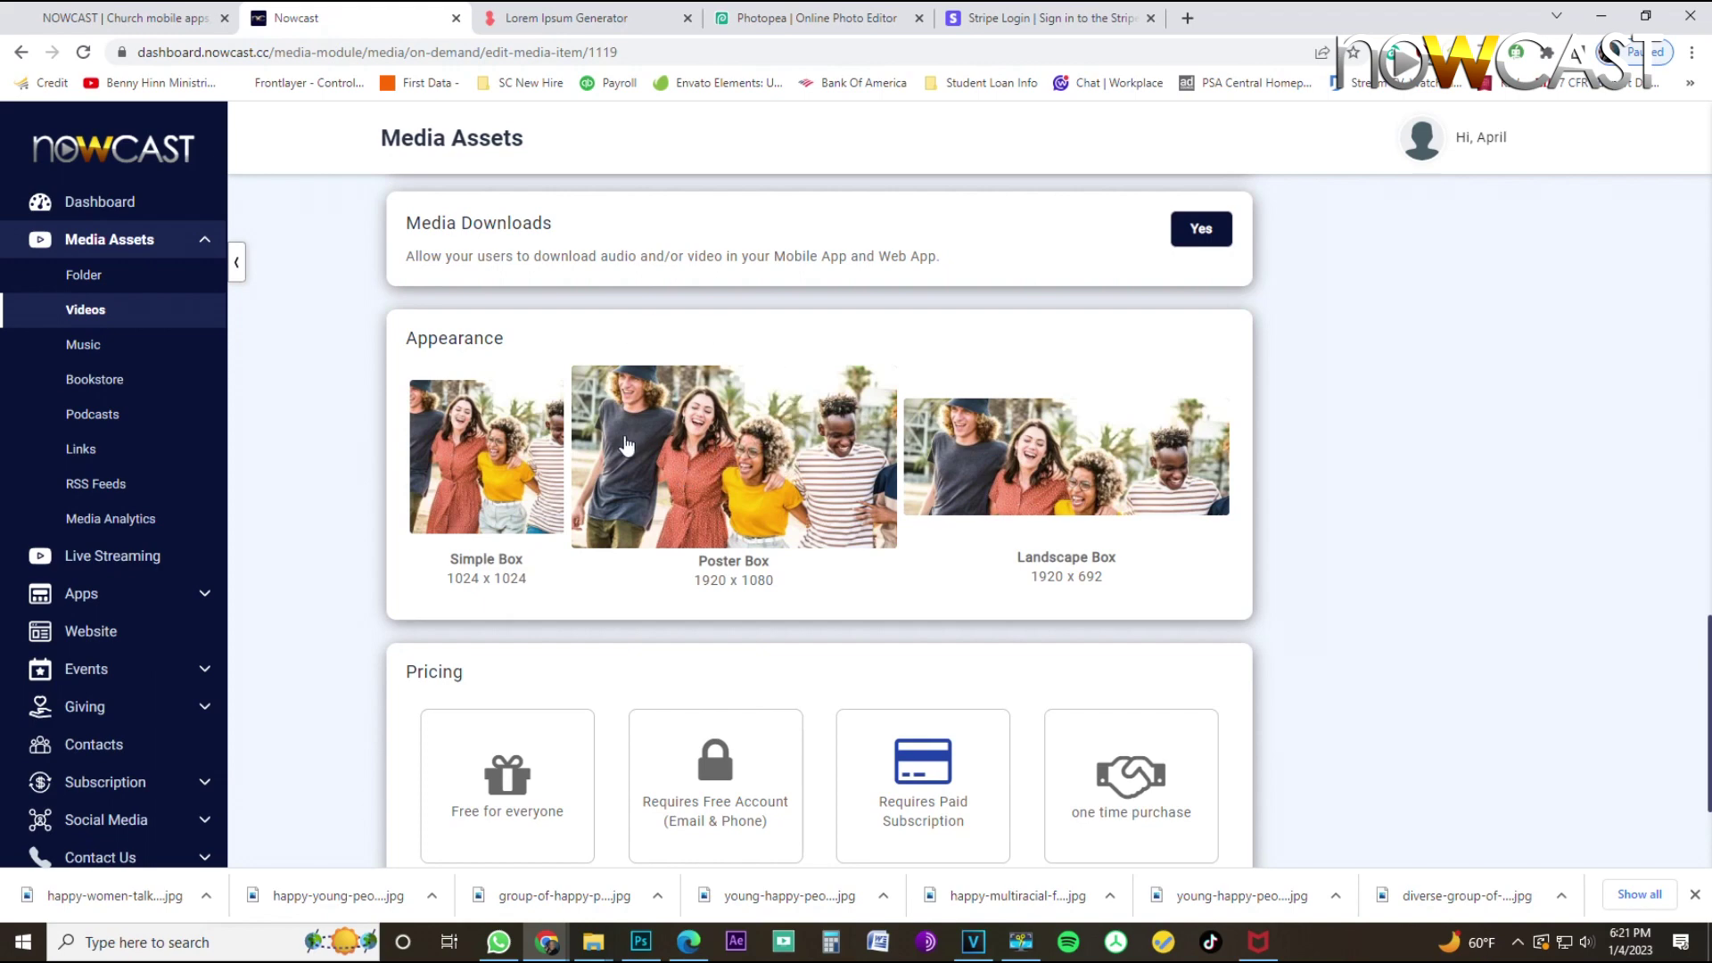
scroll(626, 444, "down", 1)
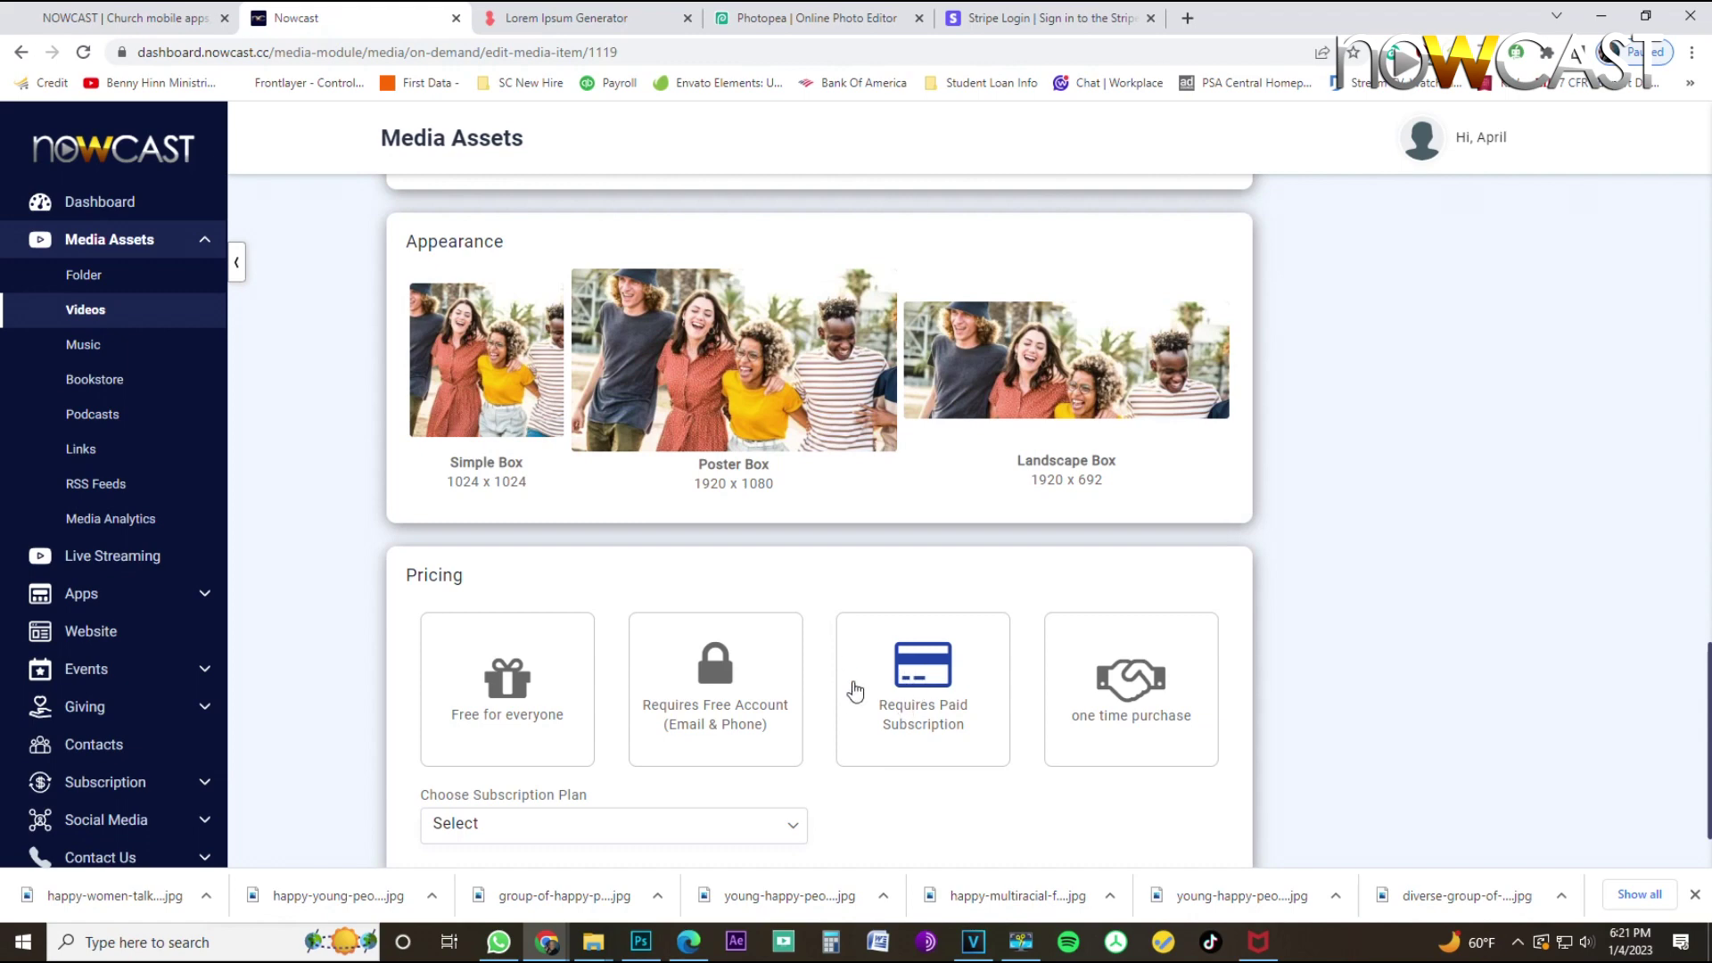
scroll(855, 691, "down", 2)
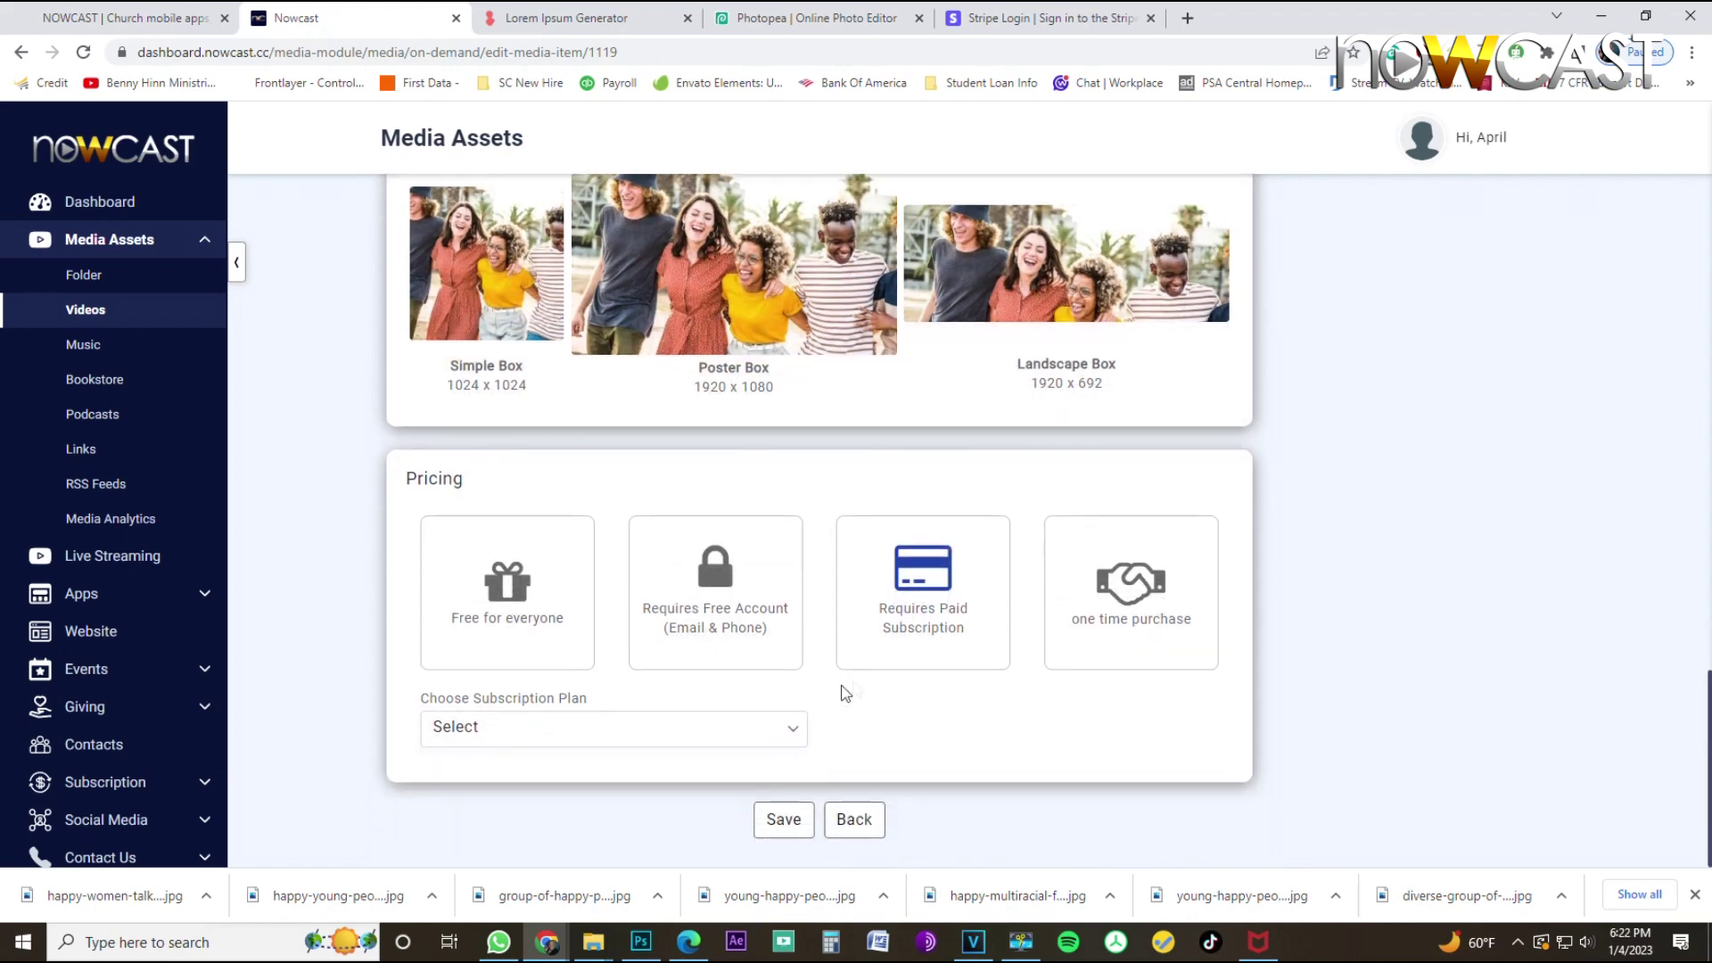
left_click(781, 727)
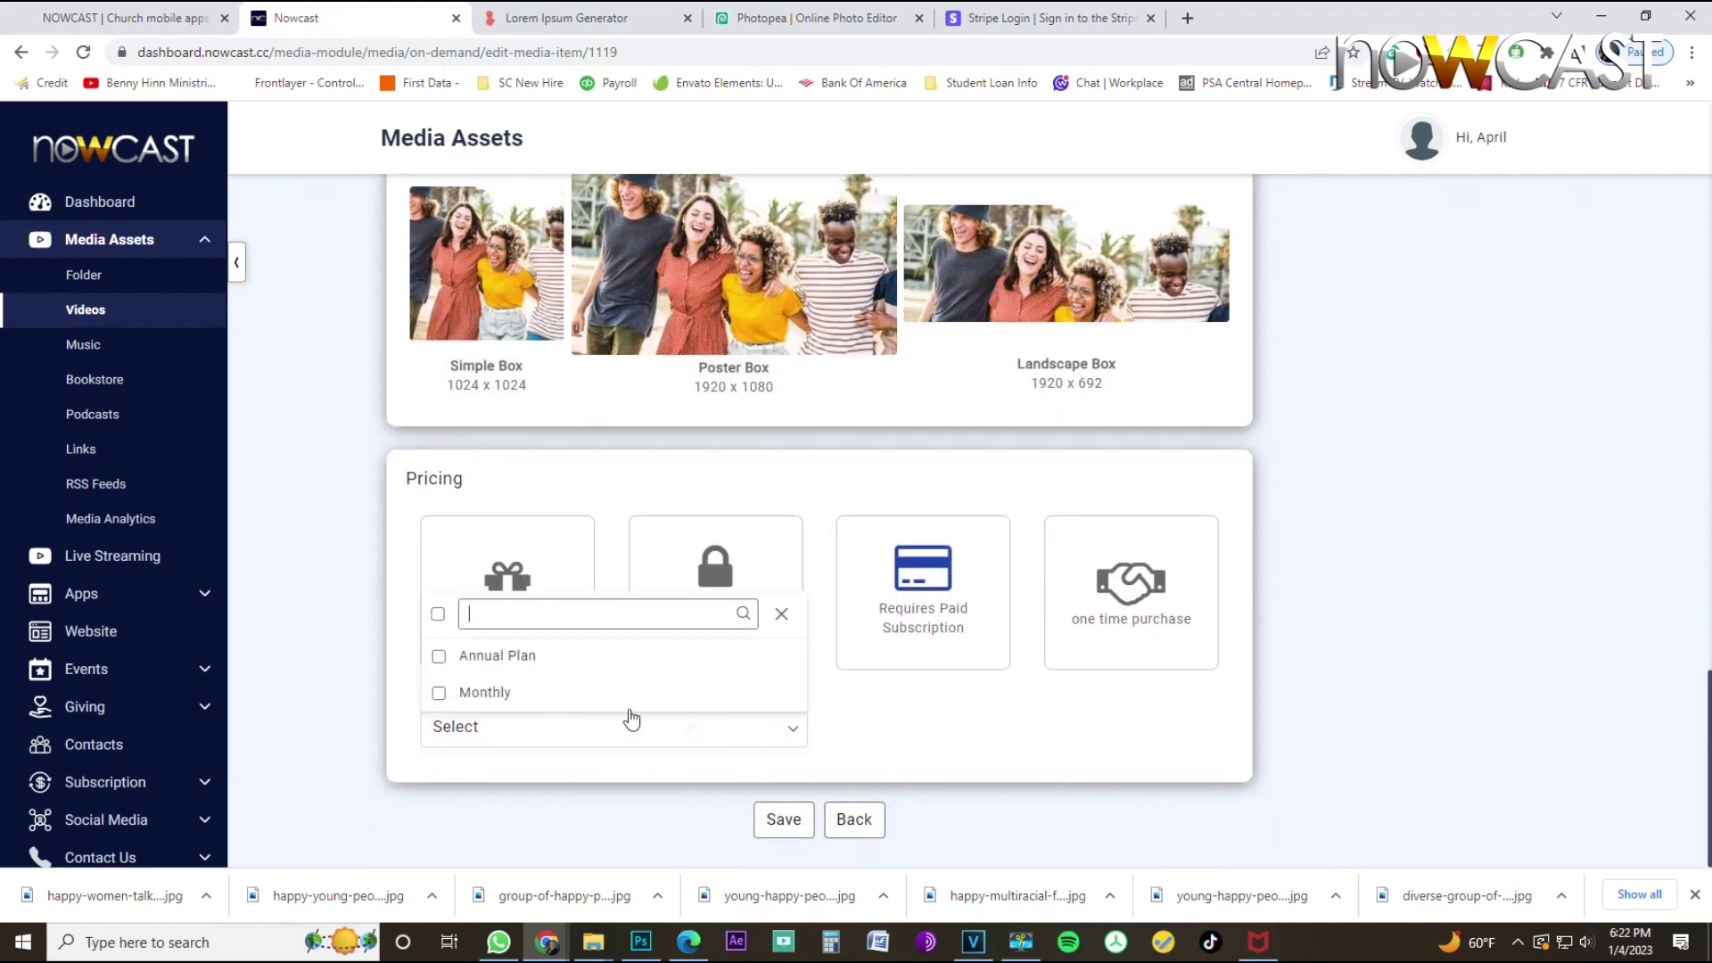
left_click(496, 704)
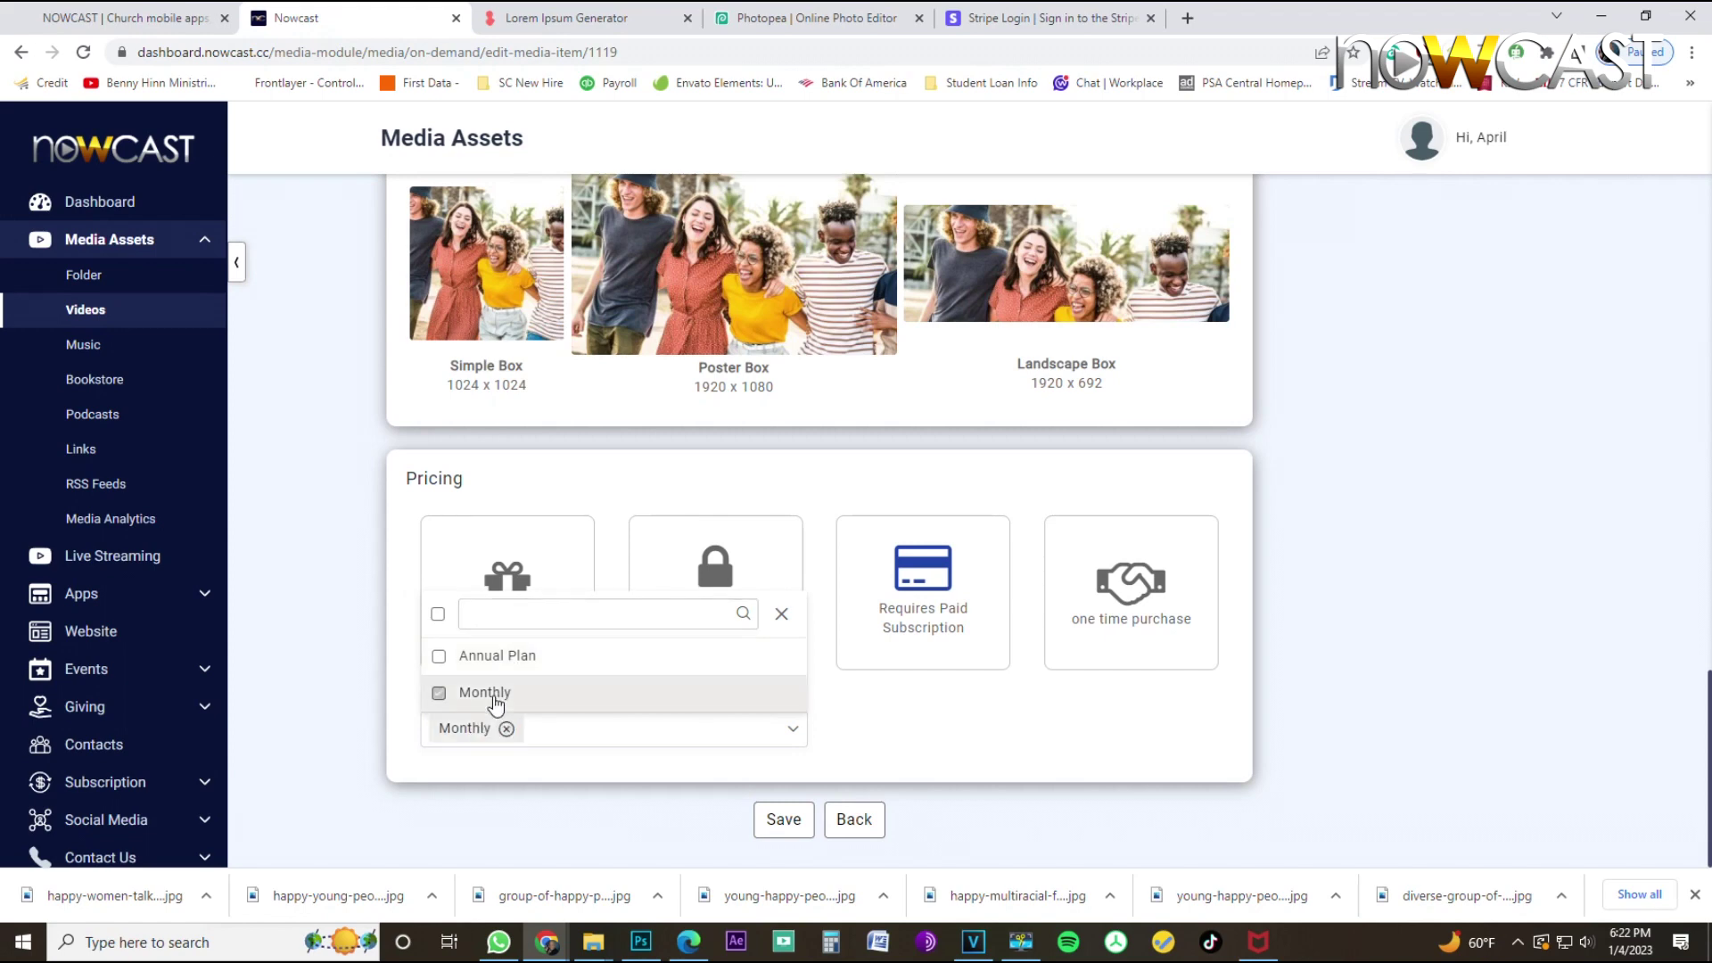
left_click(439, 660)
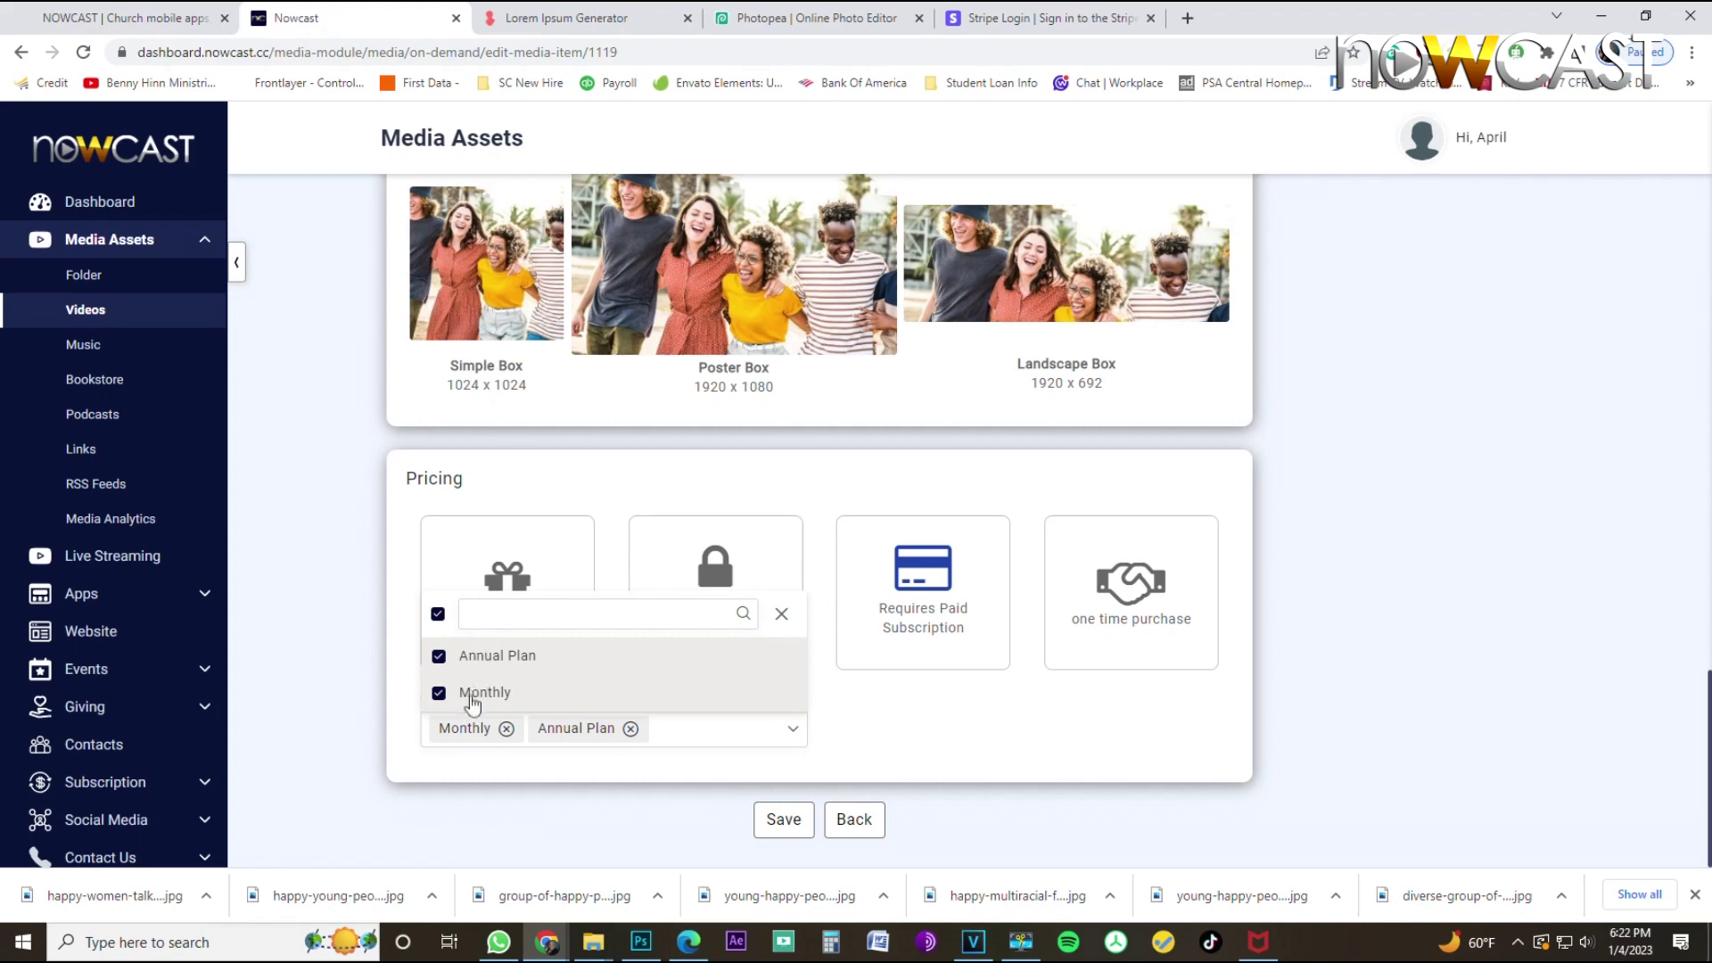
left_click(784, 836)
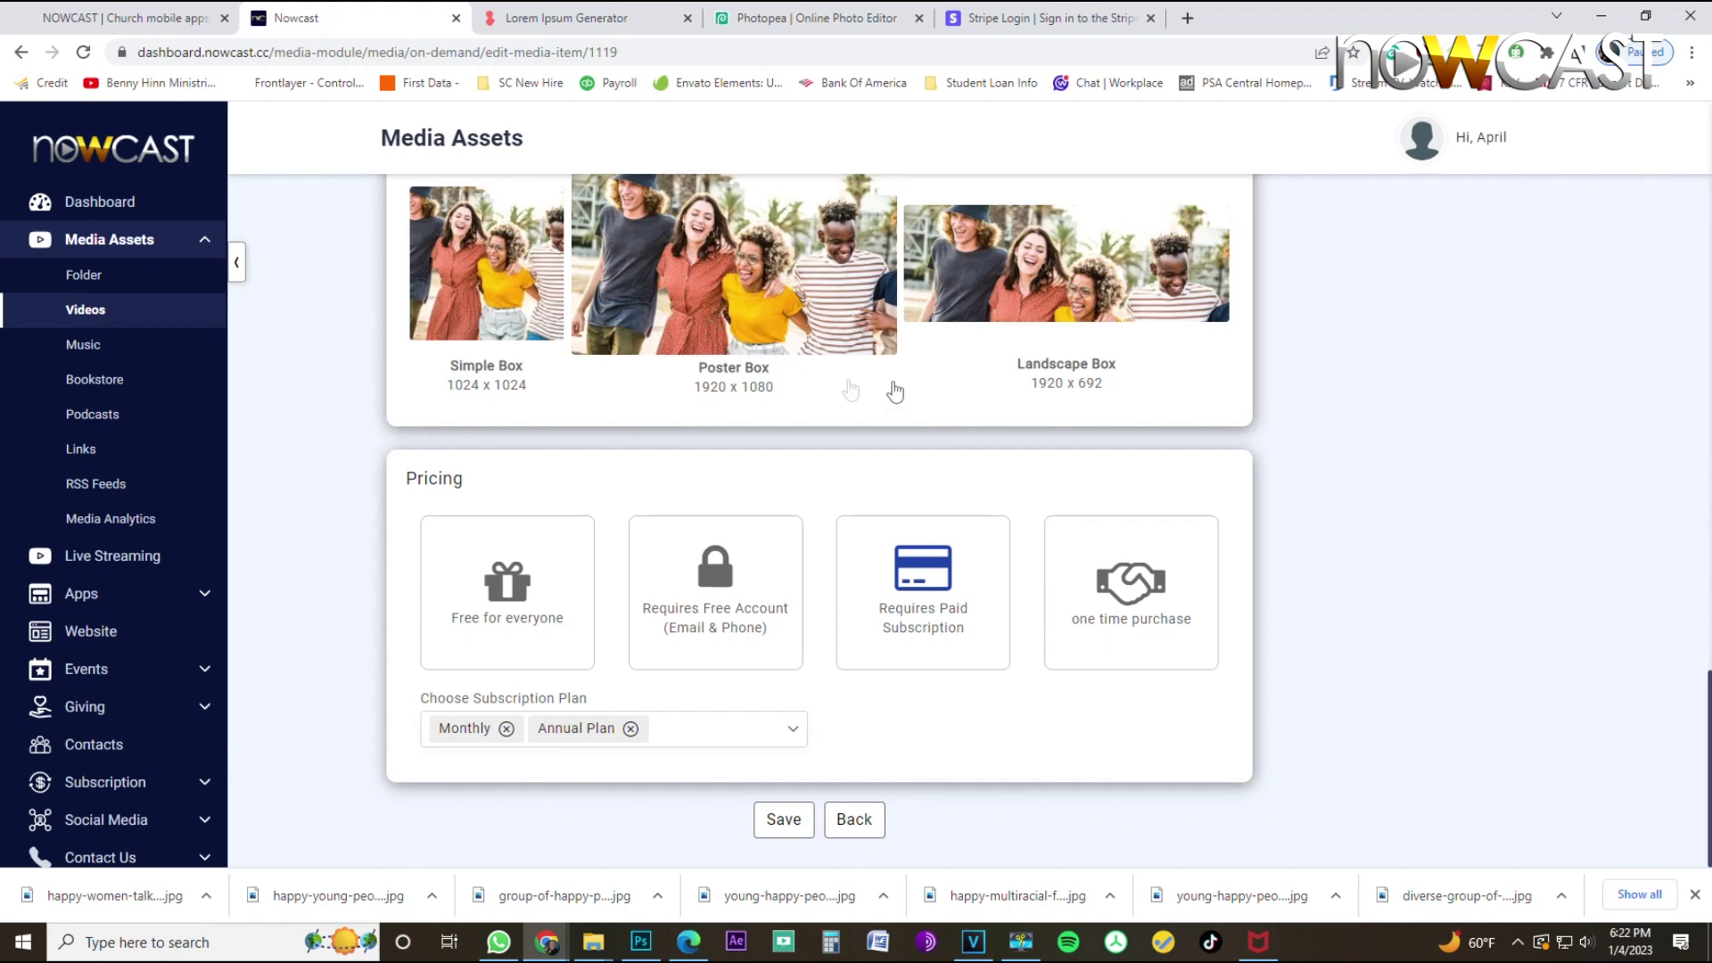
Try one time purchase pricing, then switch to Free for everyone and save the video.
left_click(1136, 596)
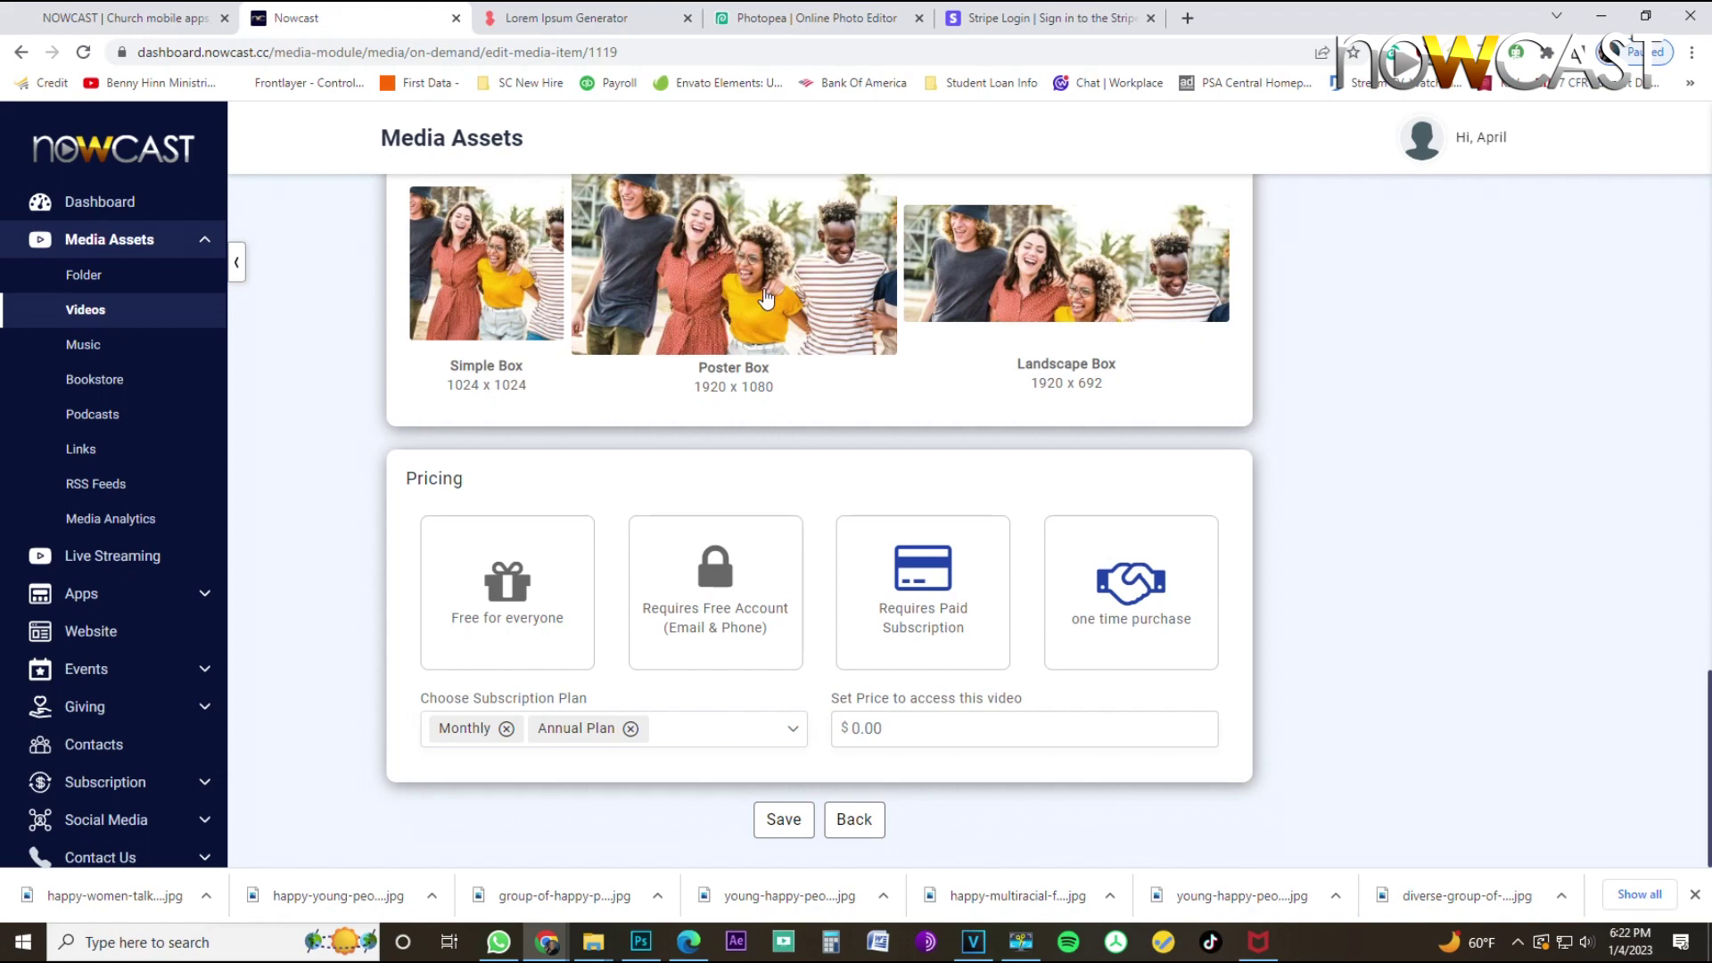
left_click(900, 732)
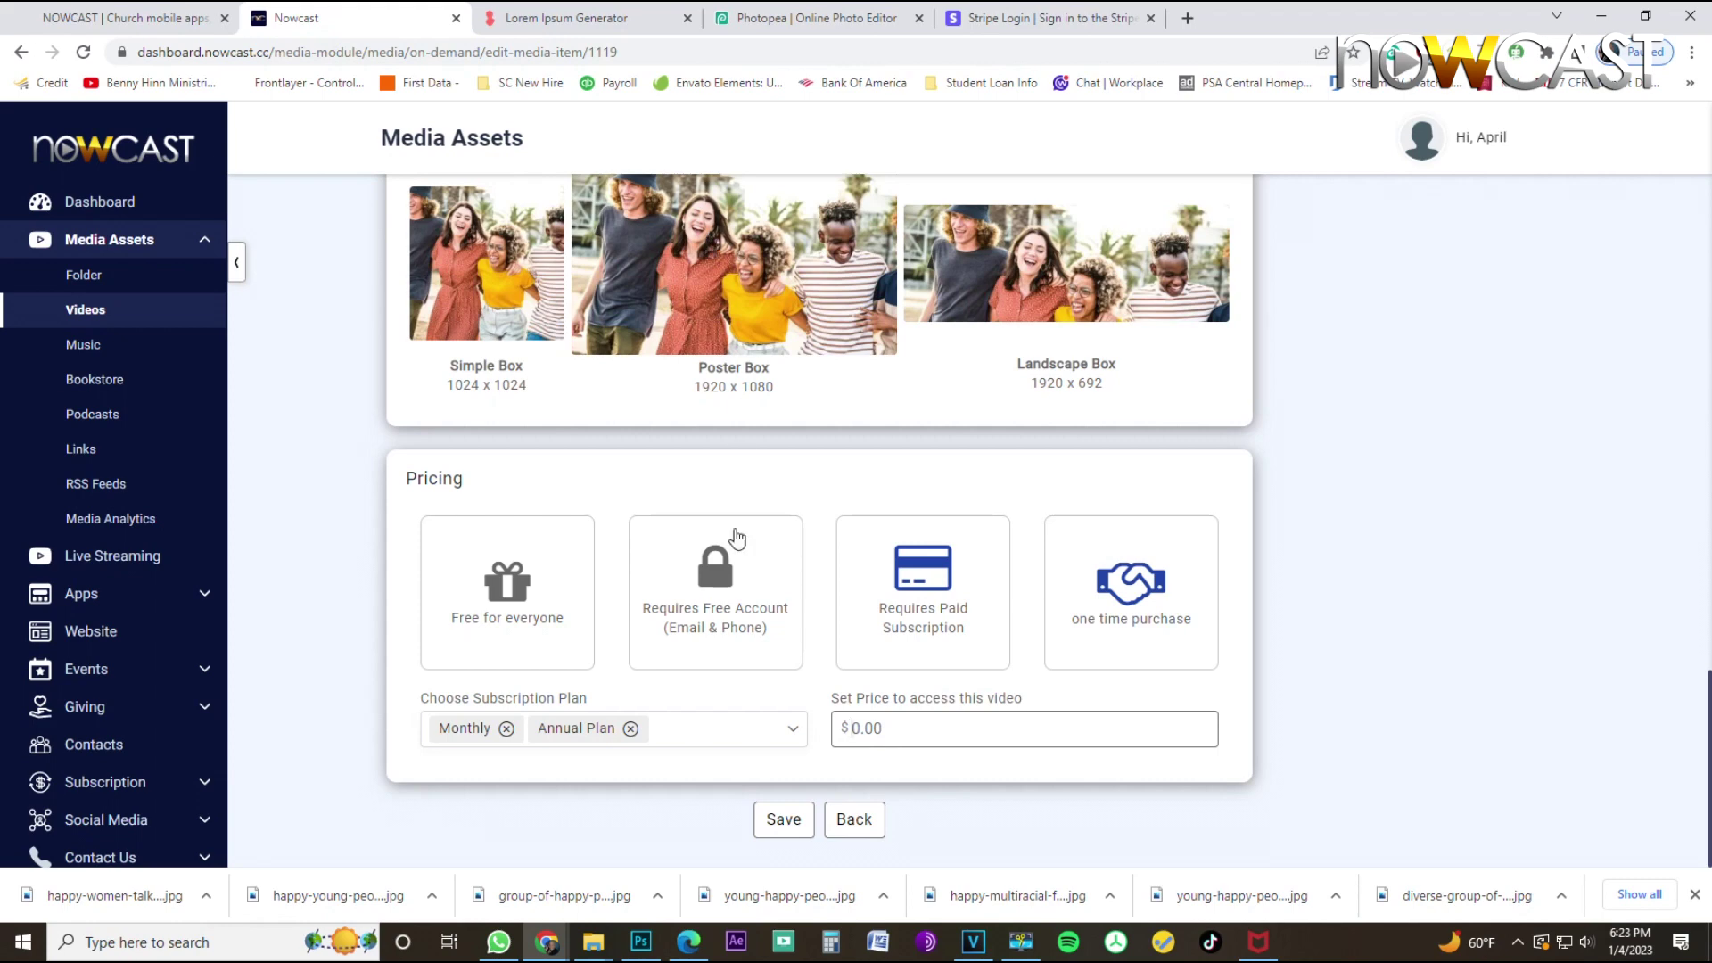
left_click(533, 567)
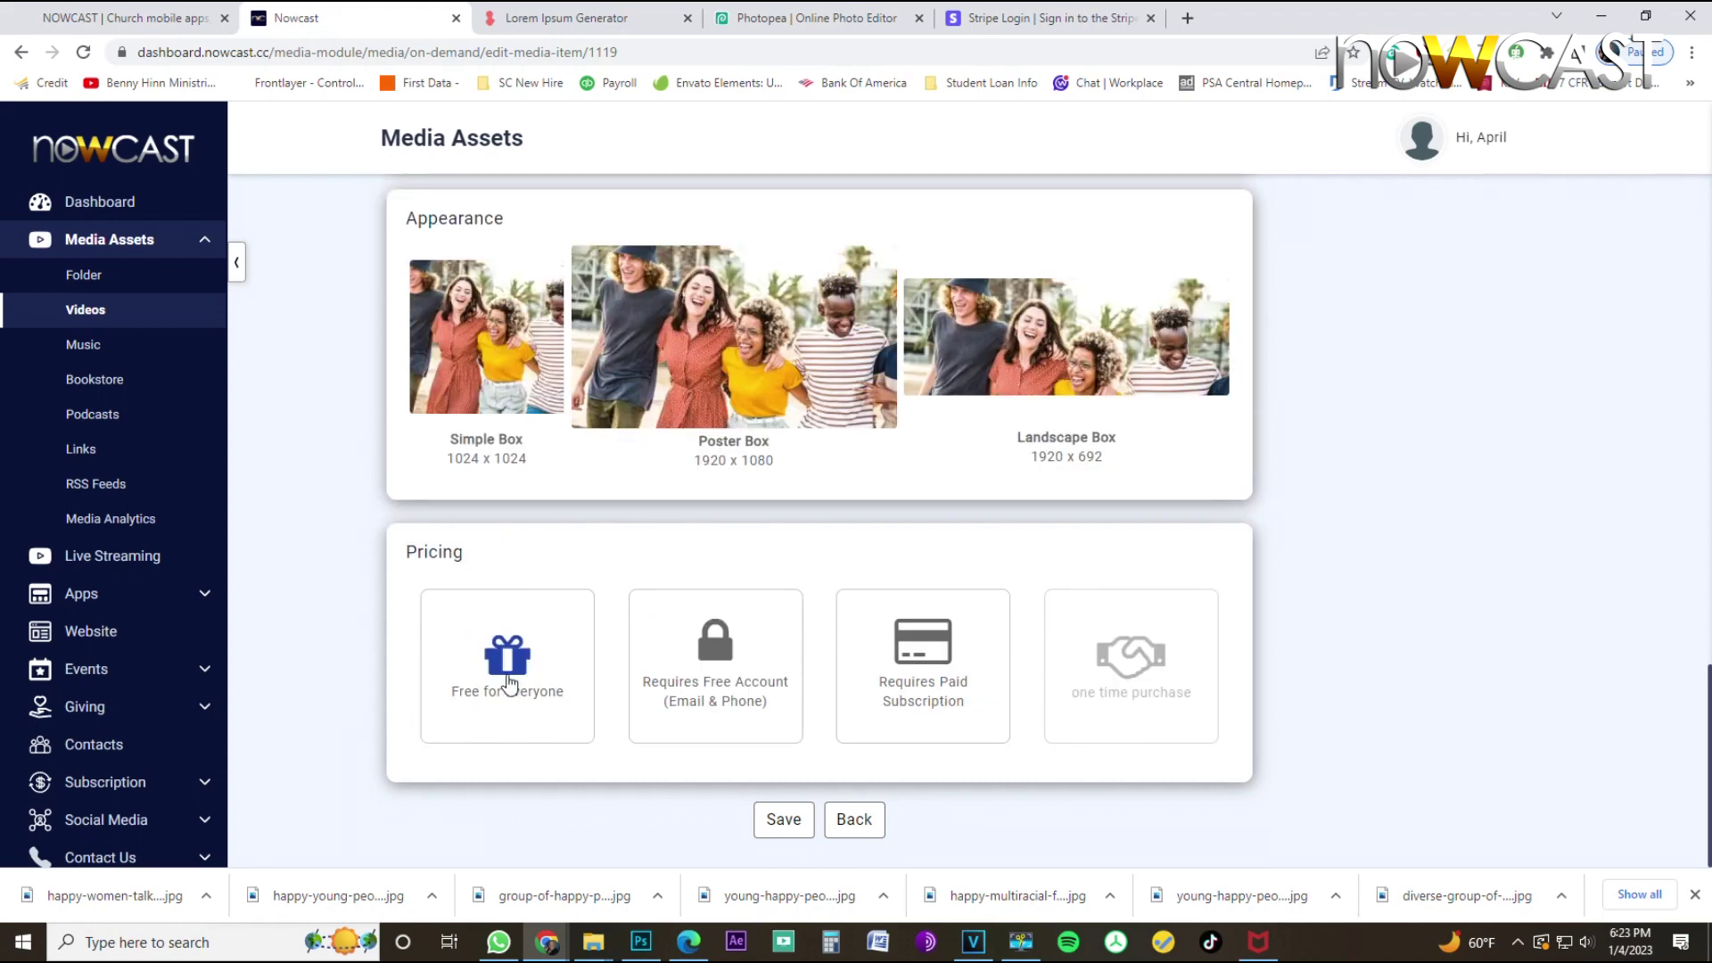
left_click(784, 821)
Mark A1 Video as Published from the Publish panel, dated Jan 4, 2023 6:26 PM.
scroll(1039, 694, "up", 5)
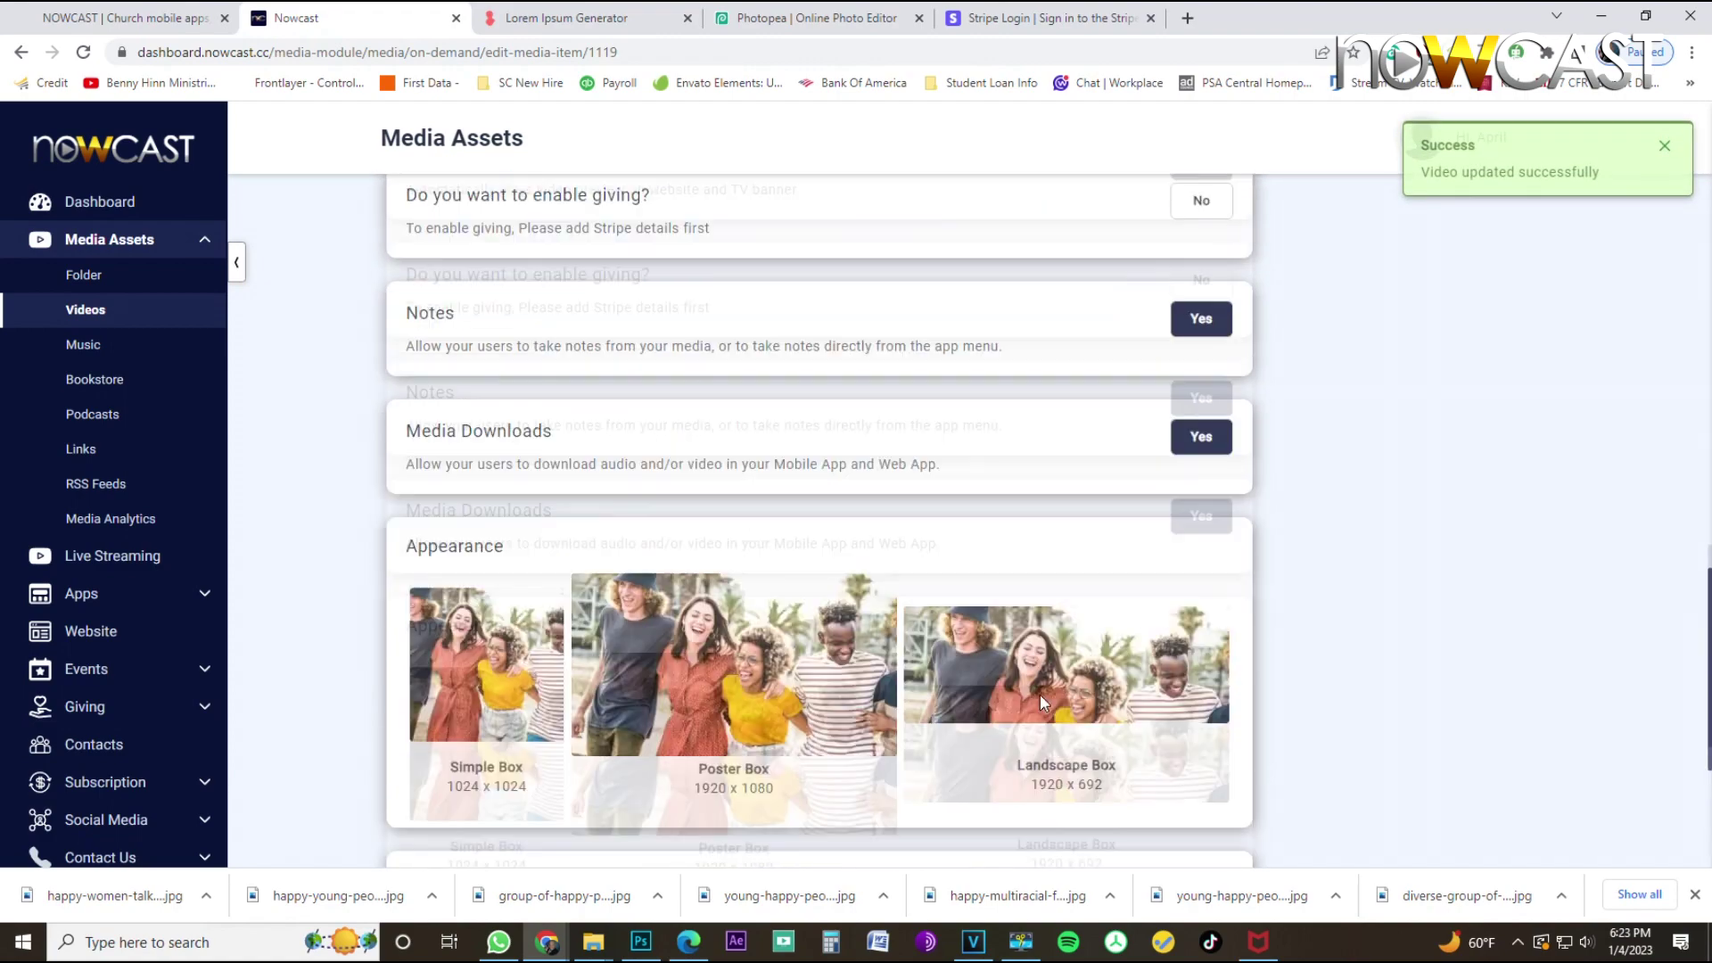
scroll(1039, 694, "up", 10)
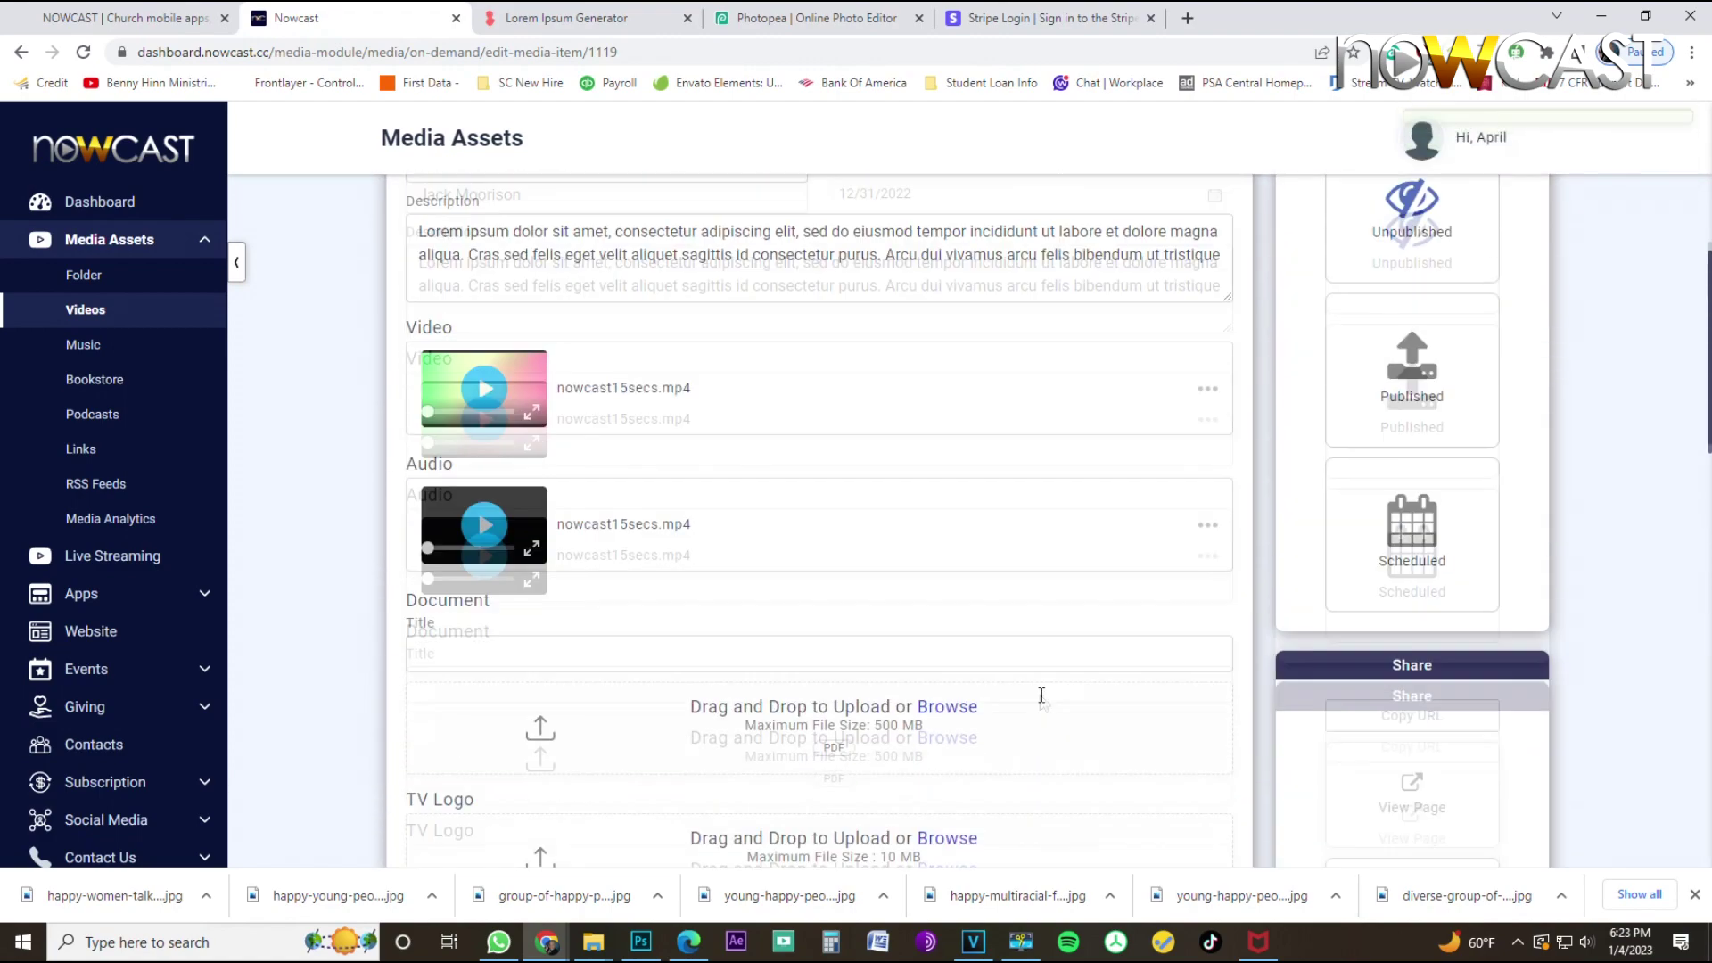
scroll(1041, 690, "up", 1)
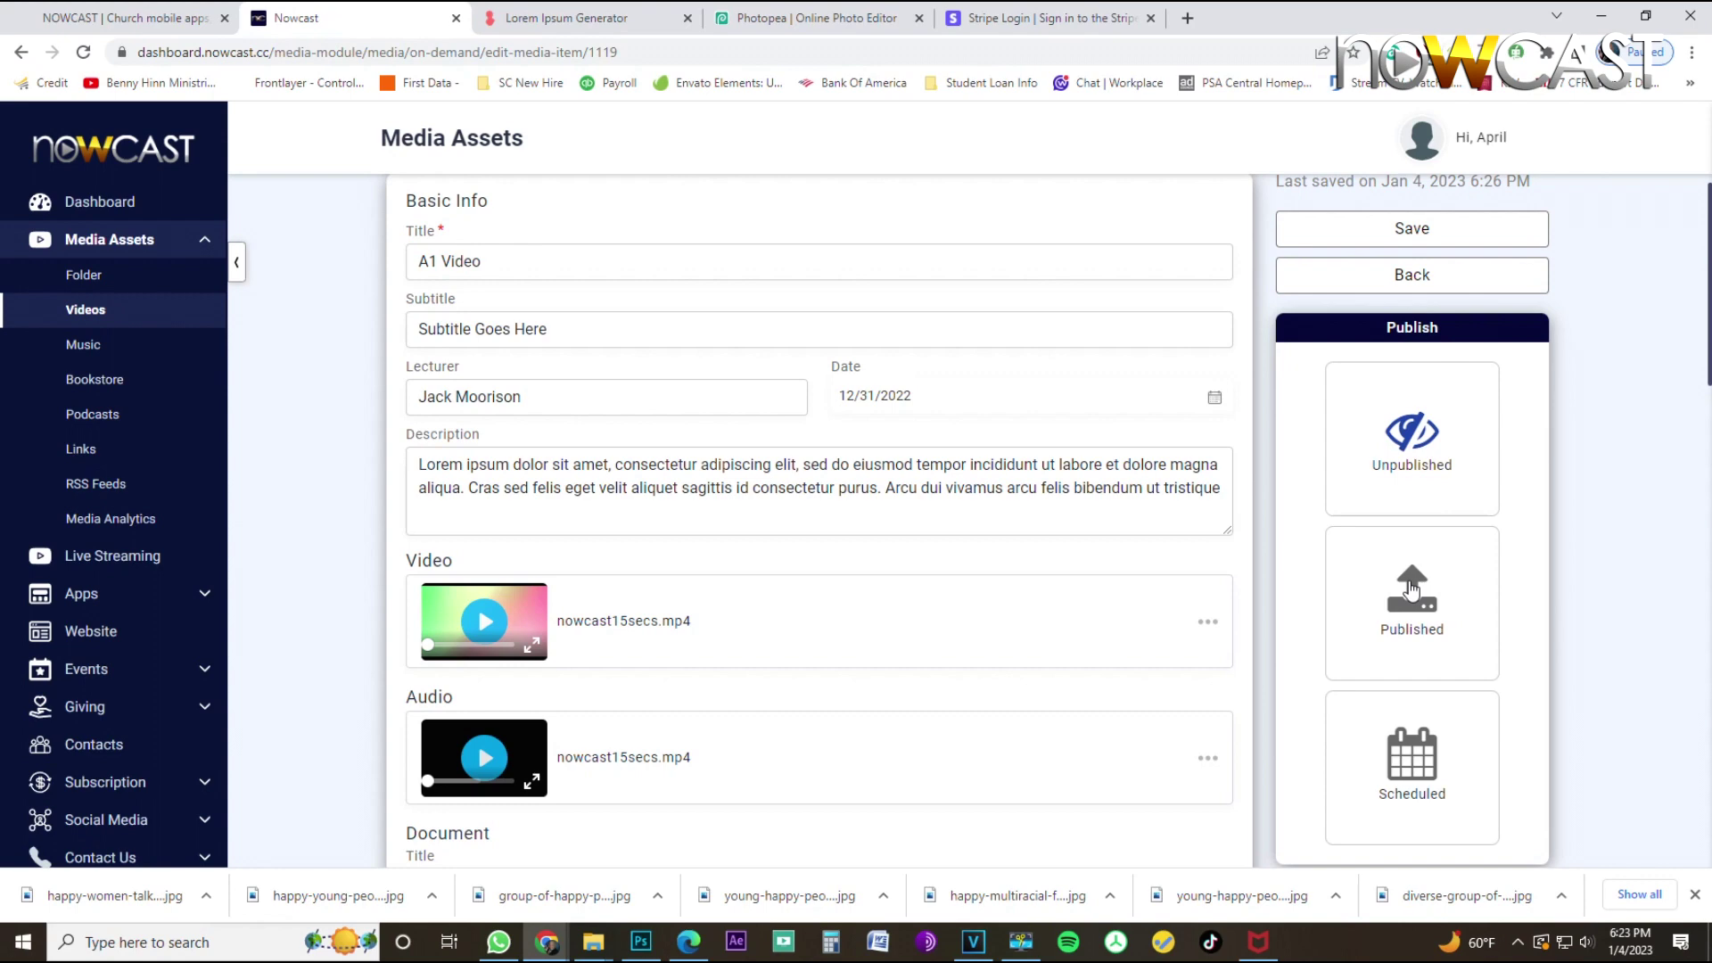
scroll(1410, 589, "down", 1)
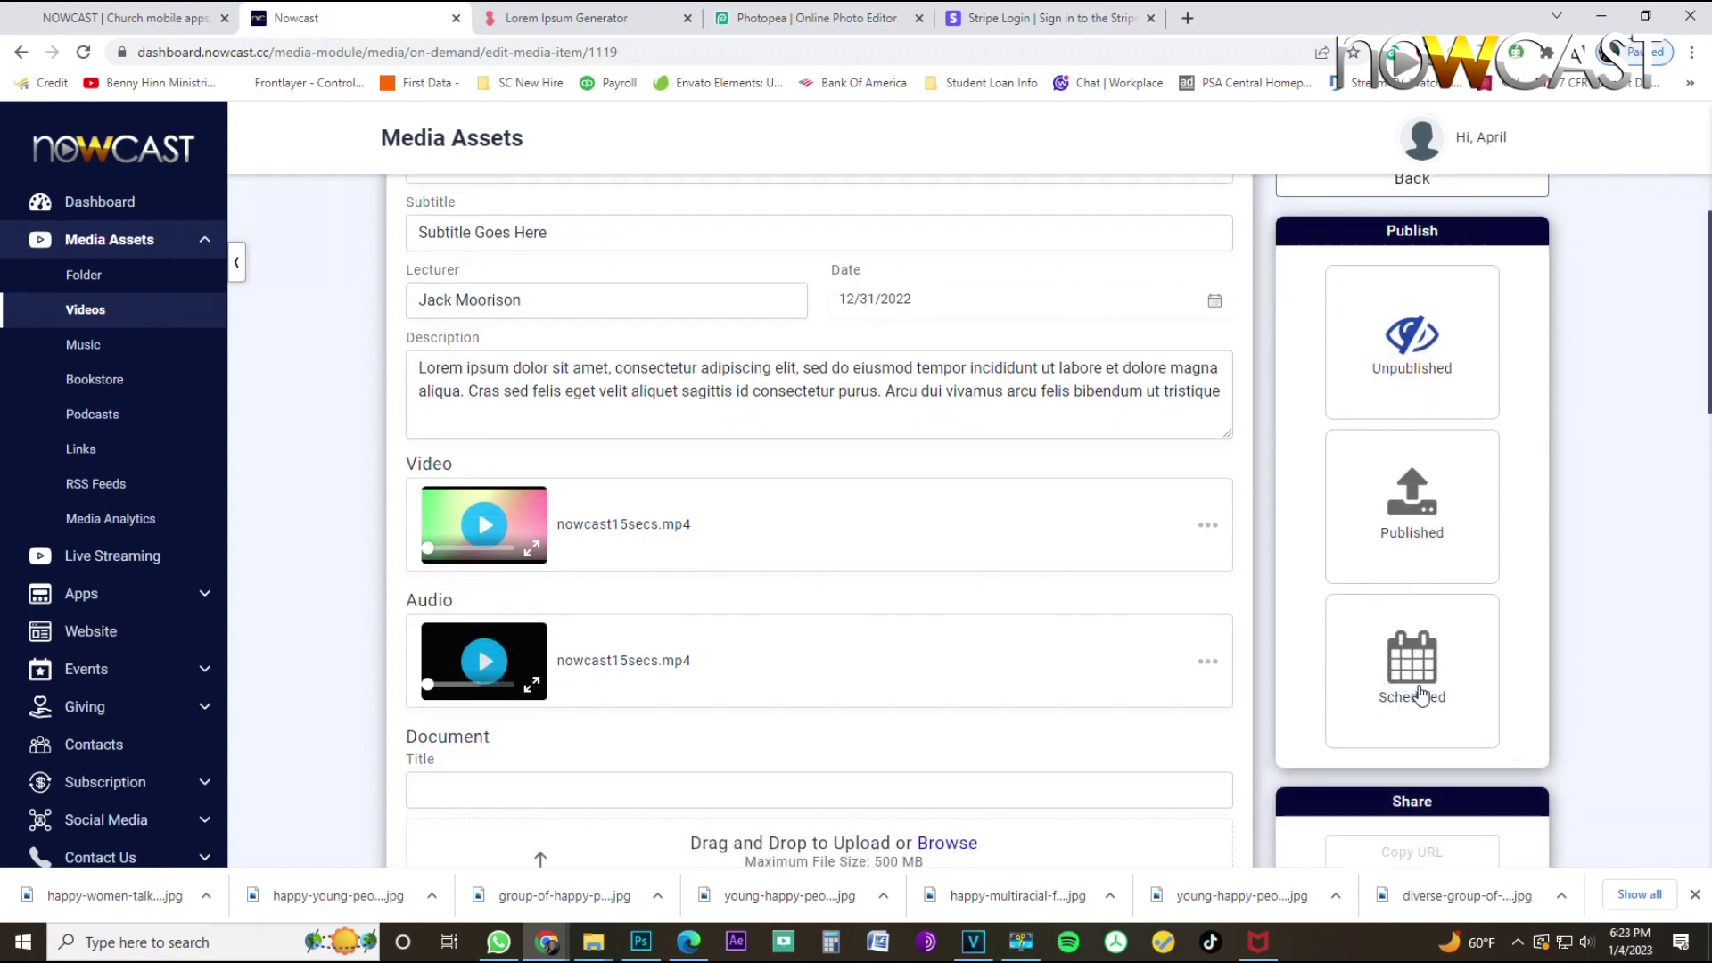
left_click(1414, 558)
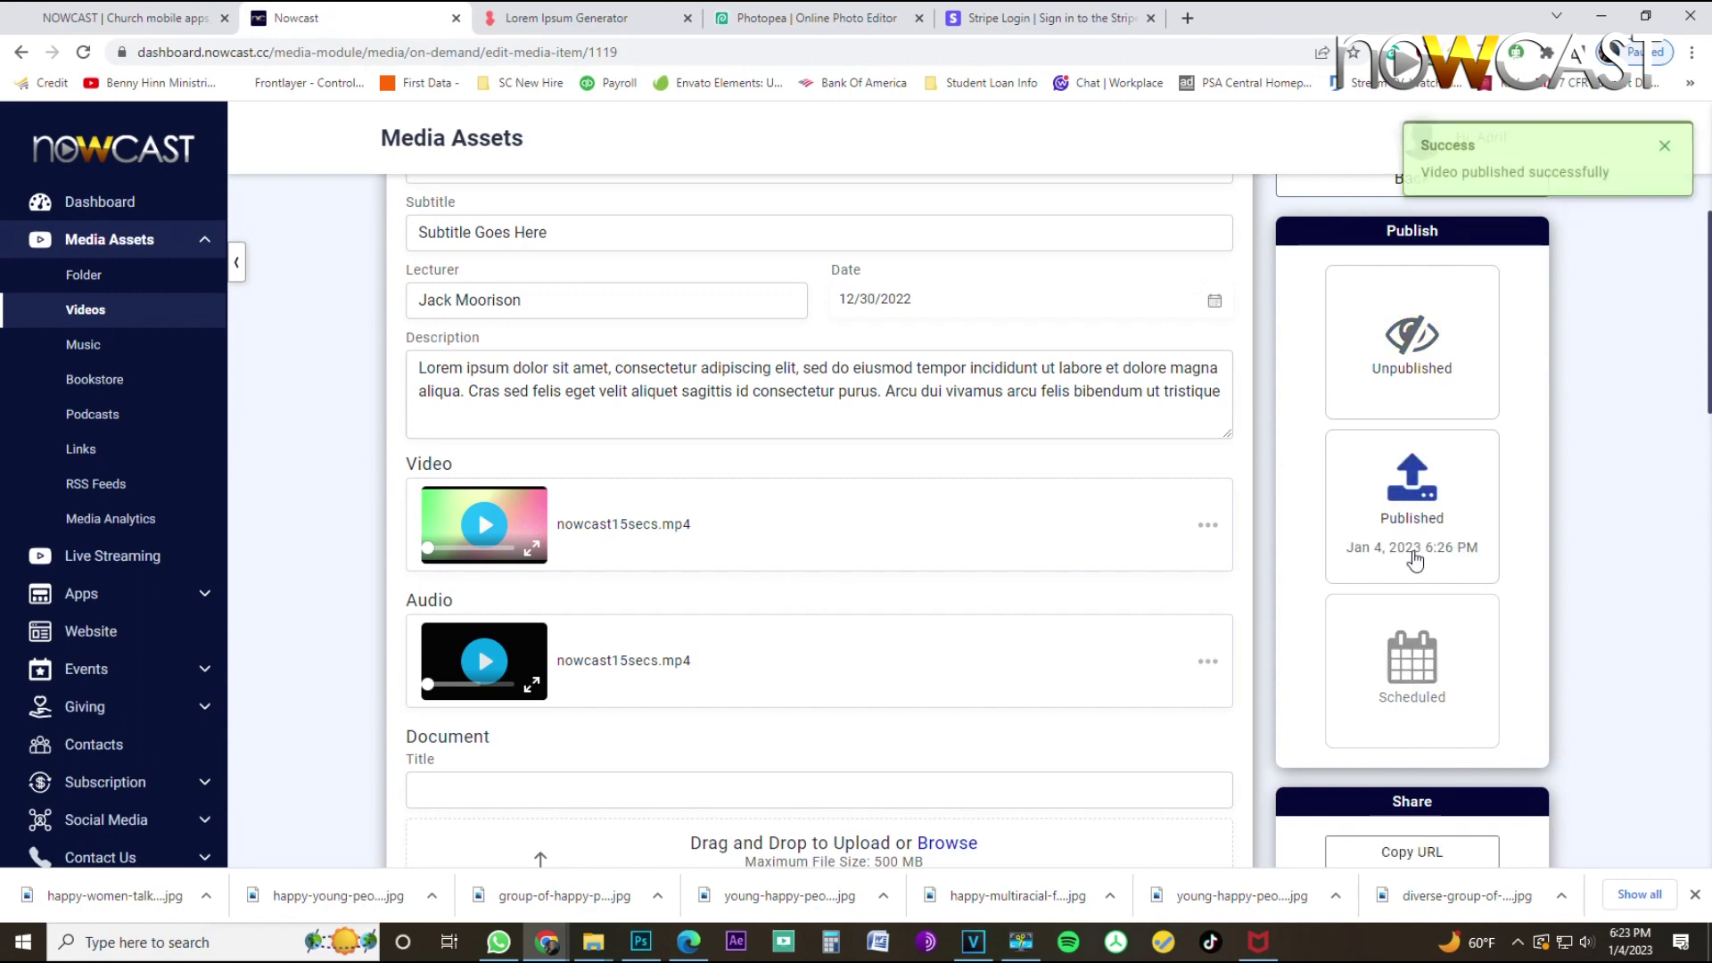
scroll(1141, 535, "up", 1)
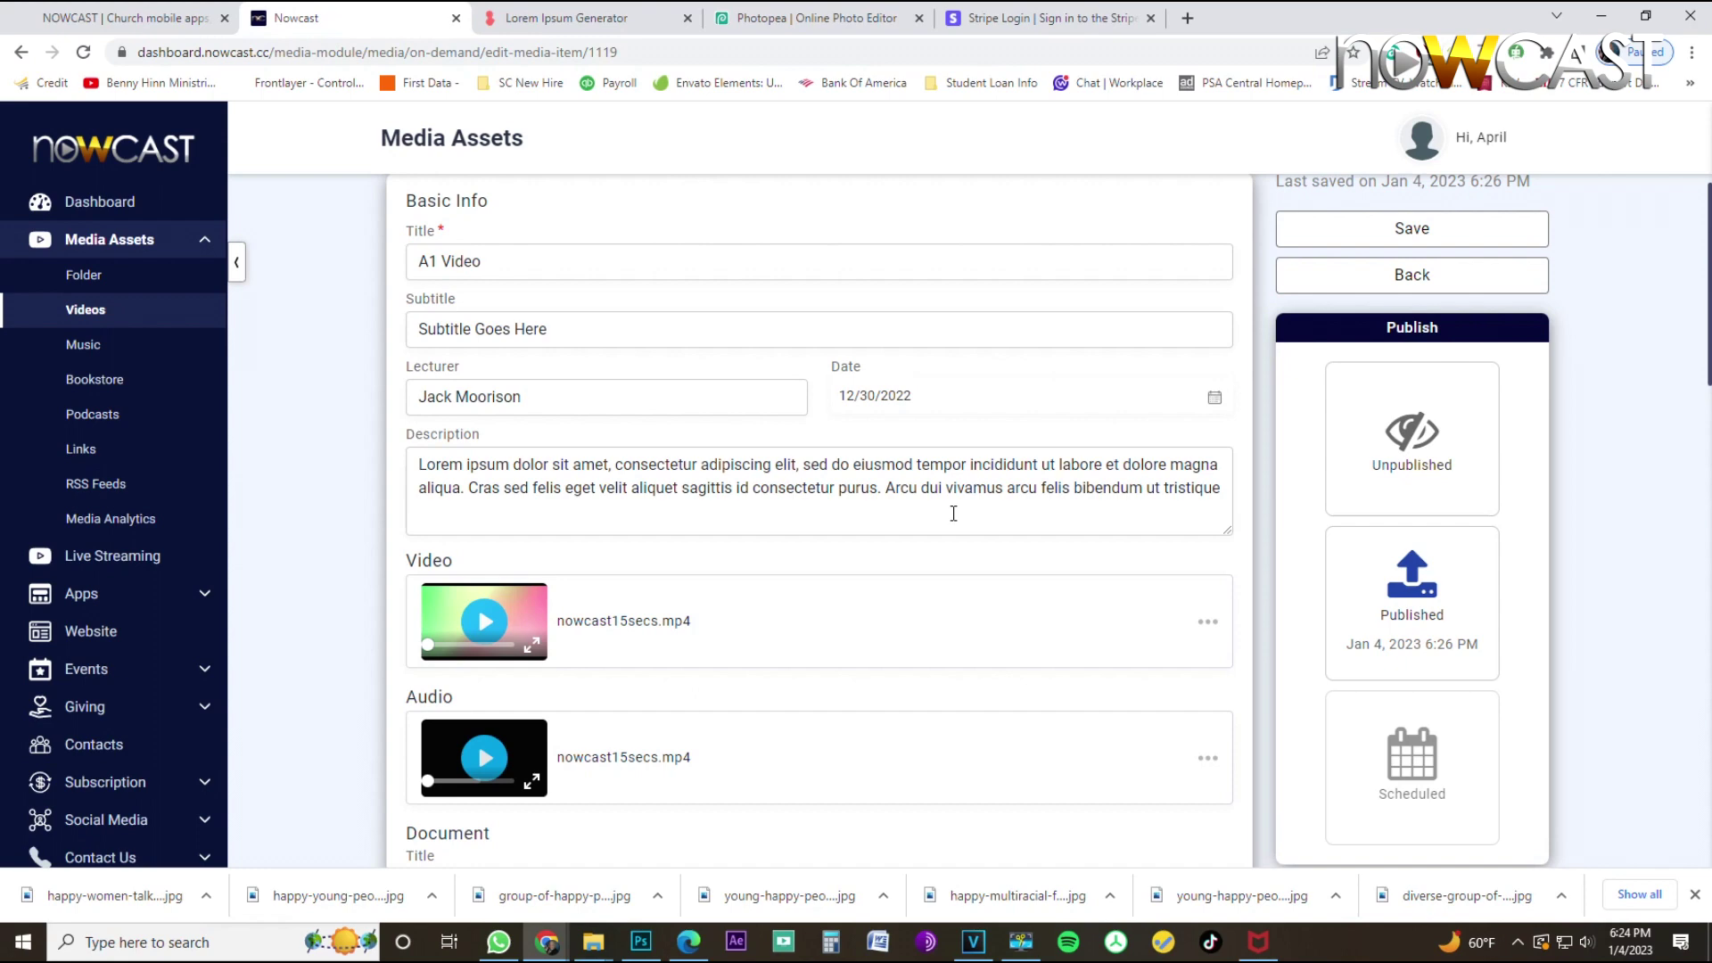
scroll(933, 569, "up", 1)
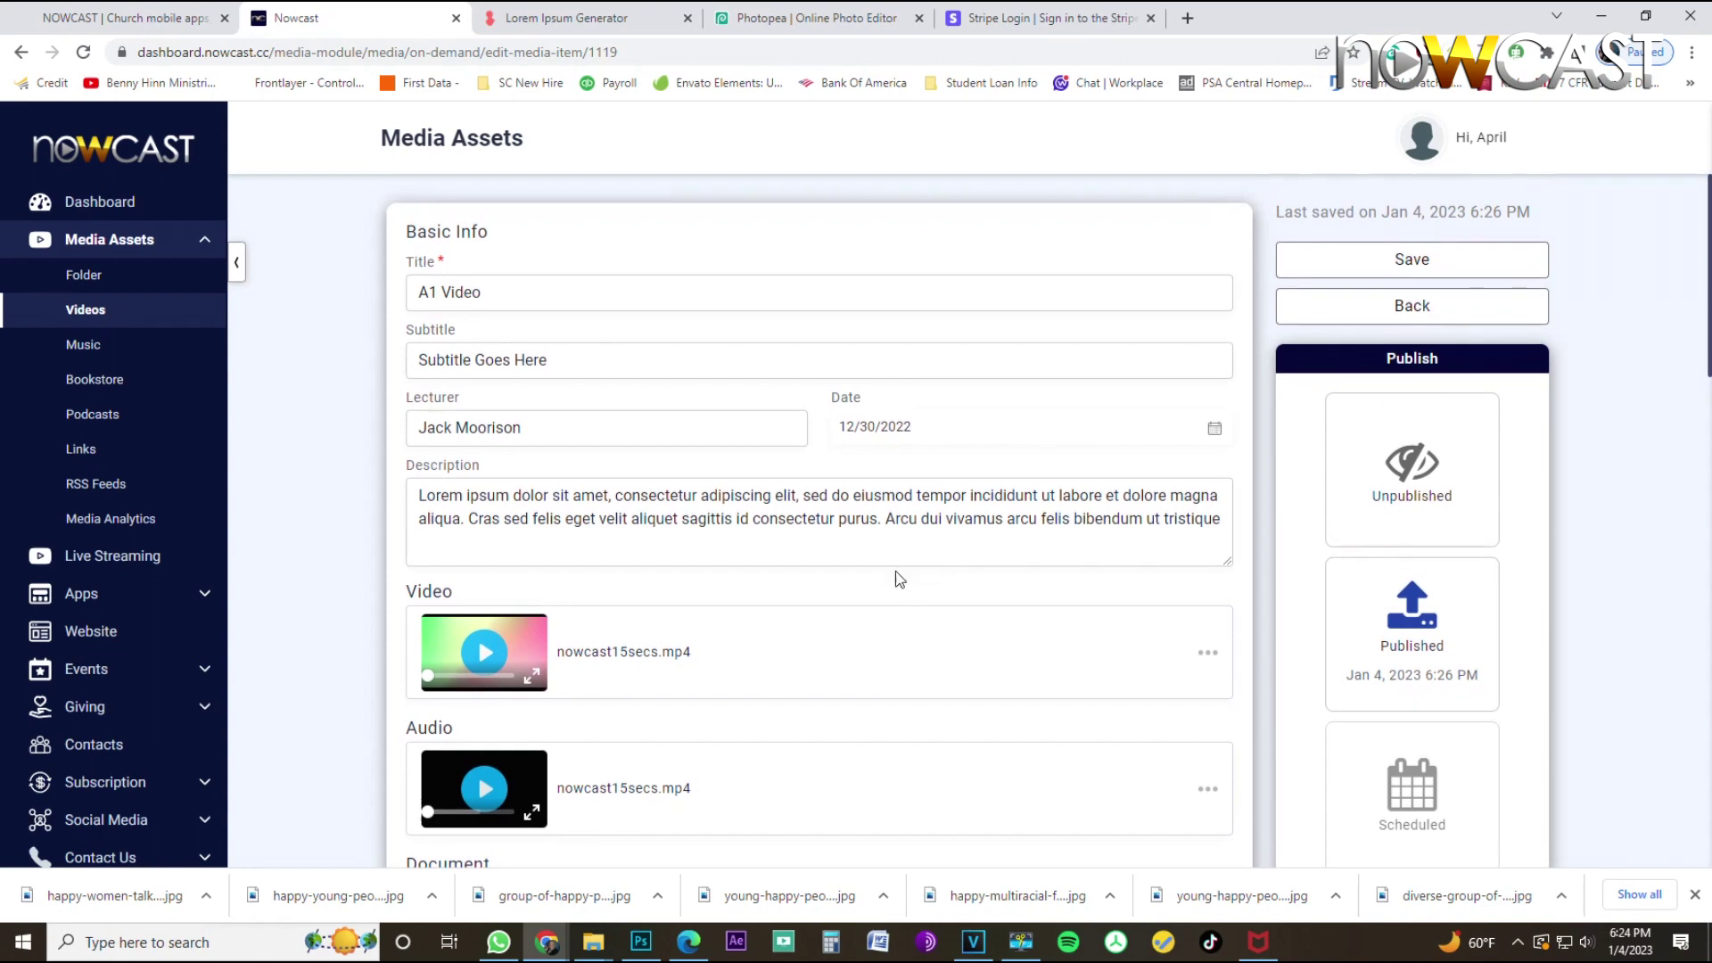